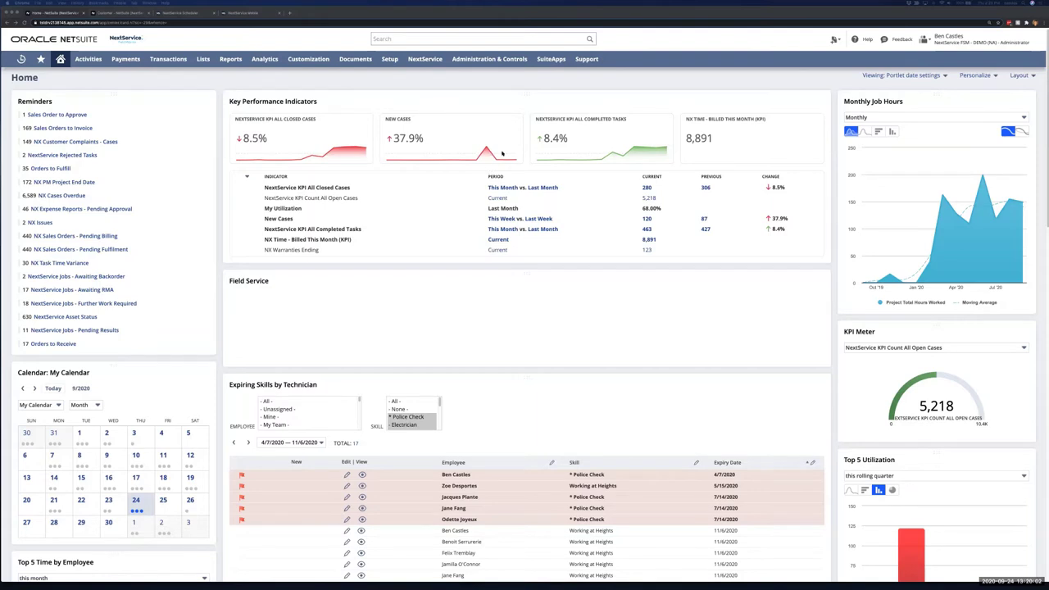
Step: Review the home dashboard's key performance indicators, expiring technician skills, shared field service tools and overdue tasks
scroll(399, 176, down, 1)
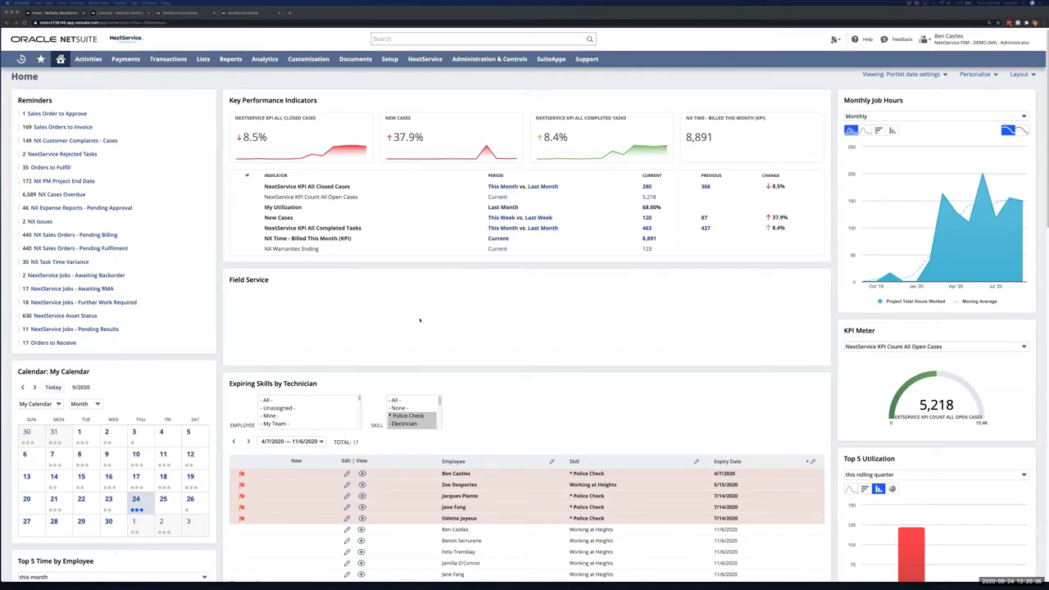
scroll(435, 333, down, 1)
scroll(436, 331, down, 5)
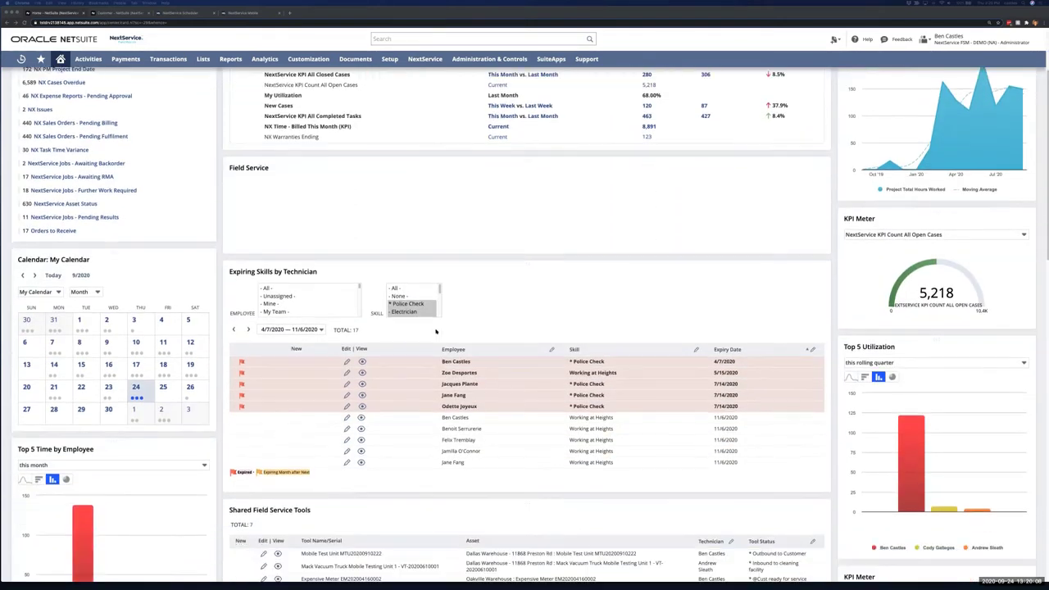
scroll(436, 331, down, 1)
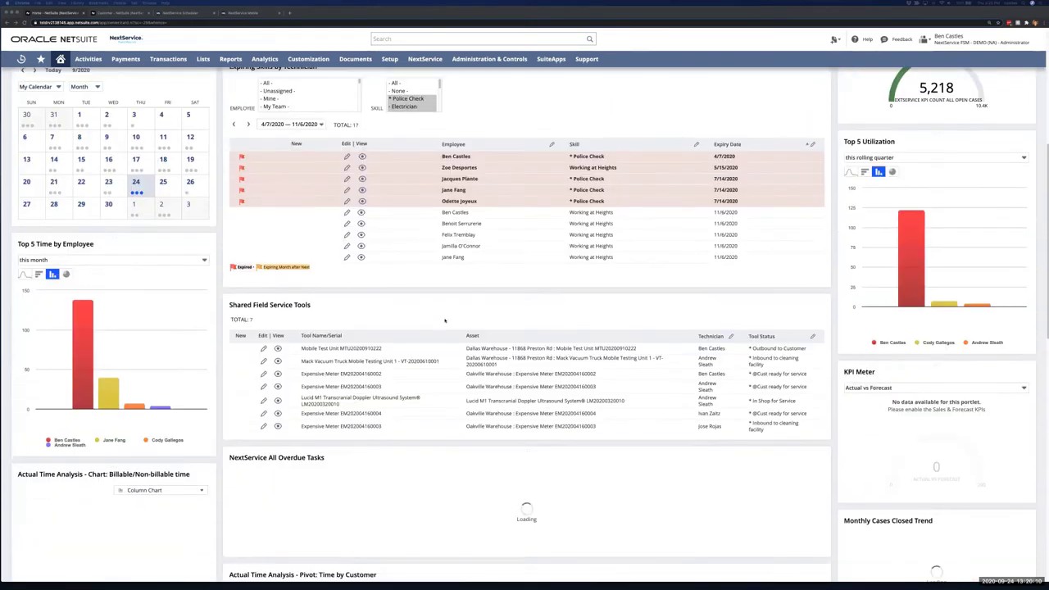
scroll(425, 295, down, 2)
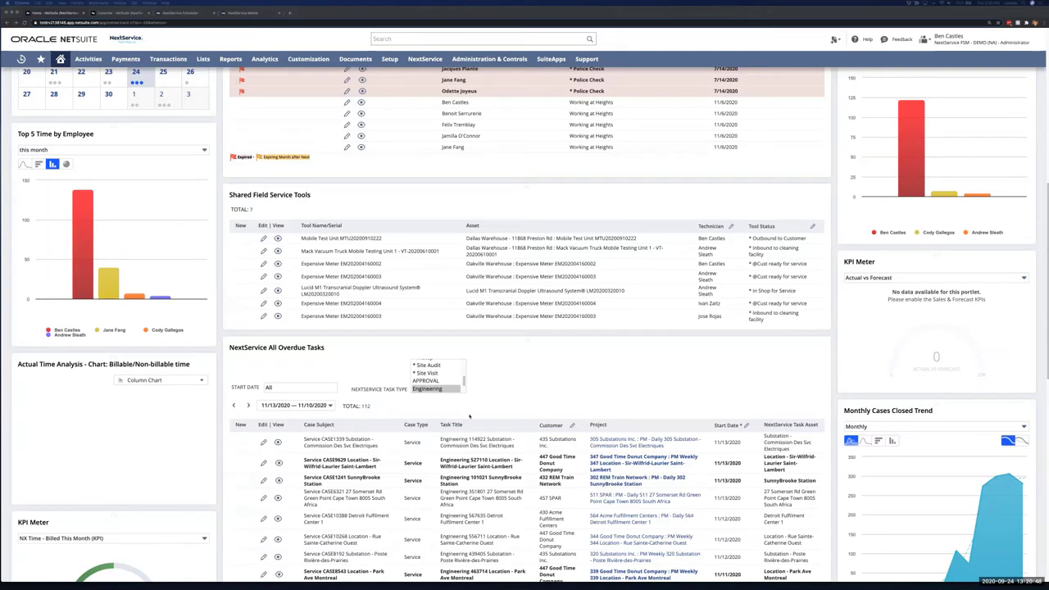
scroll(469, 415, up, 5)
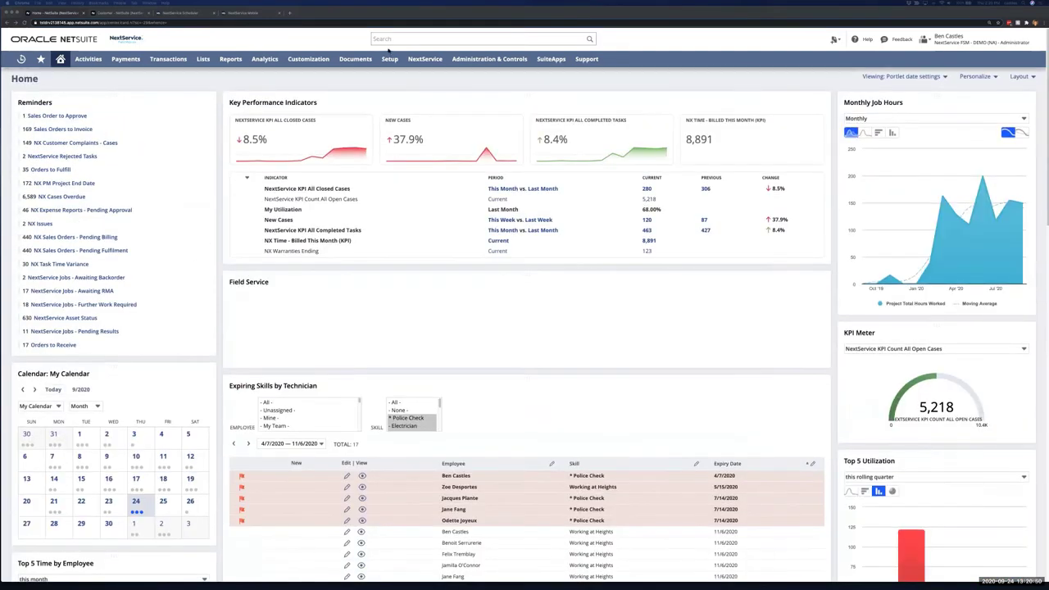
Step: Search globally for the customer using the cust: prefix and the customer's first name
click(390, 40)
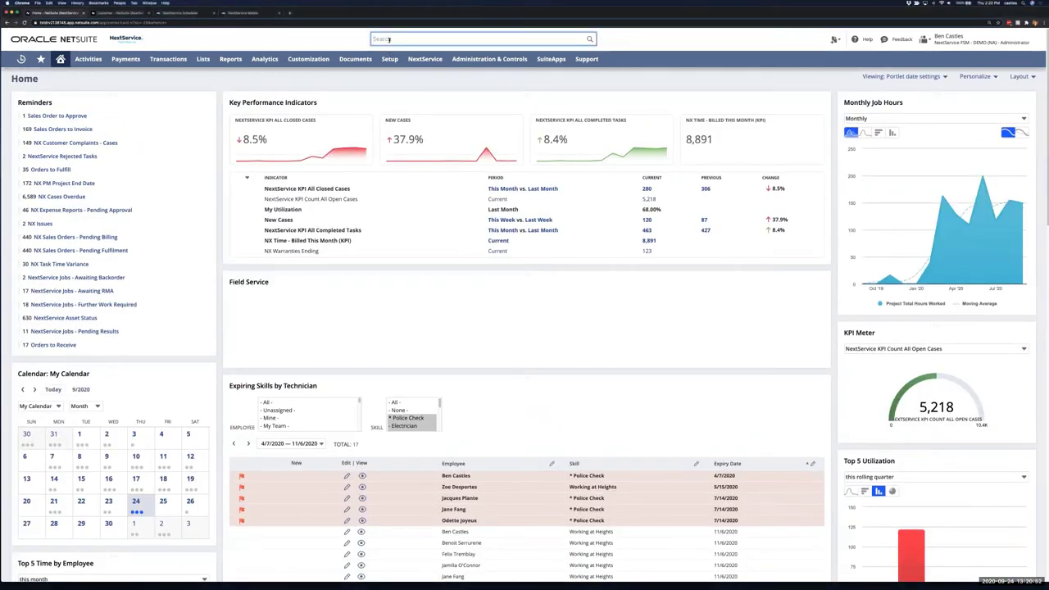
text(cust:)
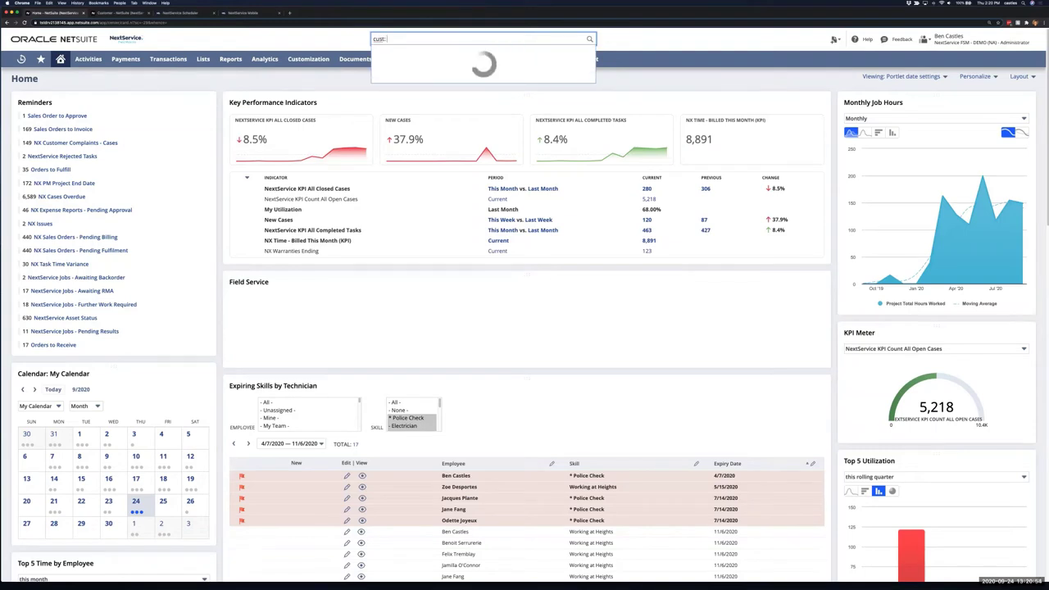
text( chris)
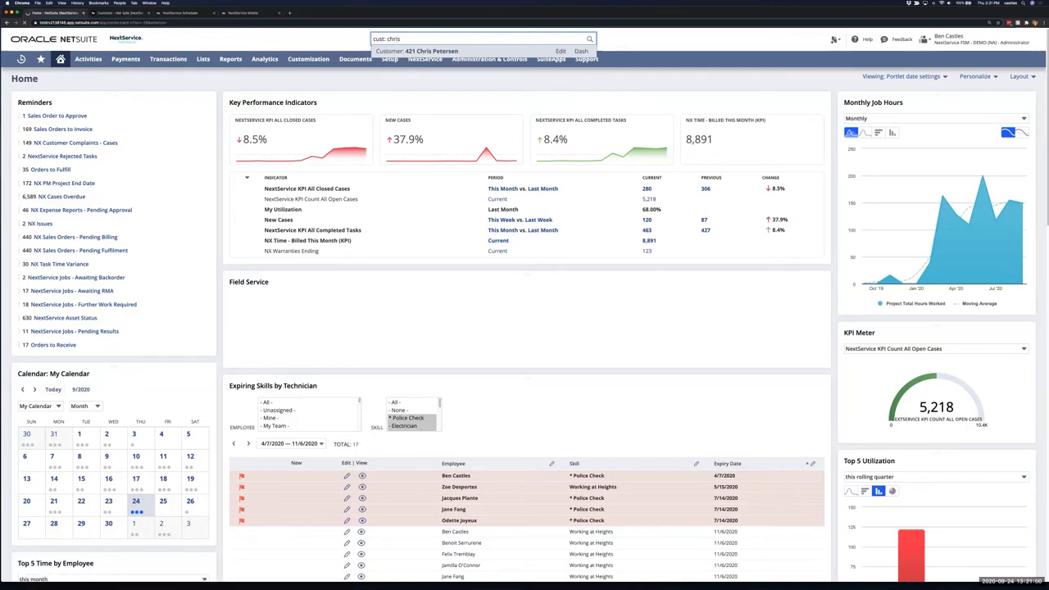
Step: Review the customer record's NextService assets and open the Carrier Infinity 26 - Greenspeed asset under South Dakota - White River
mouse_move(255, 107)
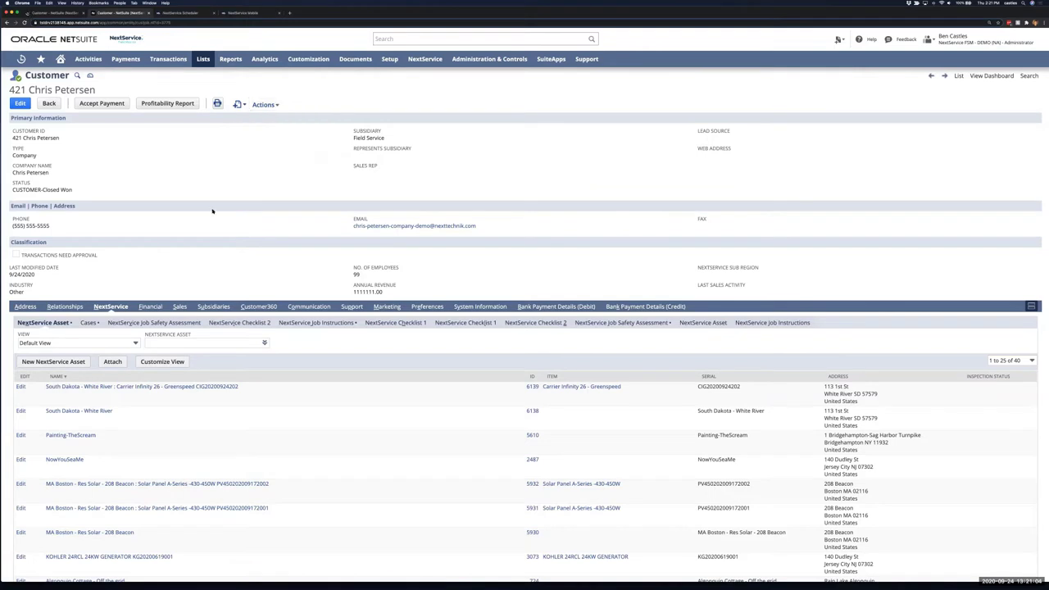
scroll(202, 204, down, 1)
scroll(201, 204, up, 1)
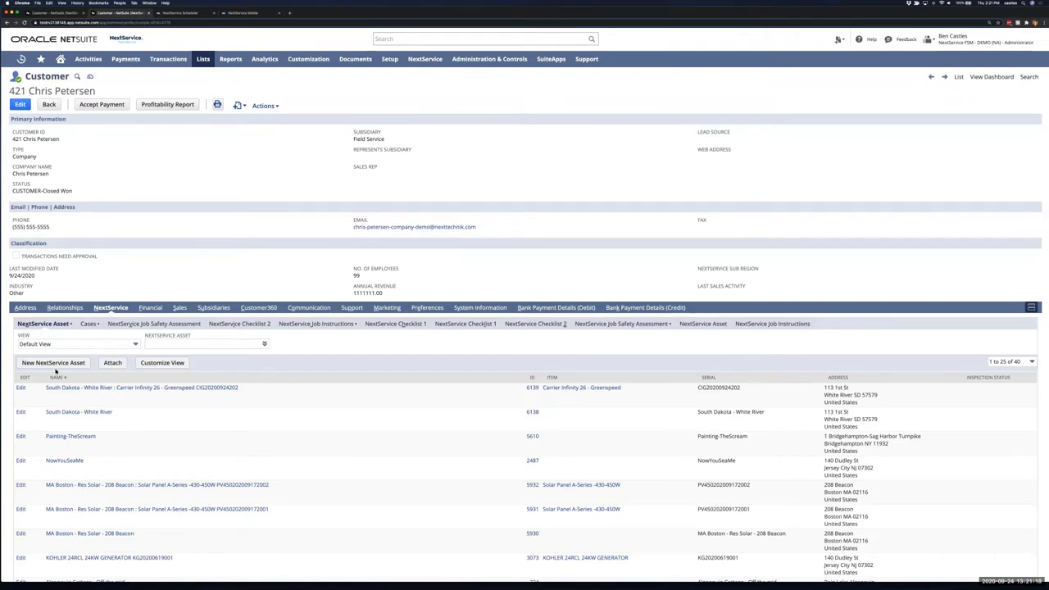
scroll(54, 369, down, 1)
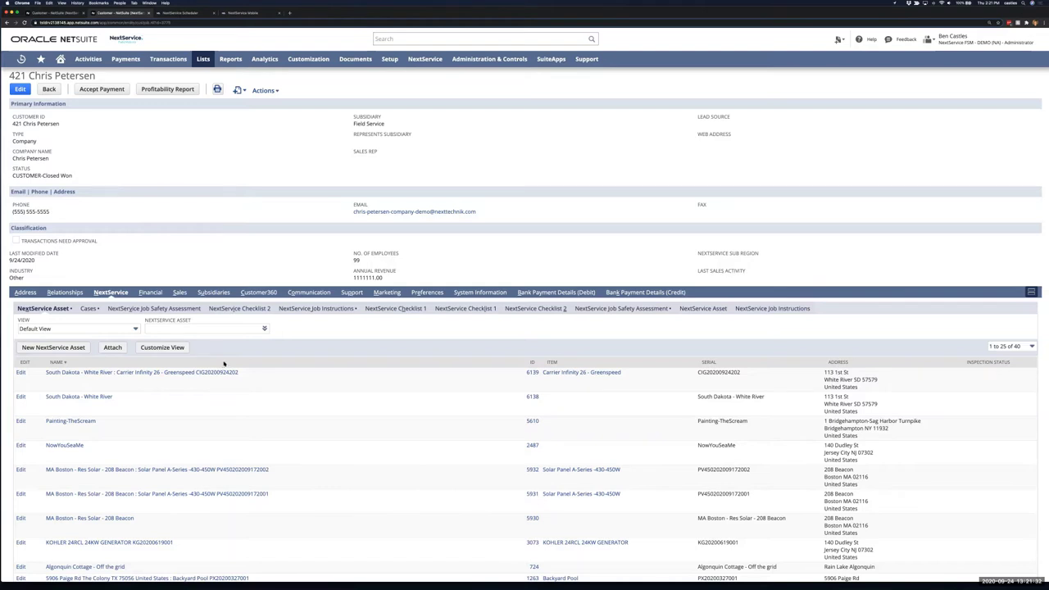
scroll(231, 340, down, 1)
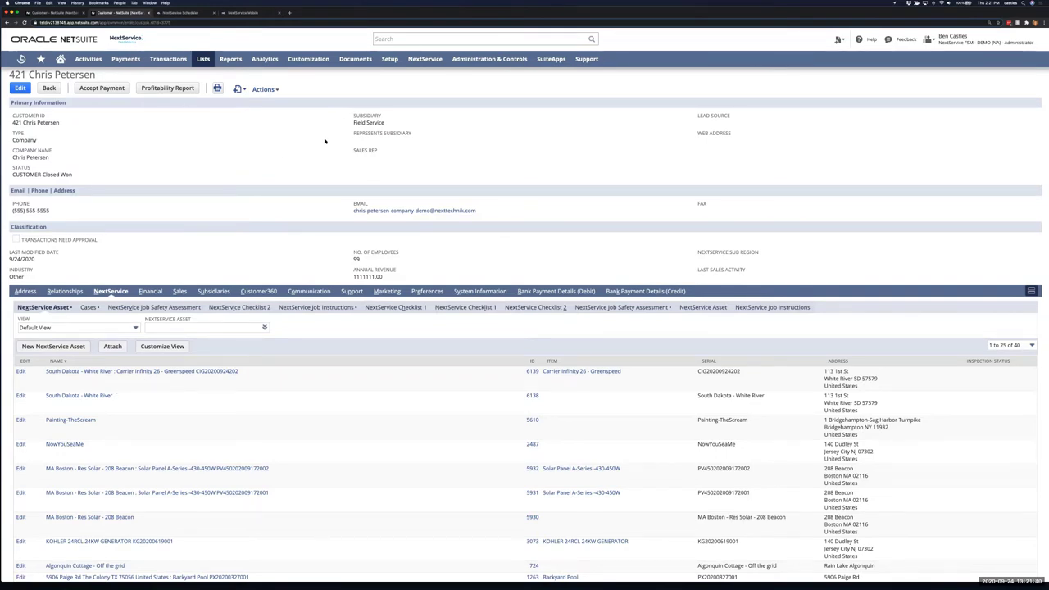
scroll(324, 141, up, 2)
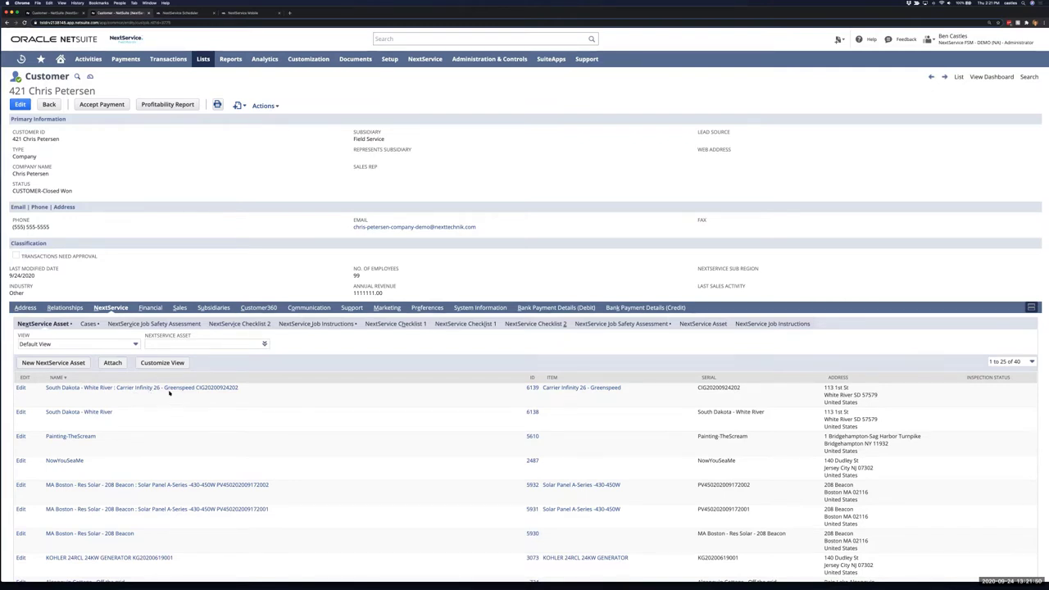
click(168, 389)
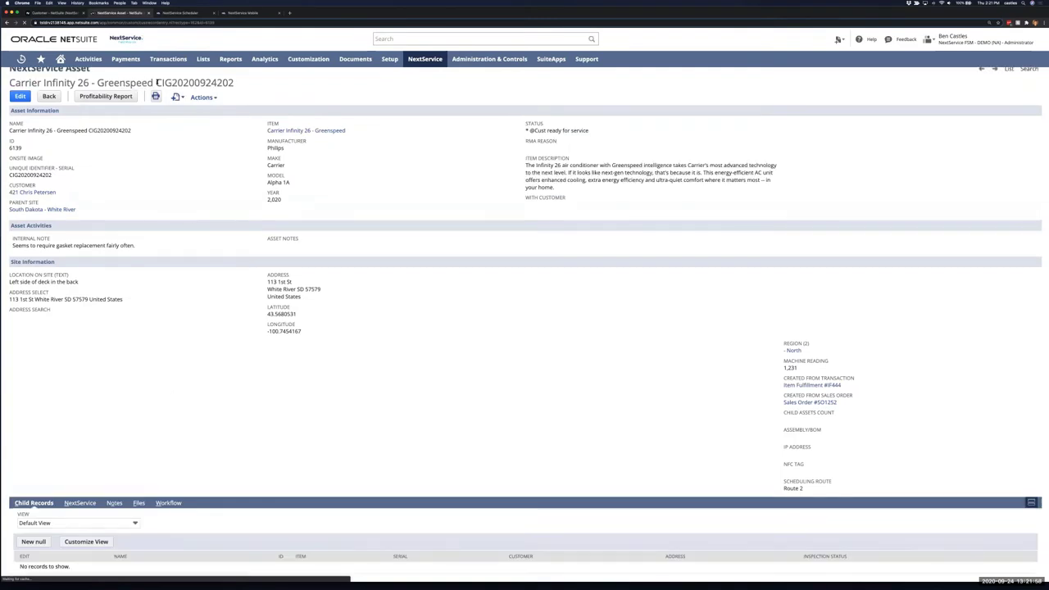
drag(155, 83, 233, 82)
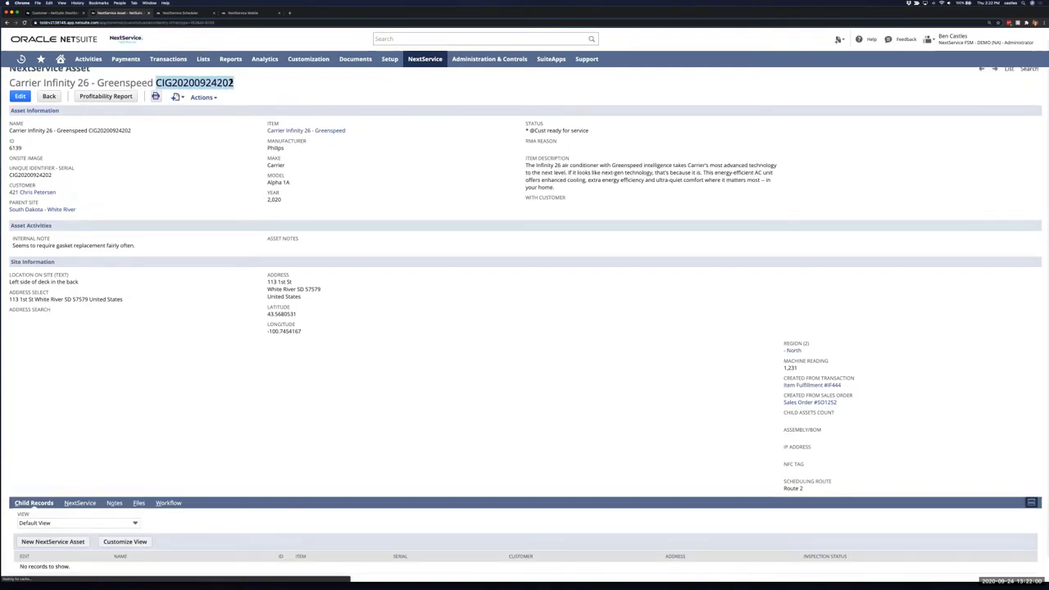
right_click(169, 87)
click(402, 39)
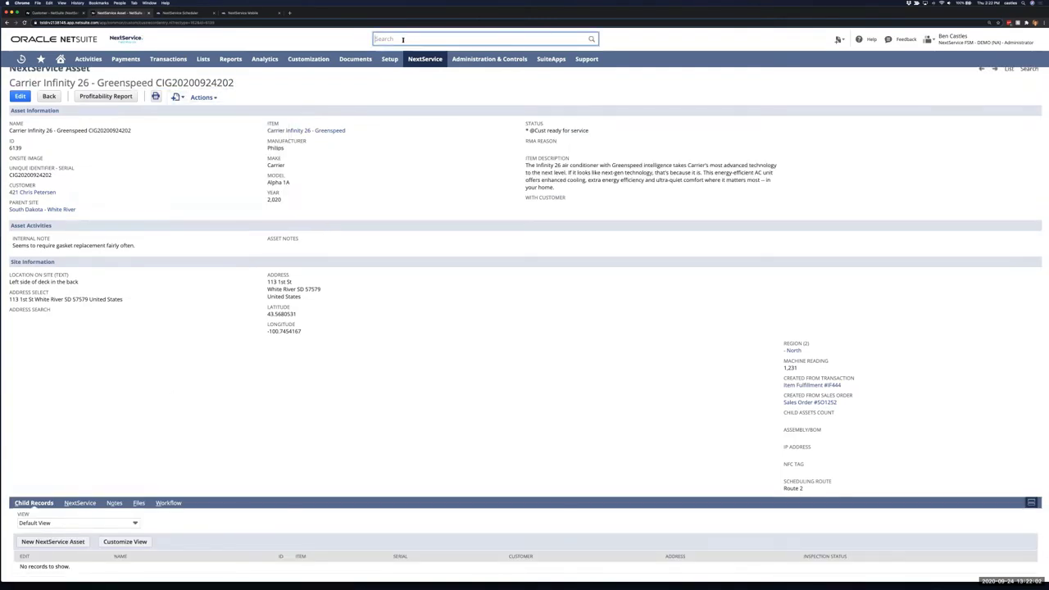
key(super+v)
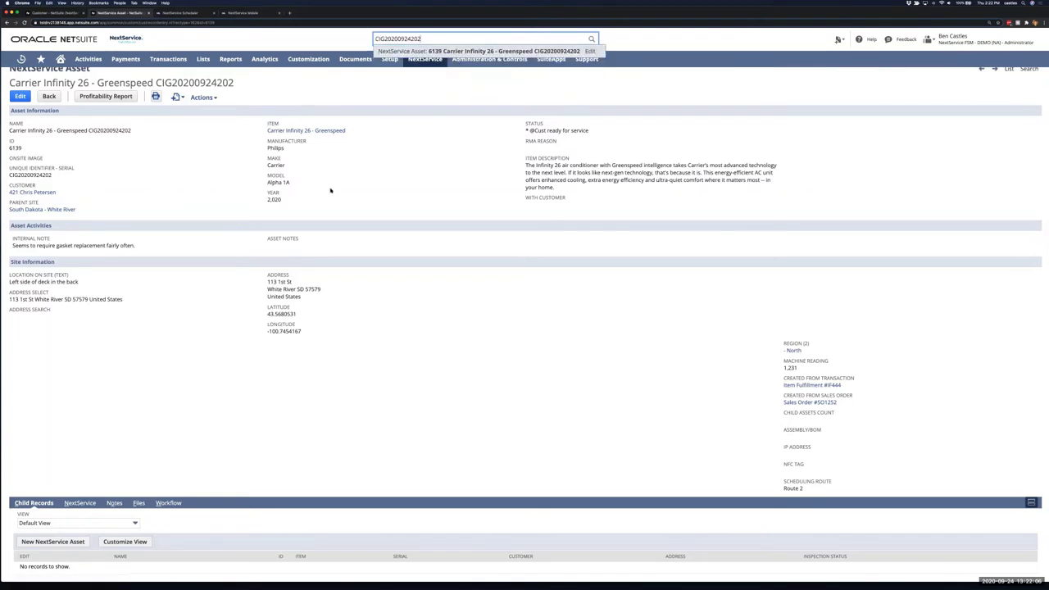
scroll(330, 190, up, 1)
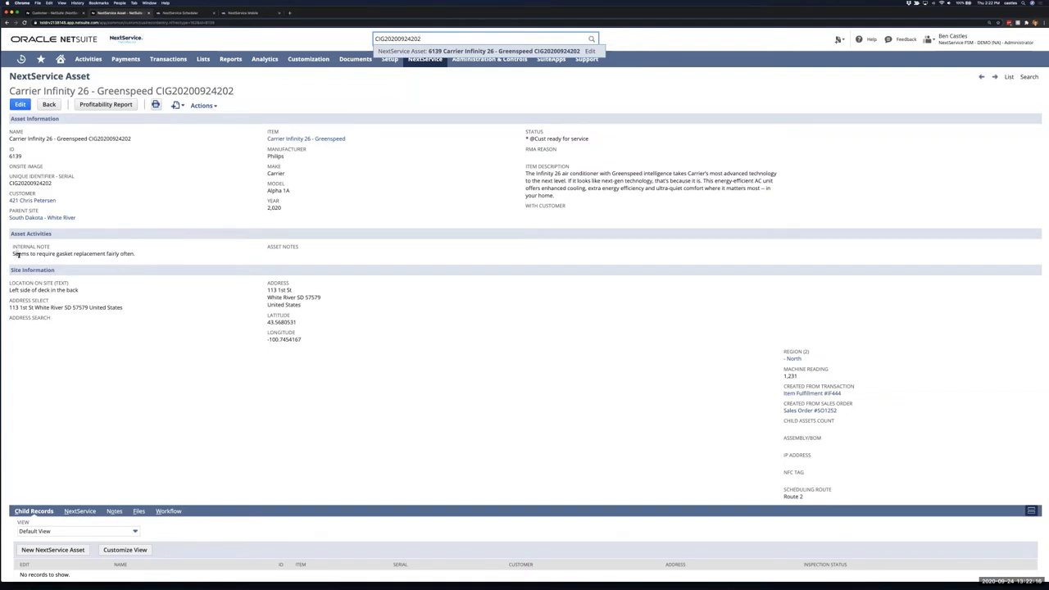
click(19, 255)
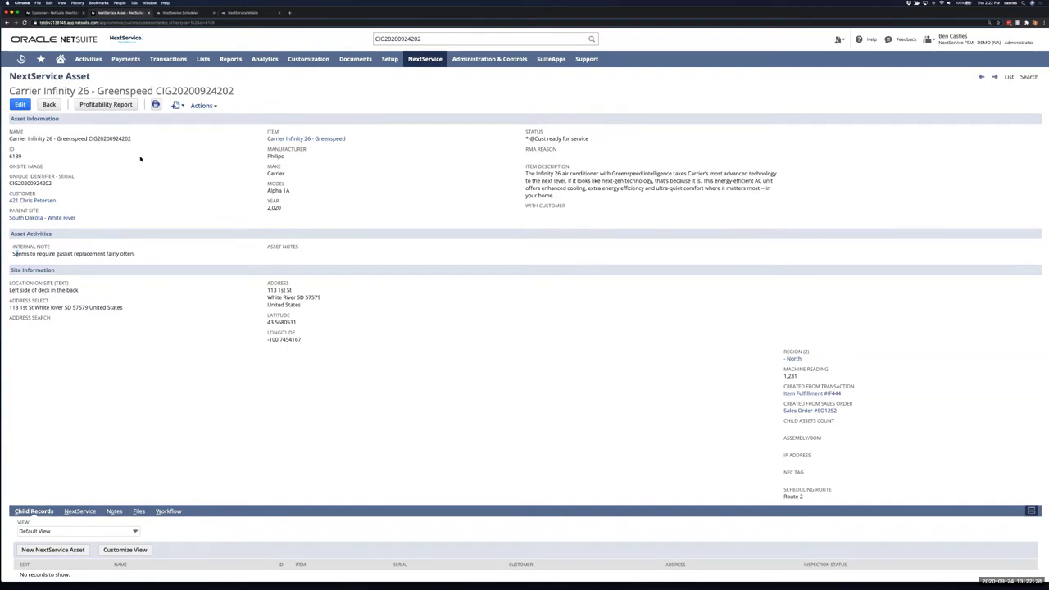
Step: Create a new case from the asset and set its project to Warranty - Parts & Labour from 9/24/2020 to 9/23/2021
mouse_move(178, 106)
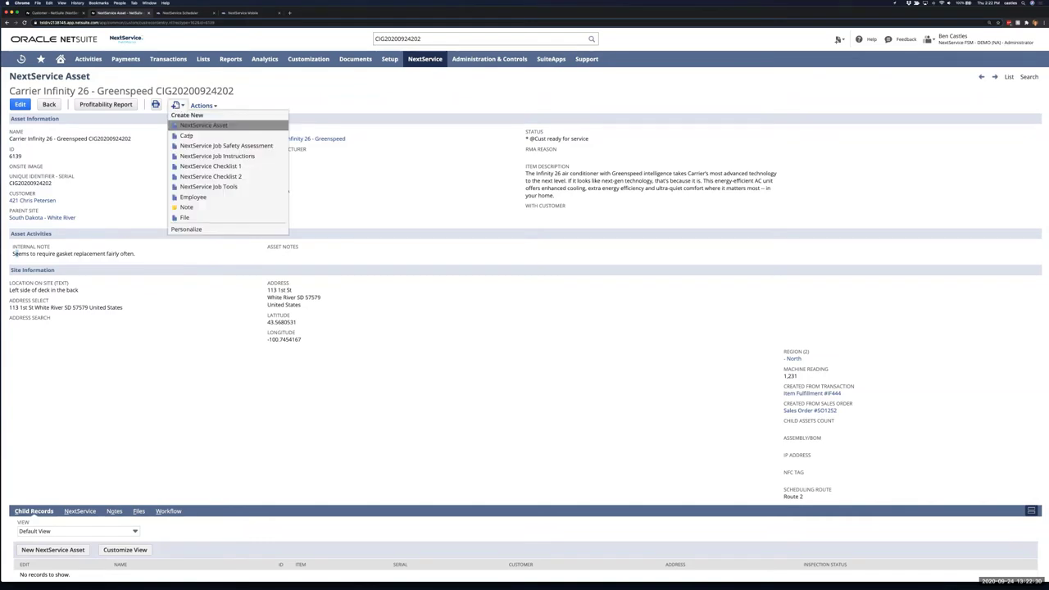
click(188, 135)
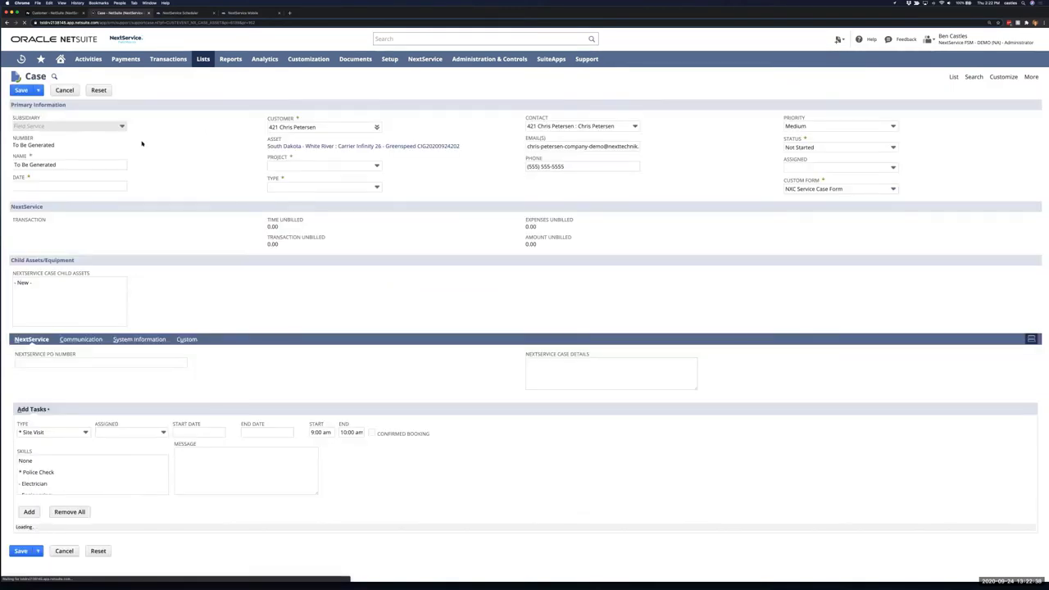
click(289, 166)
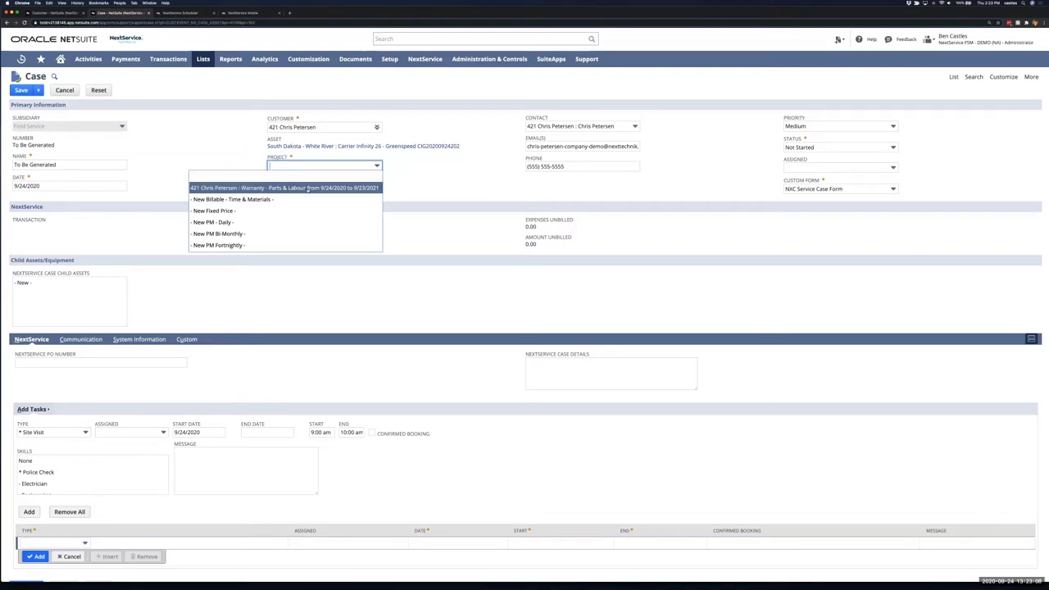
click(312, 188)
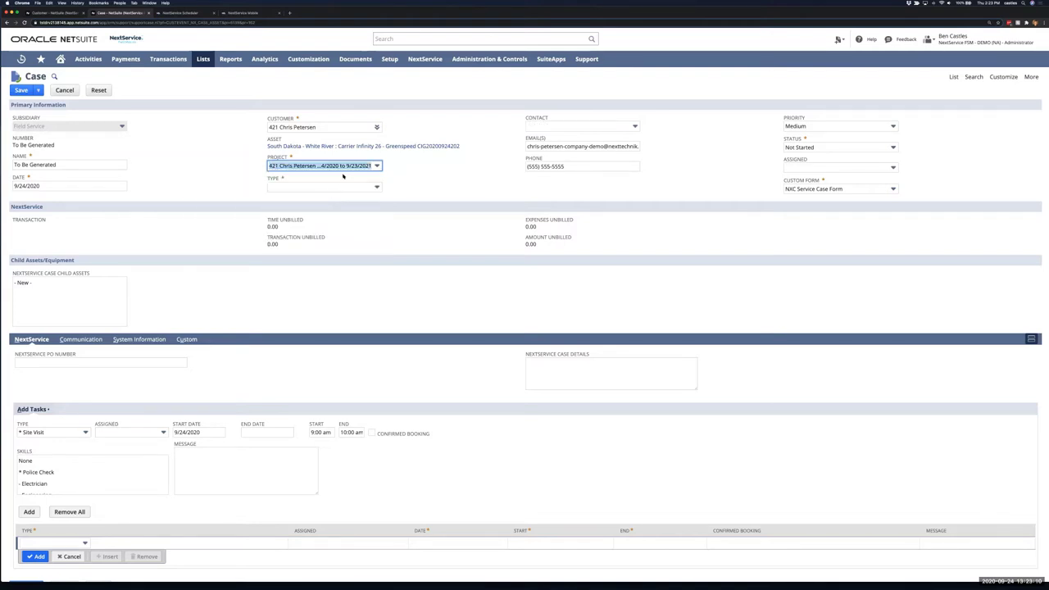
Step: Set the case type to Breakfix and choose the first listed customer contact
click(336, 187)
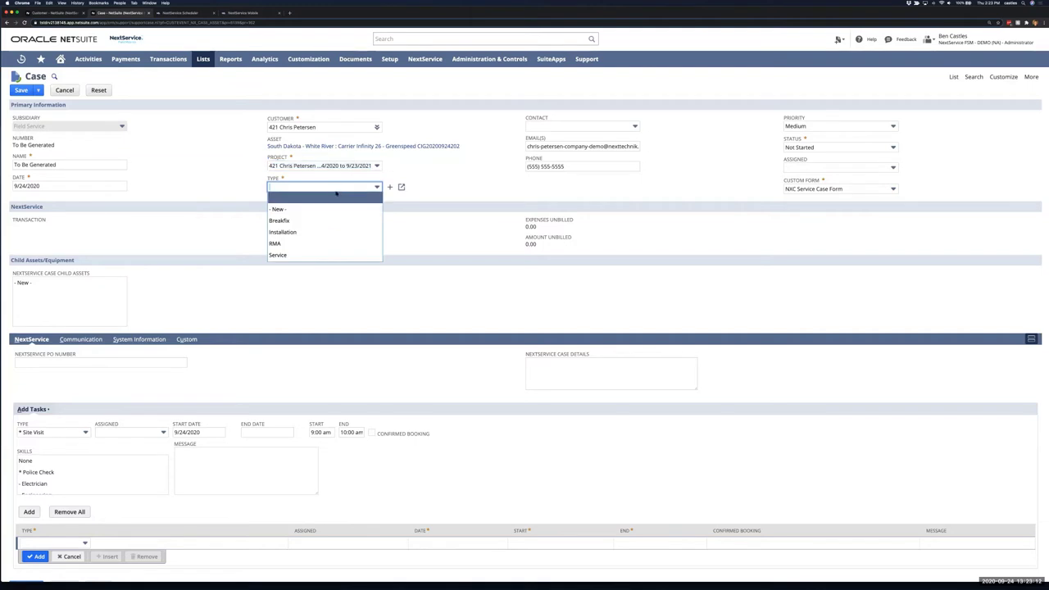
click(318, 220)
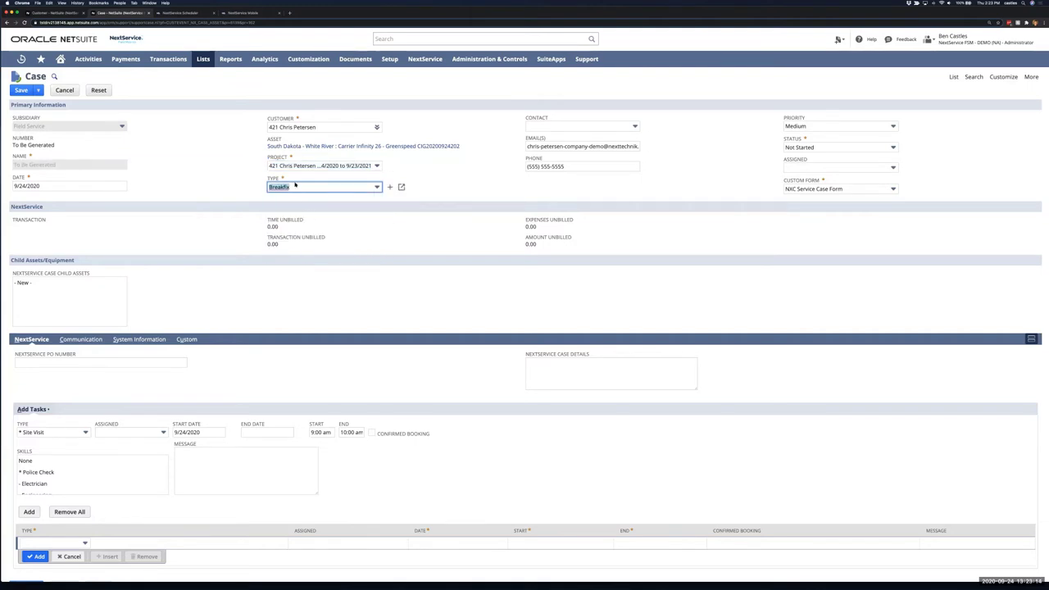
click(295, 186)
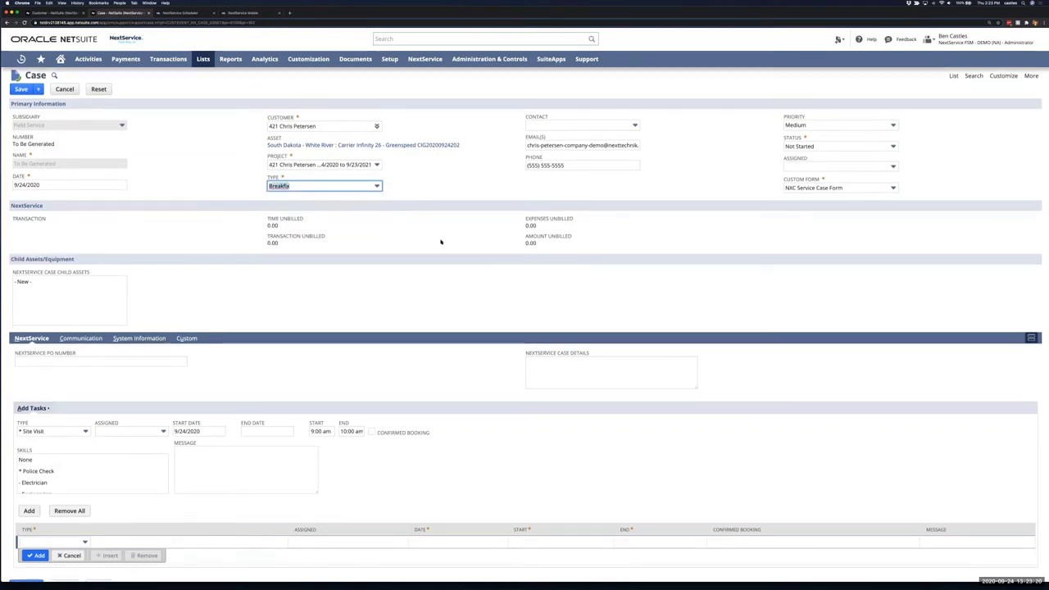
click(568, 126)
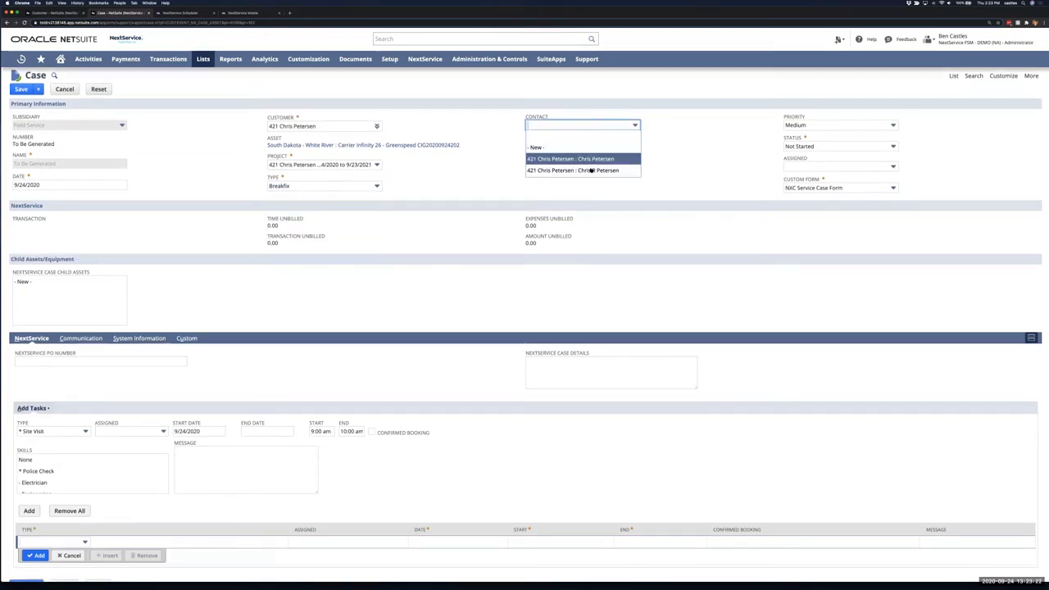
click(587, 159)
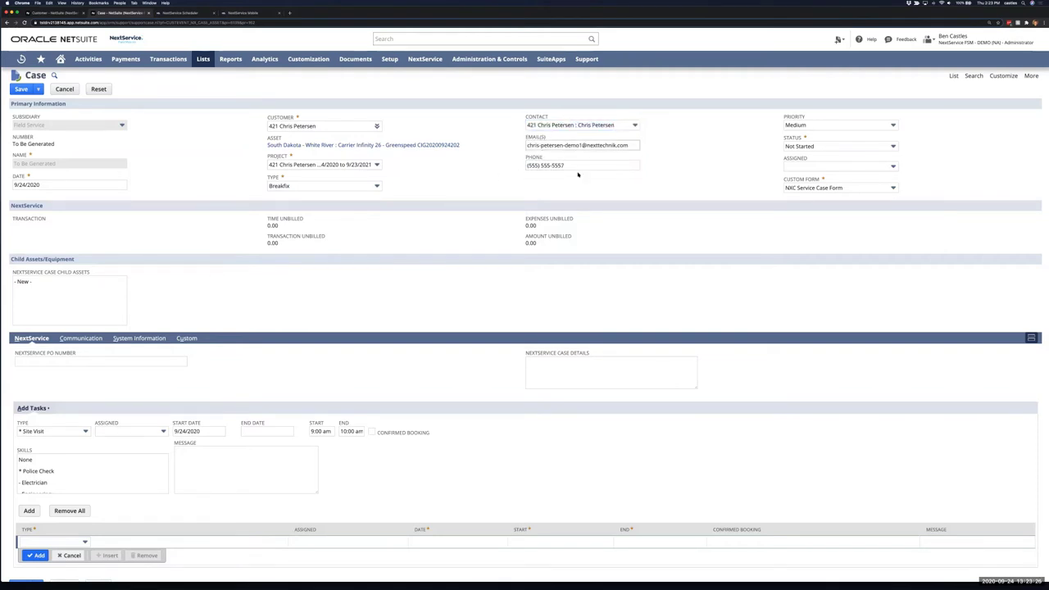
Step: Keep the new task's type as Site Visit and assign it to the technician whose name starts with B
scroll(375, 282, down, 1)
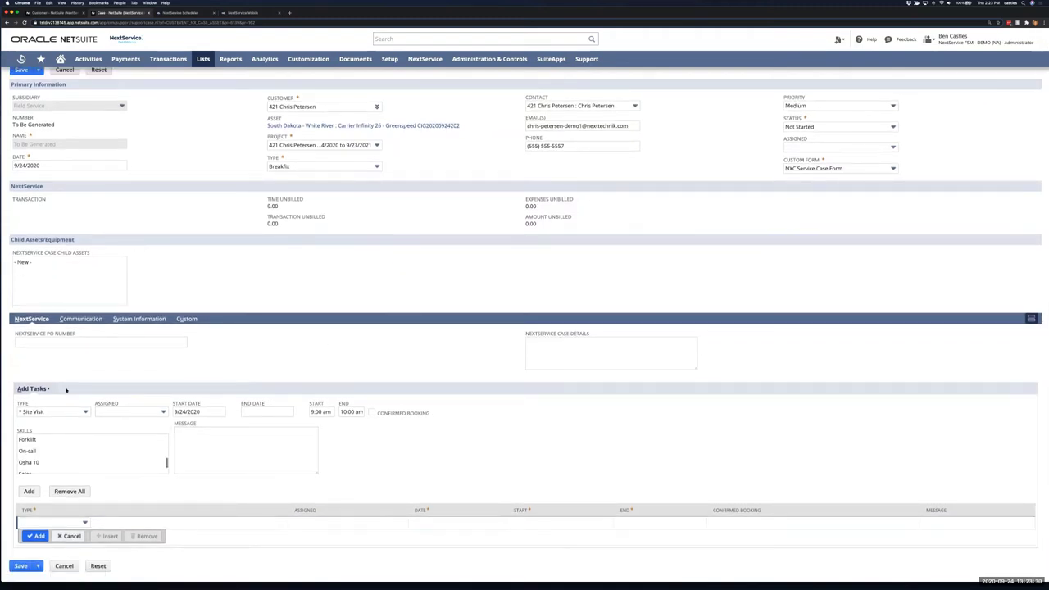
click(63, 414)
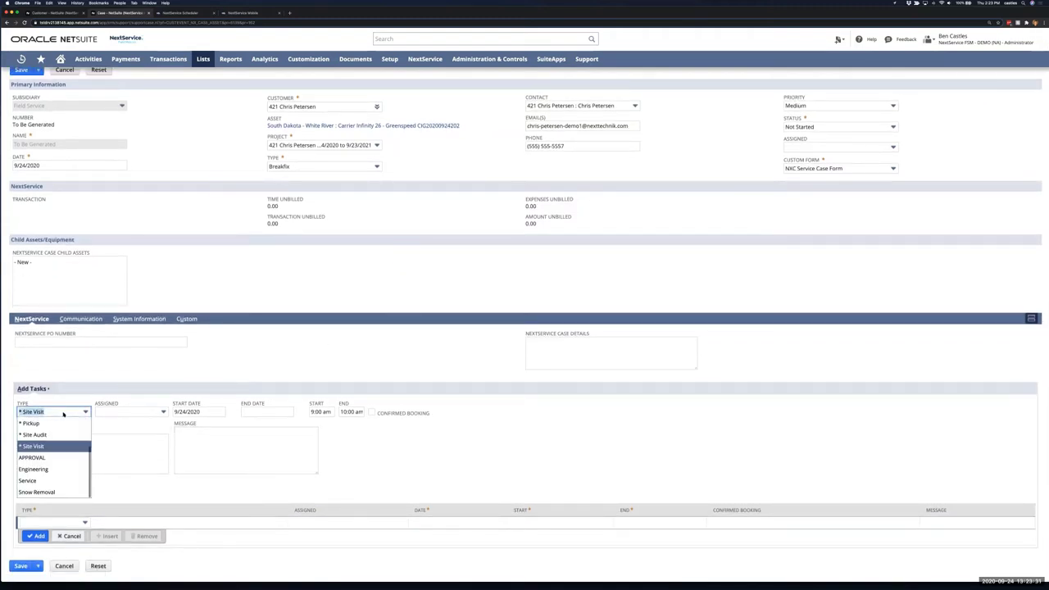
click(150, 414)
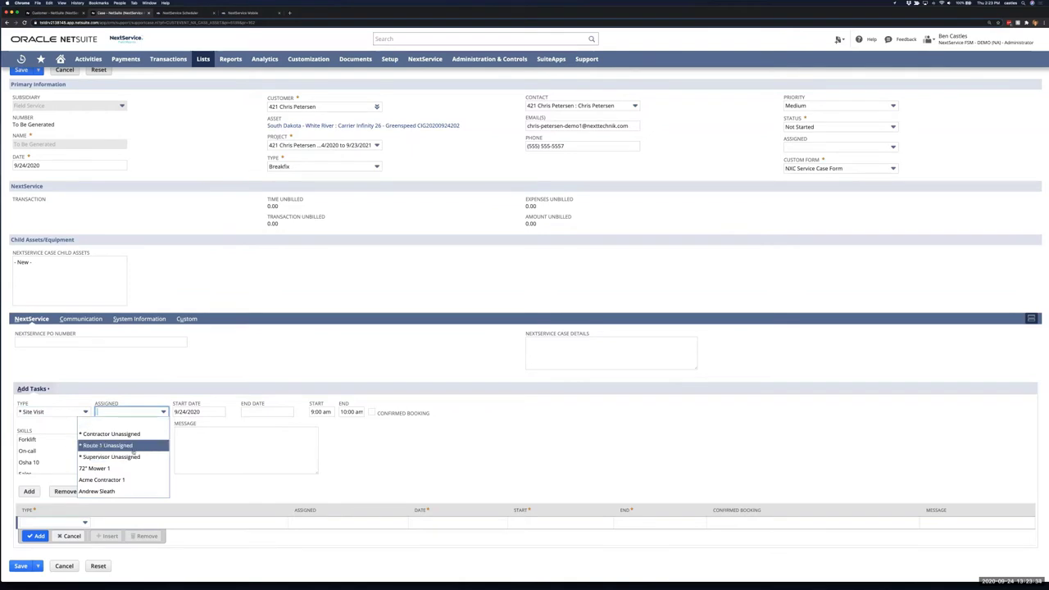
text(b)
click(106, 434)
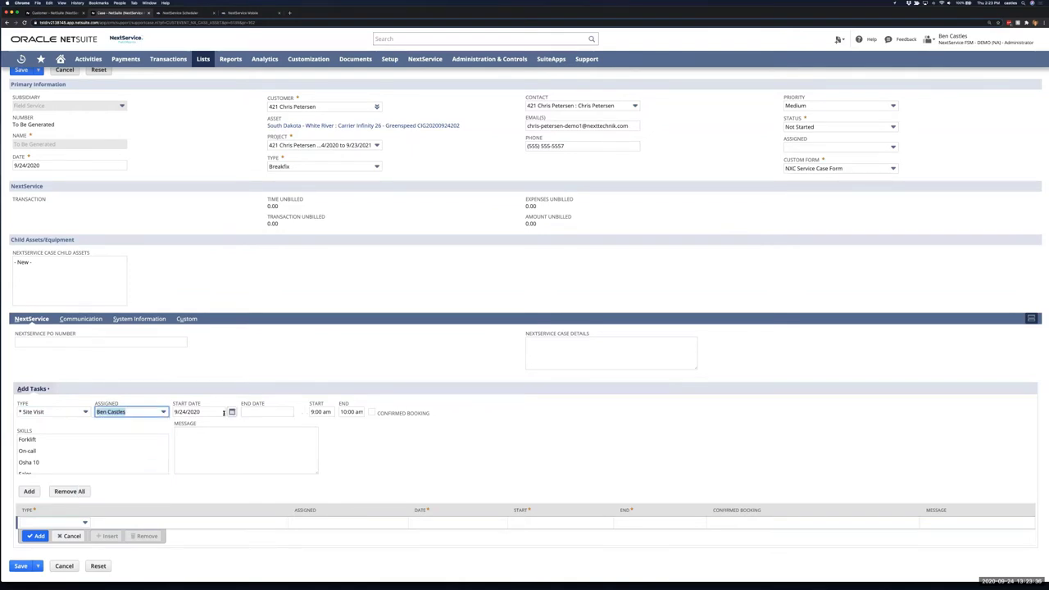
Step: Set the site visit task's end time to 5:00 pm
click(346, 412)
text(17)
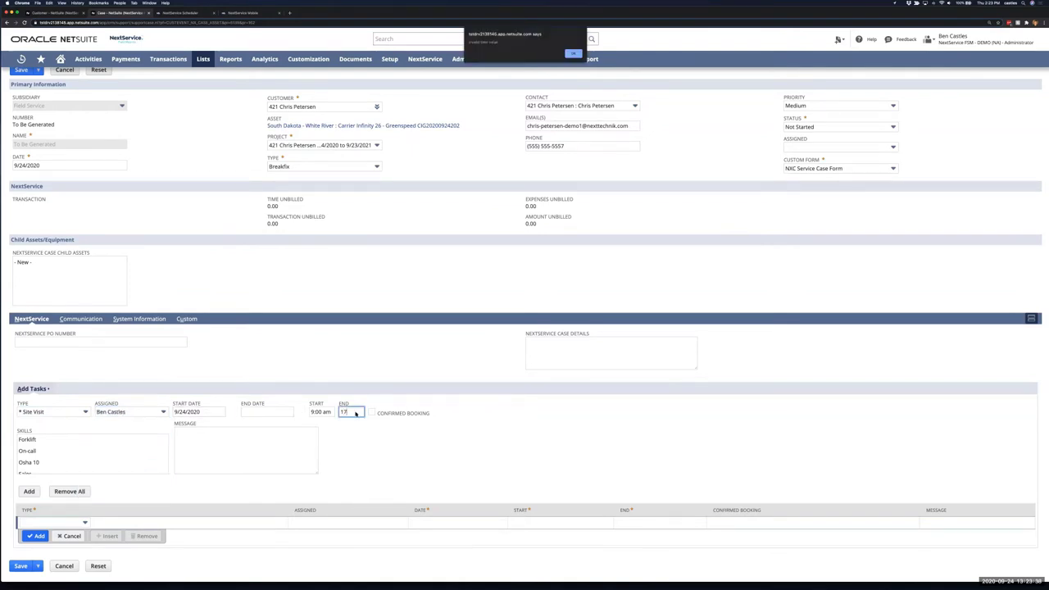
key(Return)
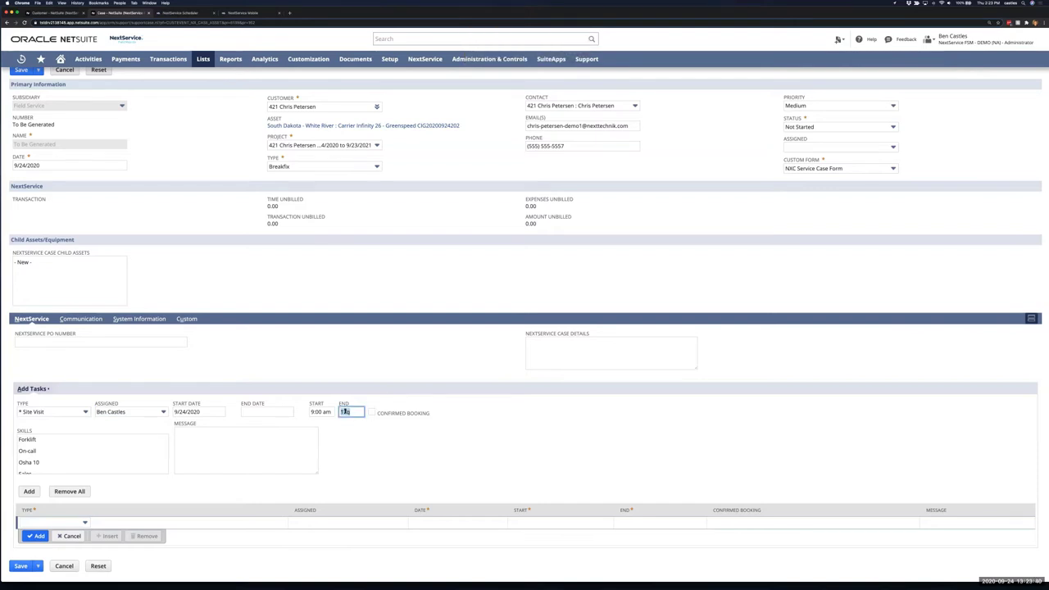
text(5:00 pm)
click(223, 438)
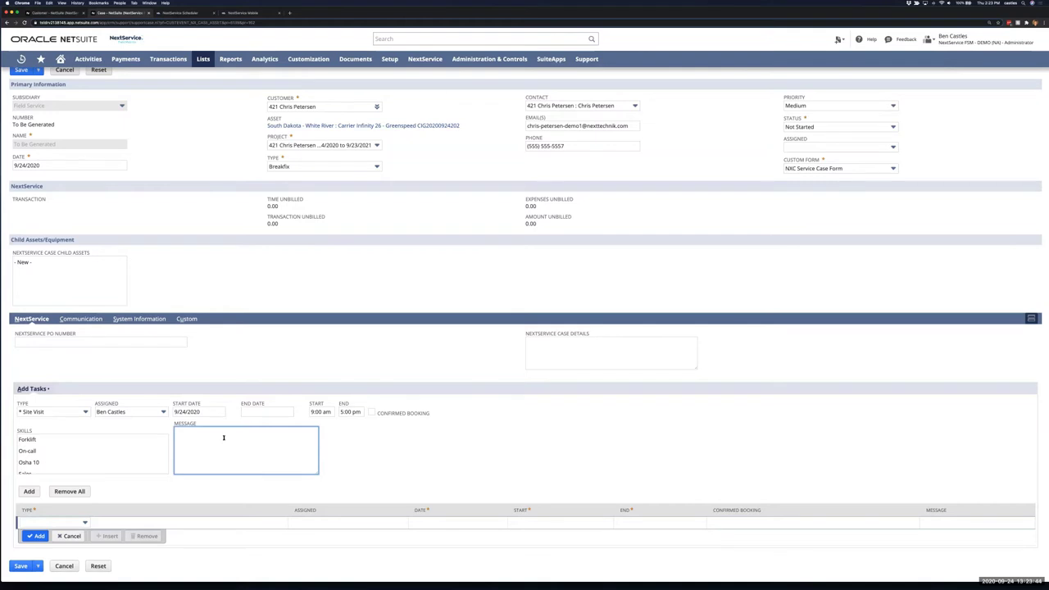
Step: Enter the site visit message "Bring your ID. BEWARE OF DOG" and the case details "Inspect and fix the AC."
text(Bring your ID. BEWARE OF DG)
text(G)
click(594, 344)
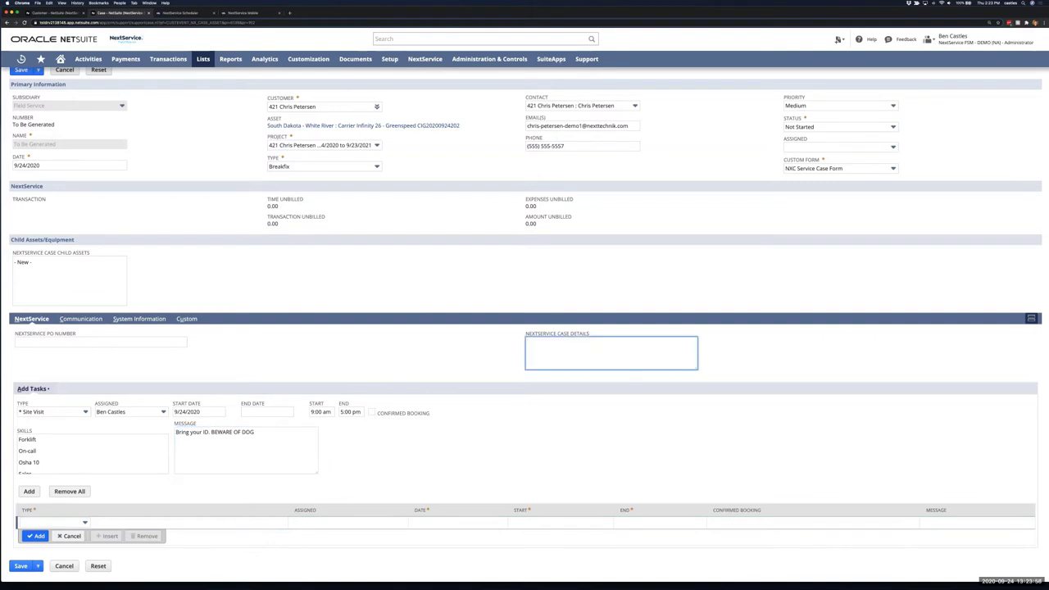
text(Inspect and fix the AC.)
Step: Leave the case form, return to the customer record, and run the NextService Scheduler
drag(120, 12, 128, 51)
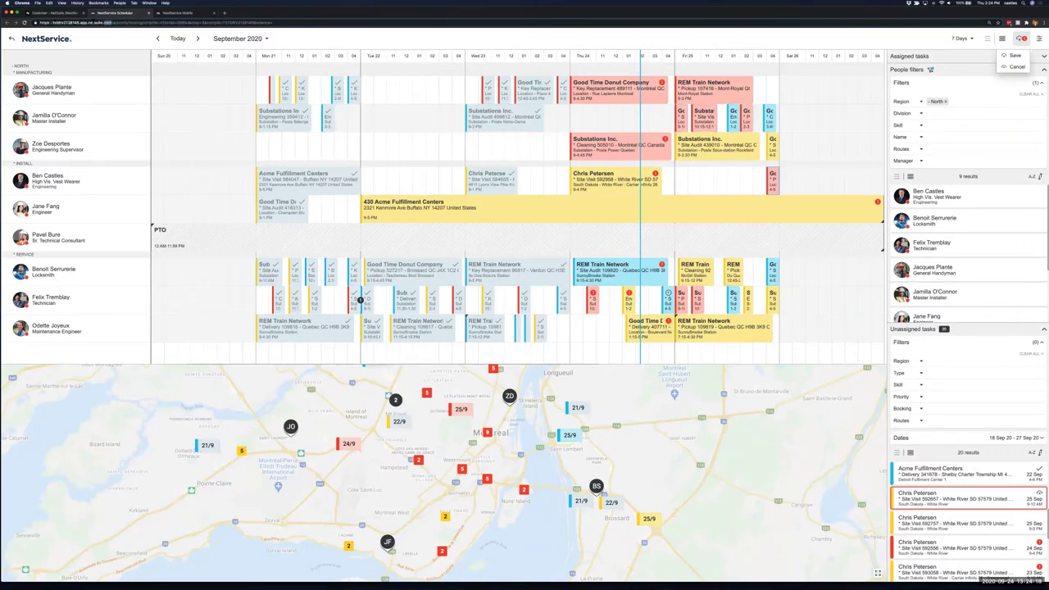
triple_click(93, 22)
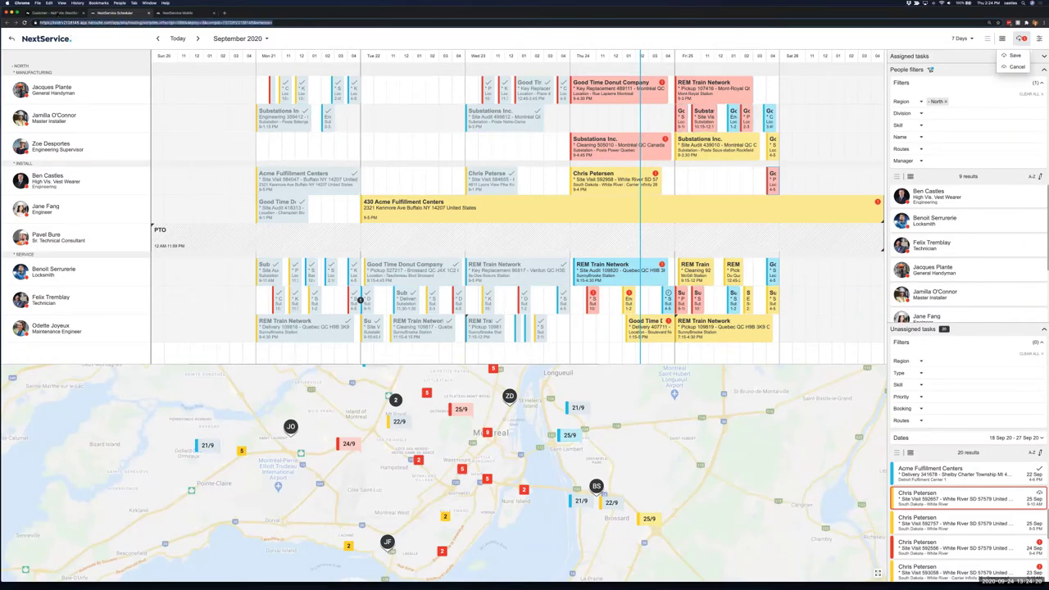
click(57, 13)
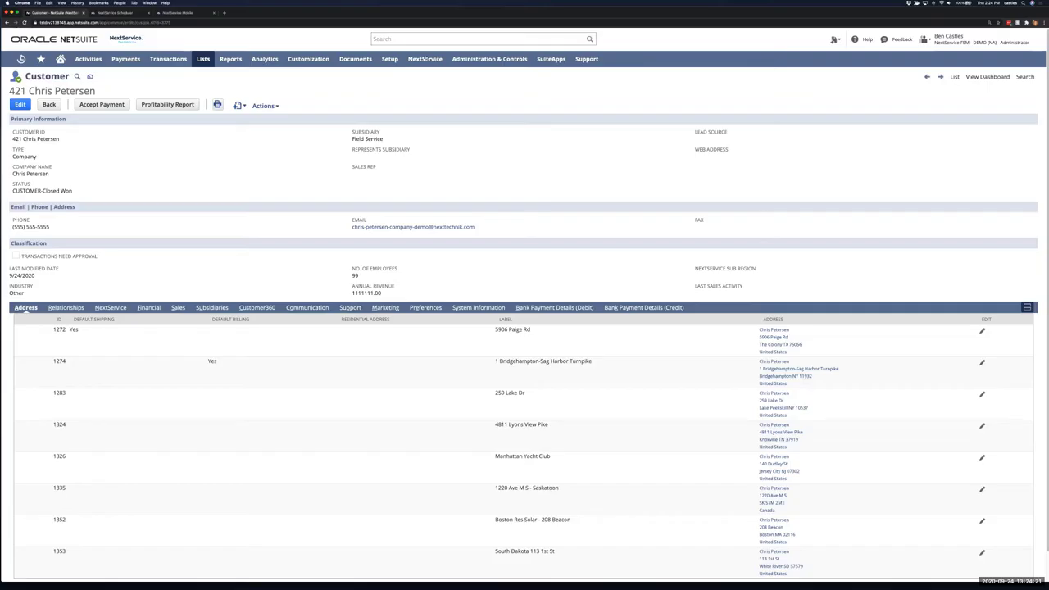
mouse_move(435, 59)
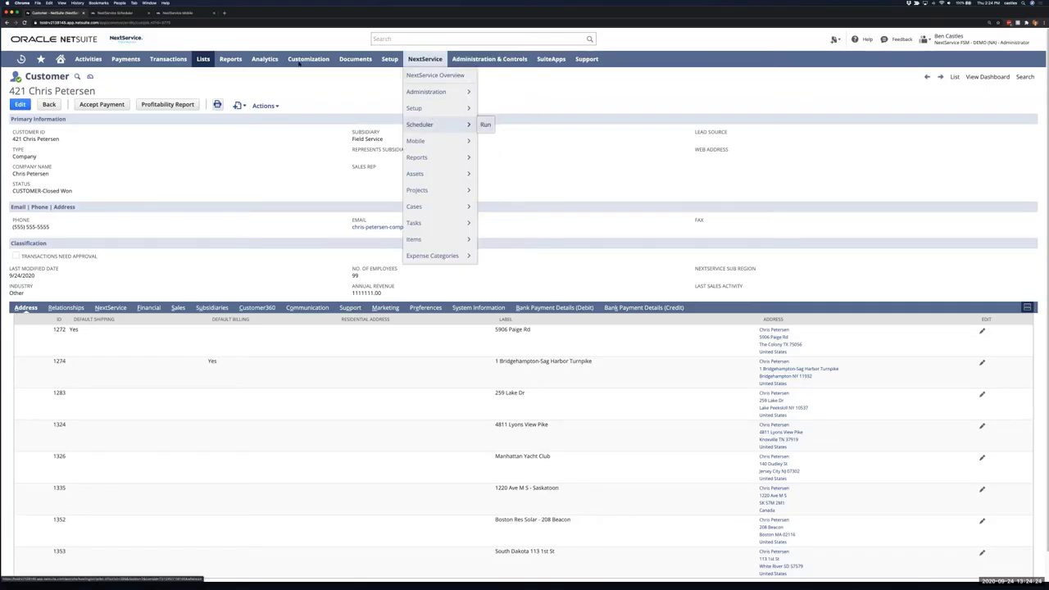
click(485, 125)
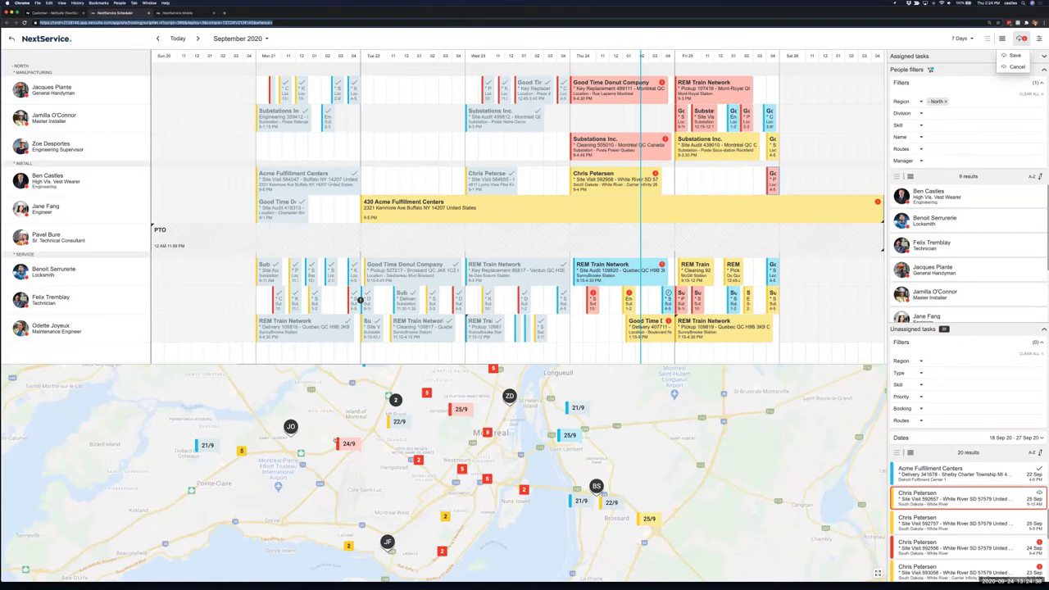
Step: Examine the profile and skills cards of two technicians on the map and the High Vis. Vest Wearer in the schedule
mouse_move(291, 428)
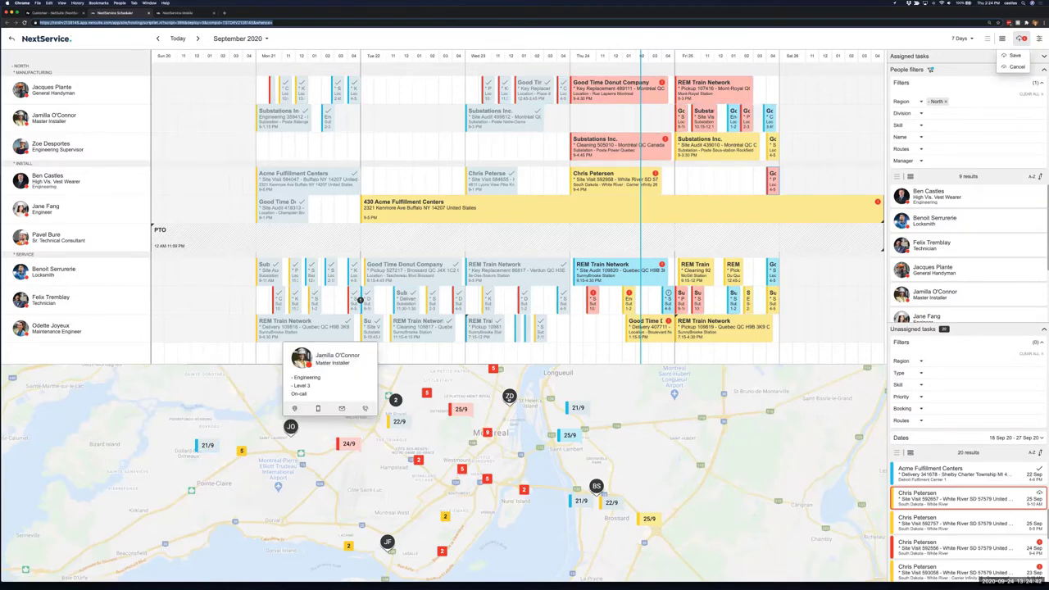
mouse_move(596, 486)
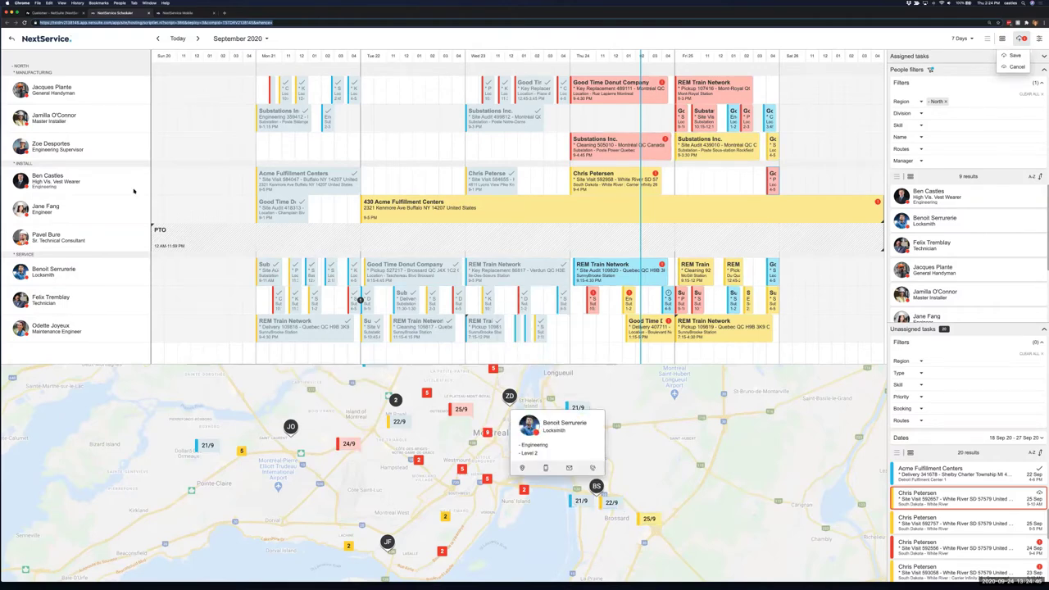
mouse_move(135, 191)
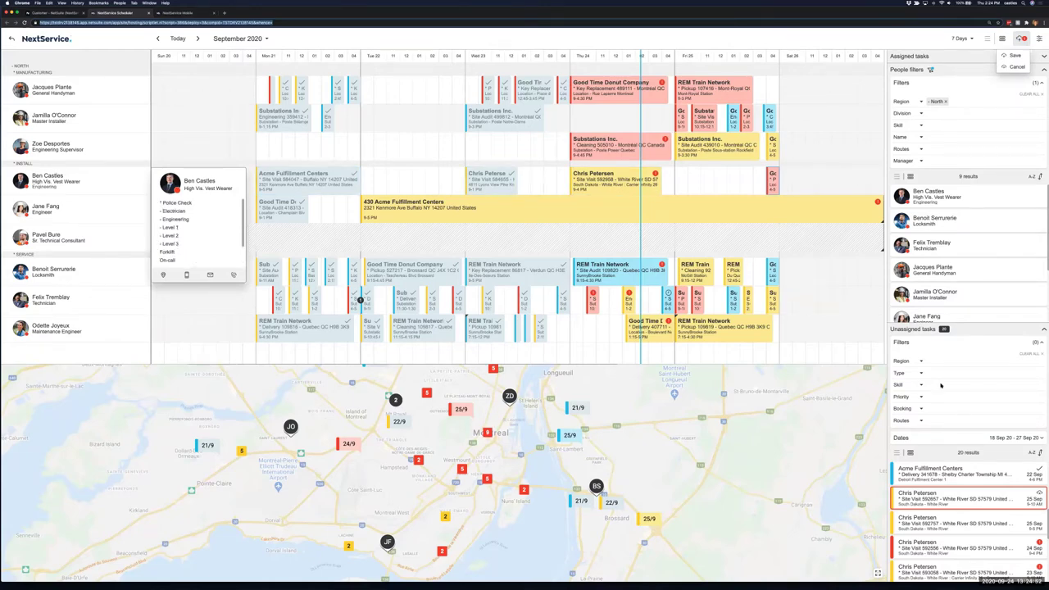
Step: Filter the people by the Electrician skill and switch the skill filter to Forklift
click(919, 125)
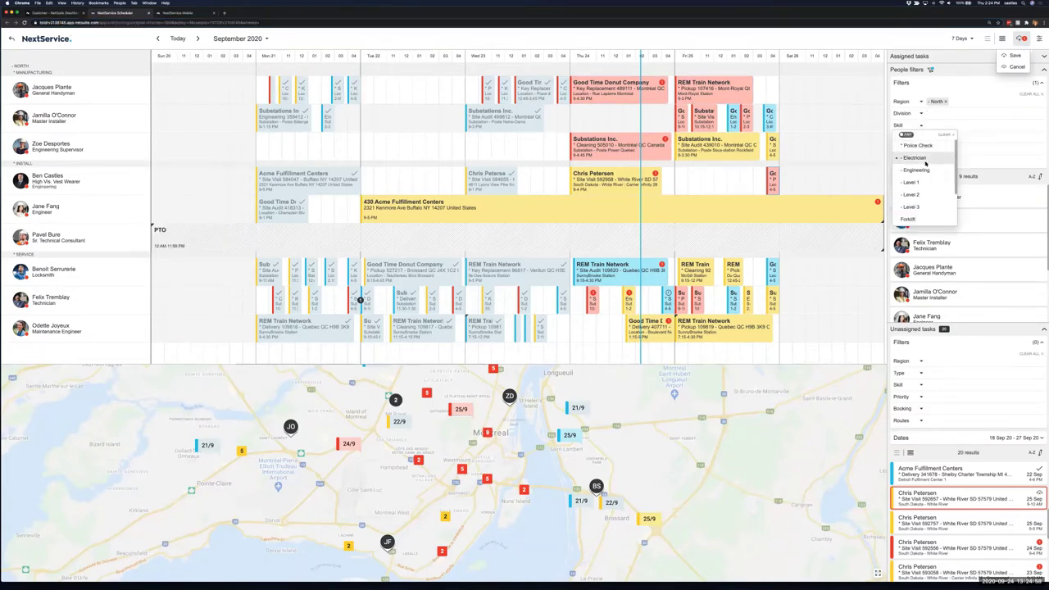
click(251, 276)
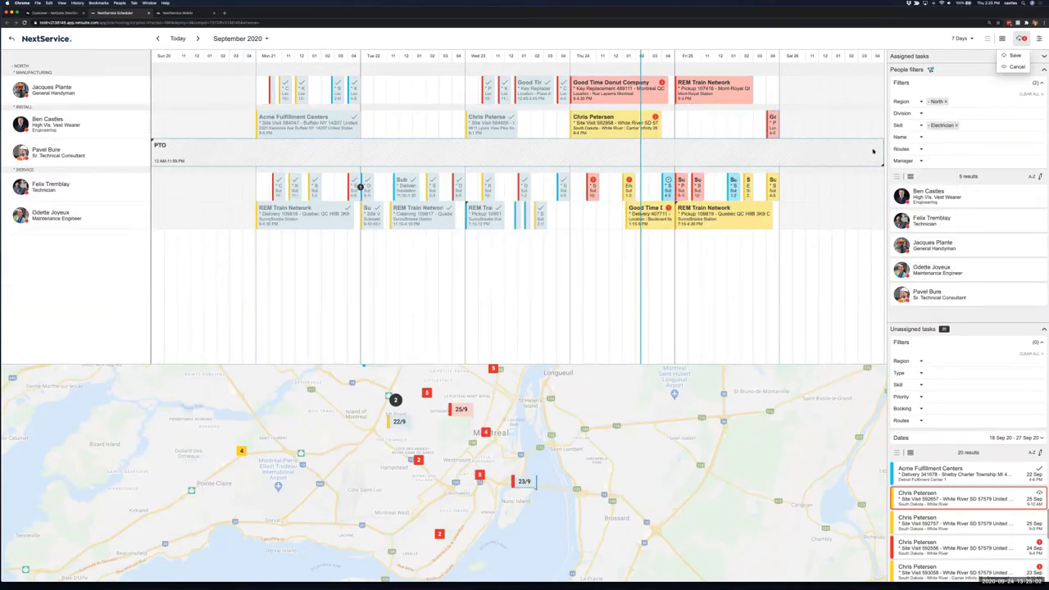
click(908, 127)
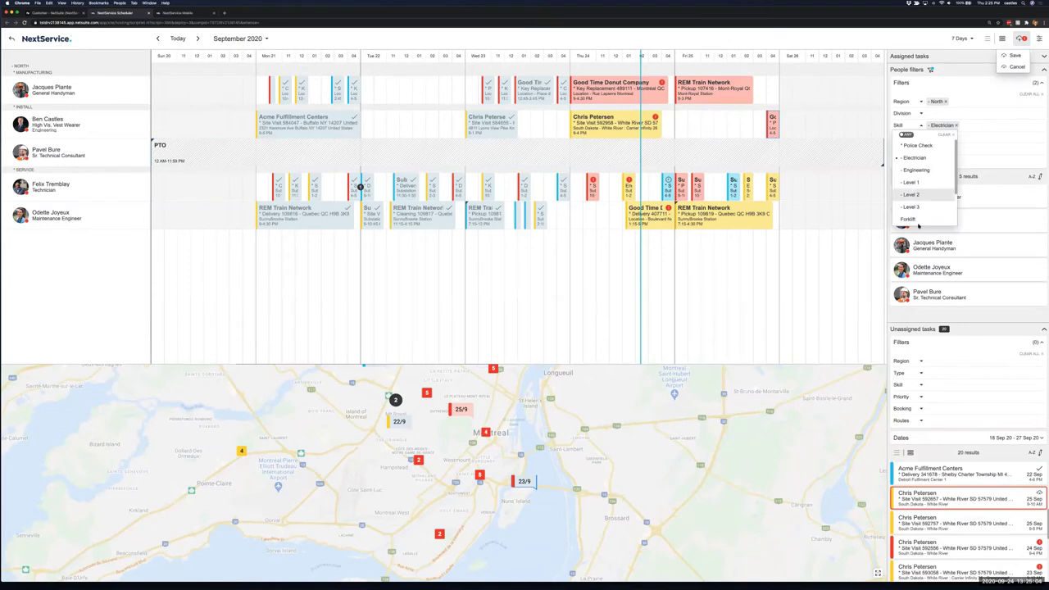
click(908, 218)
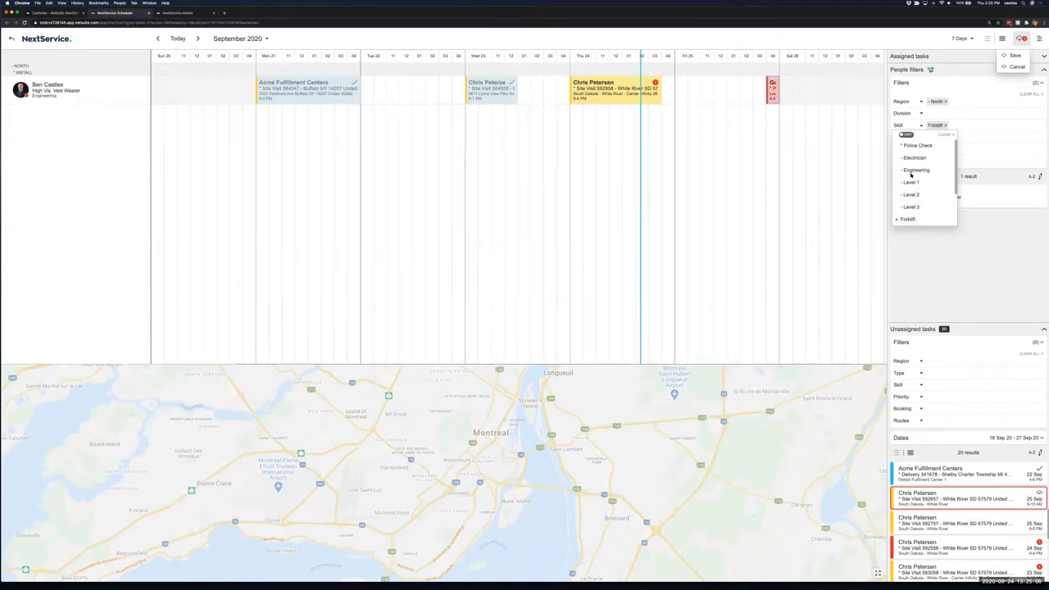
click(698, 143)
Step: Clear the skill filter from the people filters
click(919, 126)
click(947, 135)
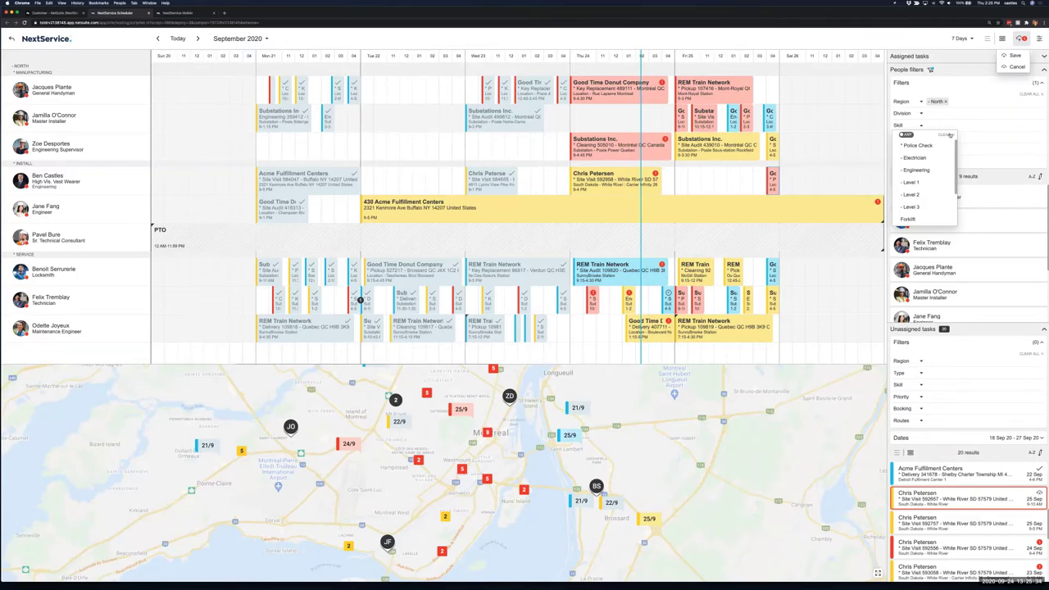
click(849, 249)
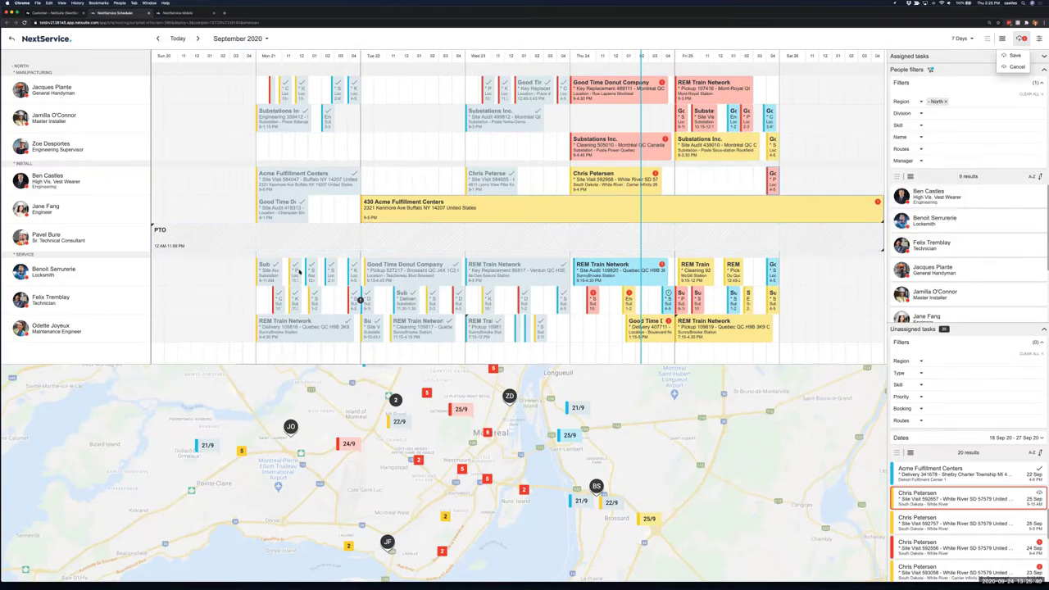
Step: Filter the people by the South region and view the details of the AS technician on the United States map
click(909, 103)
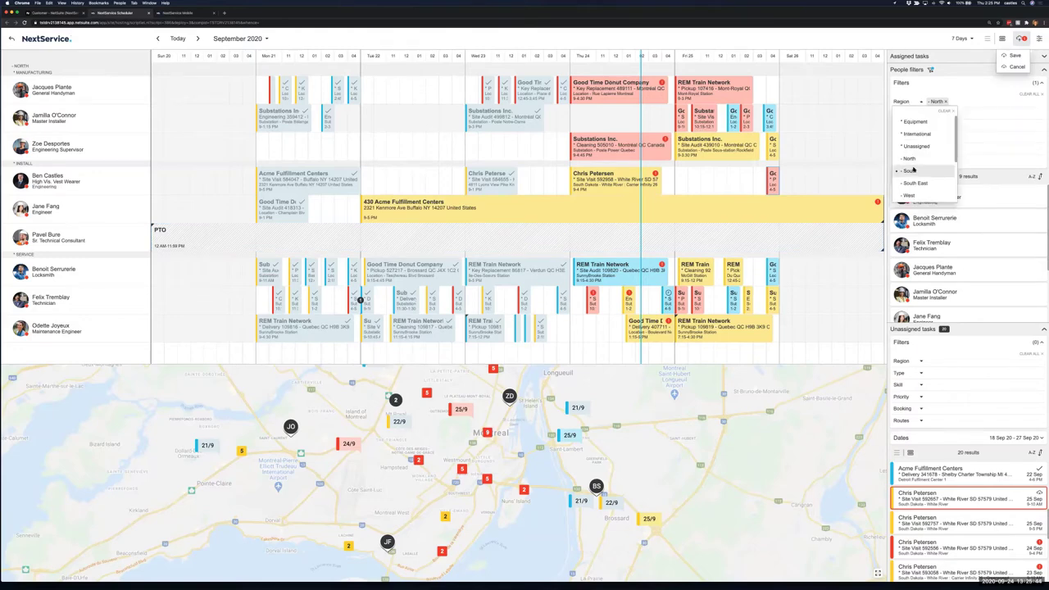
click(910, 169)
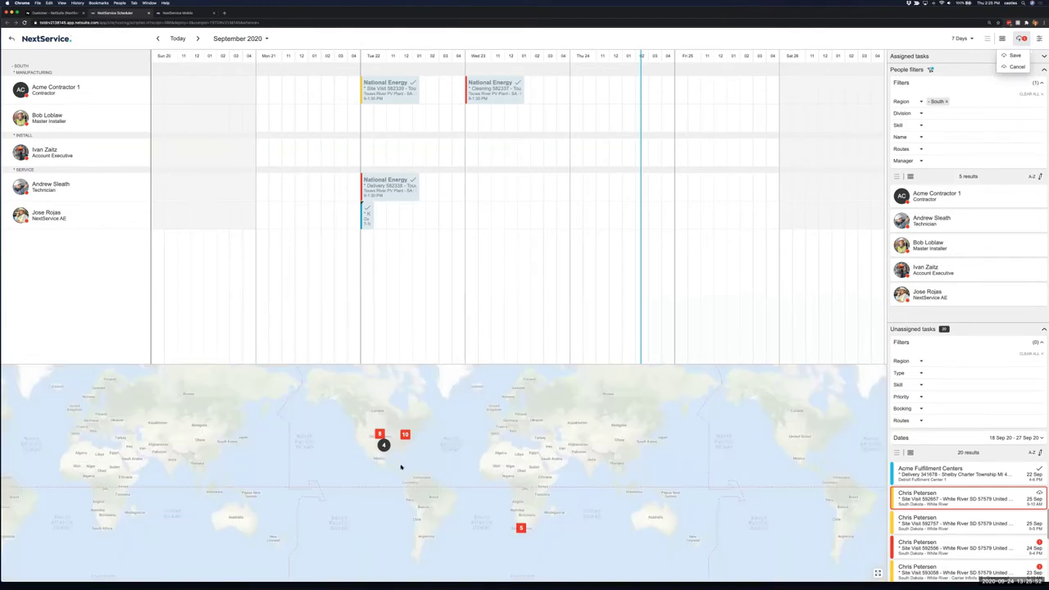
click(384, 445)
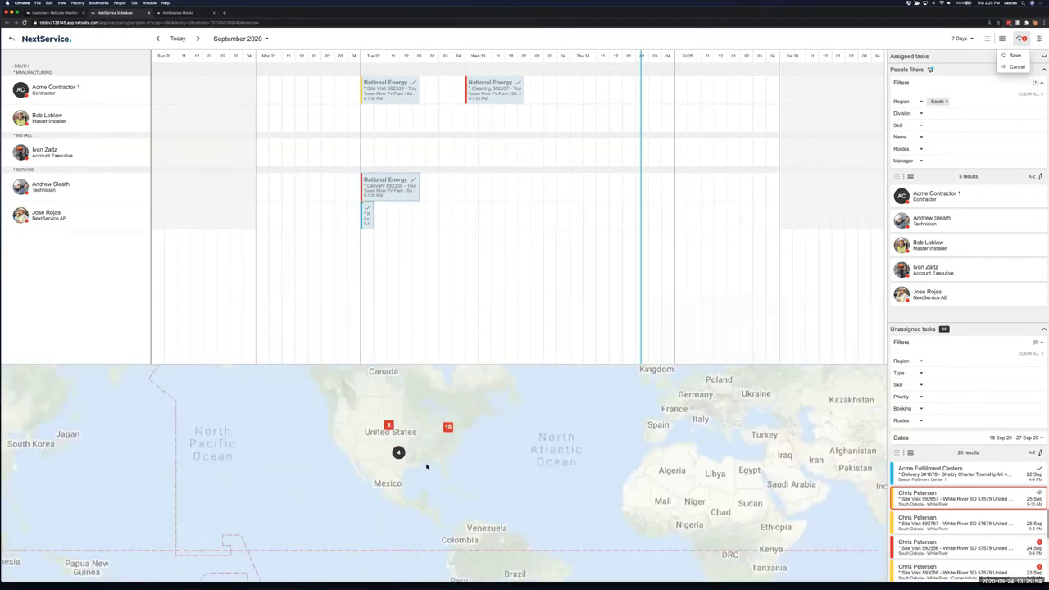
click(473, 486)
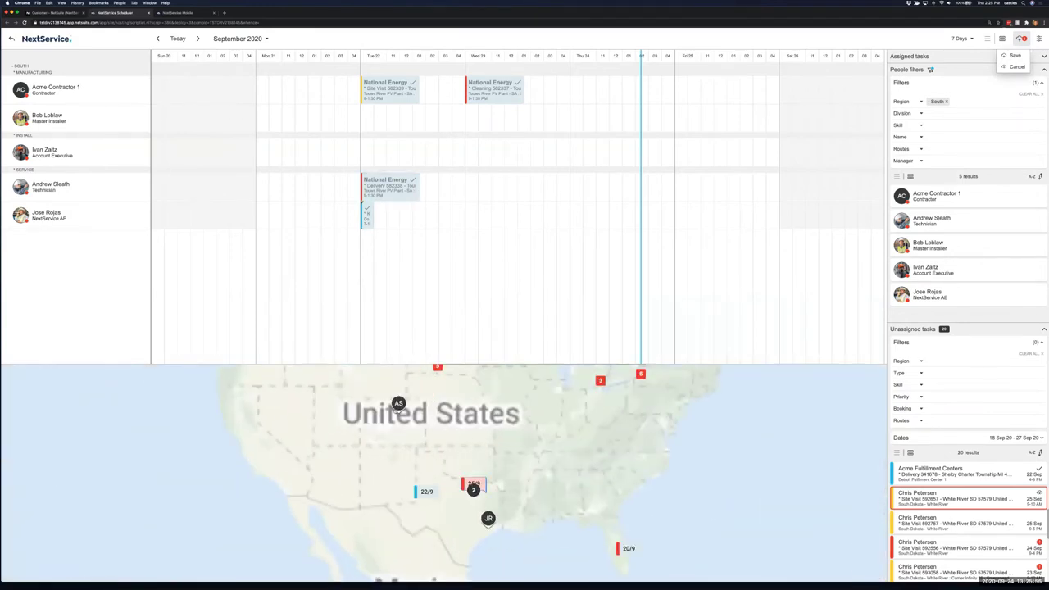
click(399, 404)
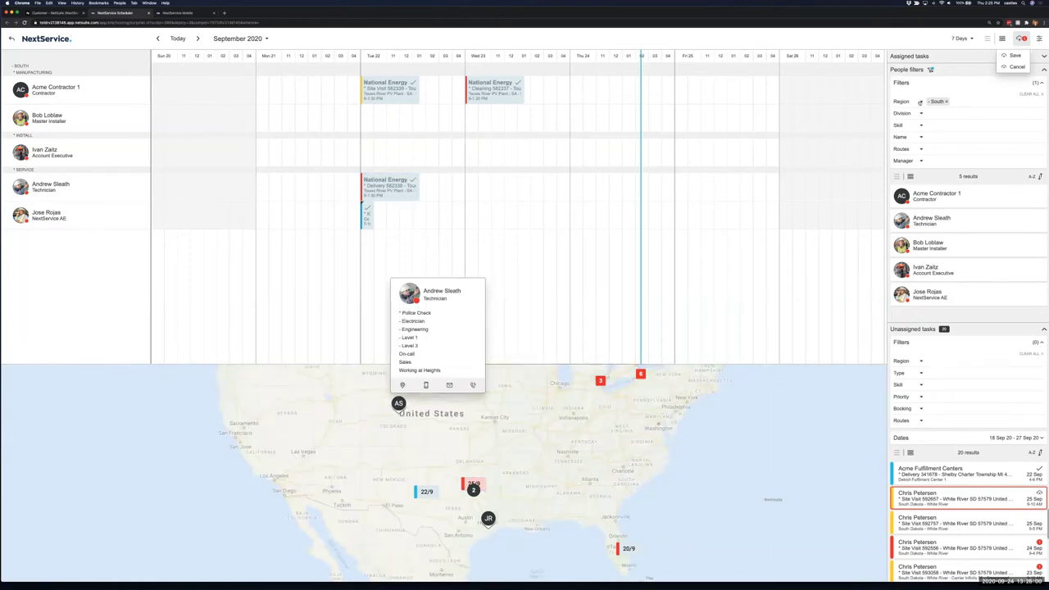
Step: Switch the people's region filter to South East and West, and return it to North
click(920, 102)
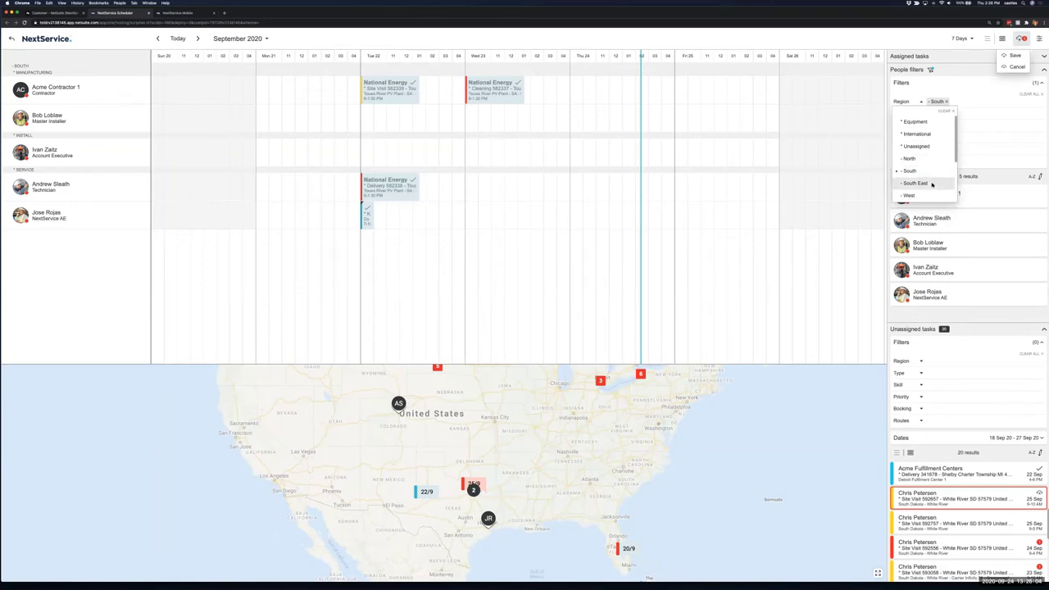
click(931, 183)
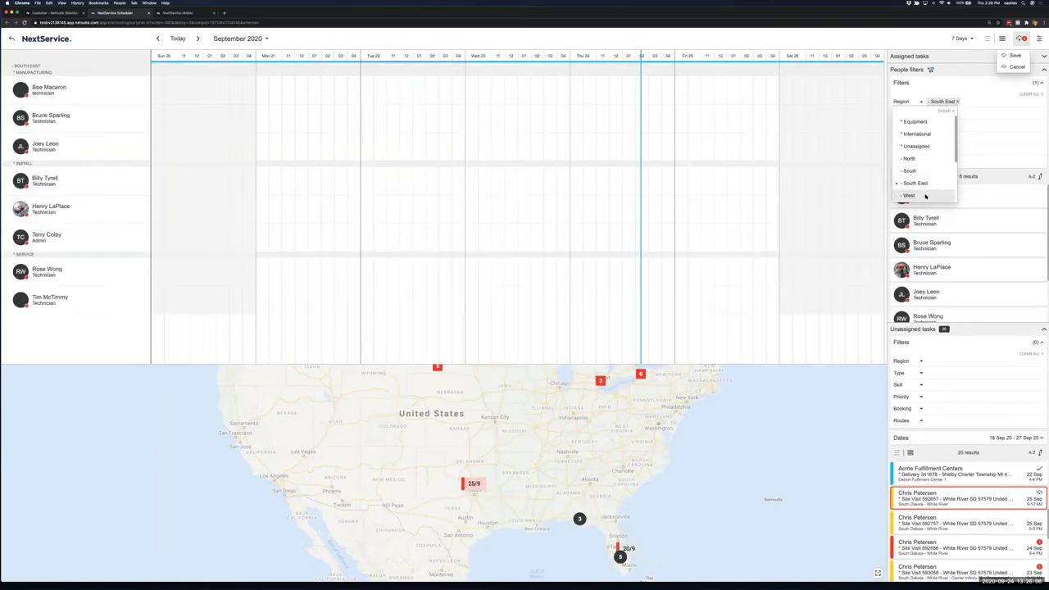
click(921, 195)
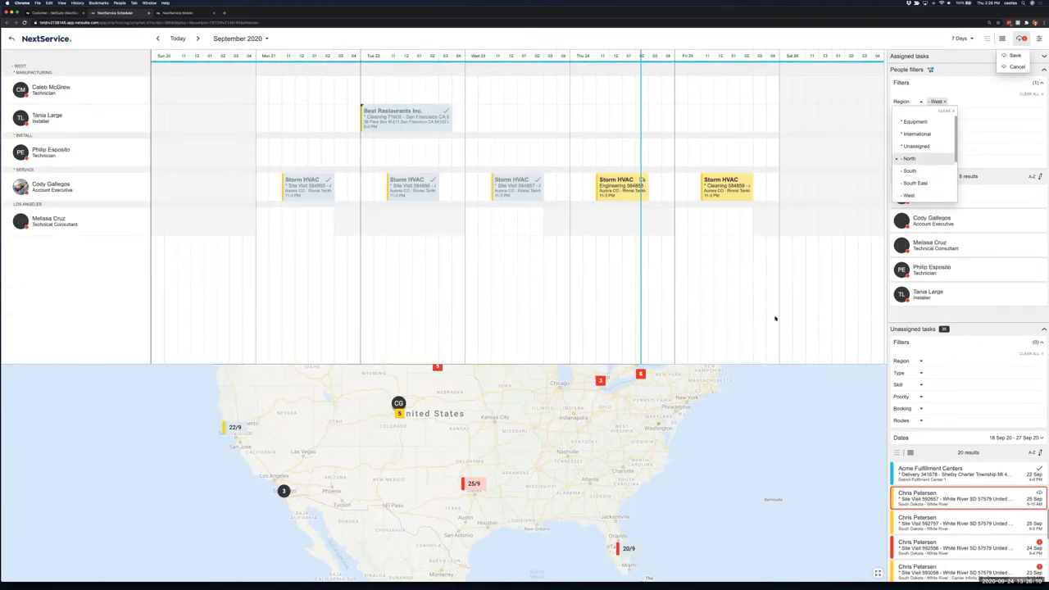
click(907, 159)
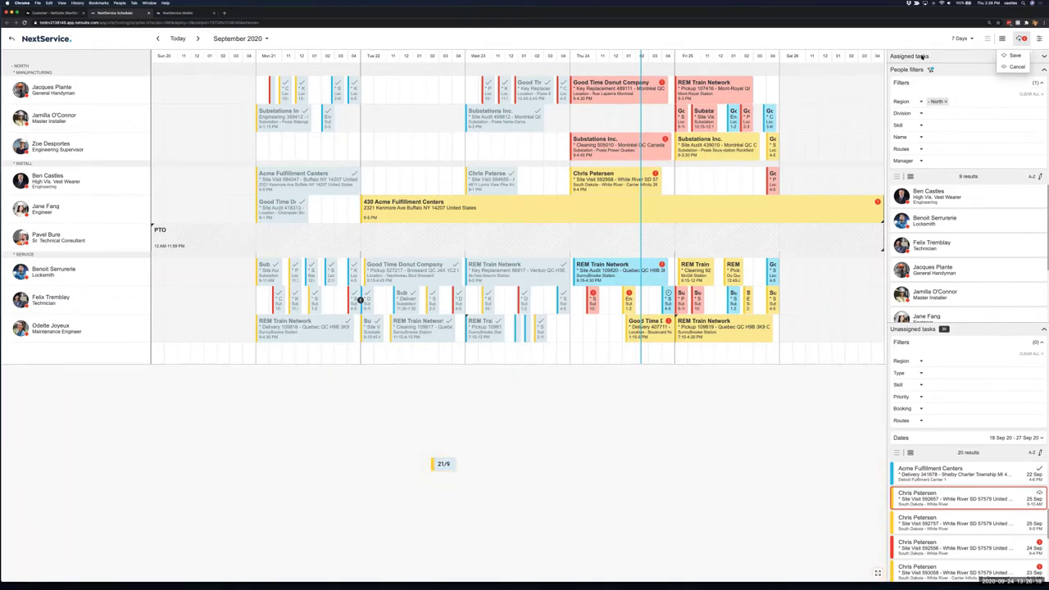
Step: Filter the assigned tasks by status Completed, In Progress and Not Started in turn, and clear the status filter
click(921, 56)
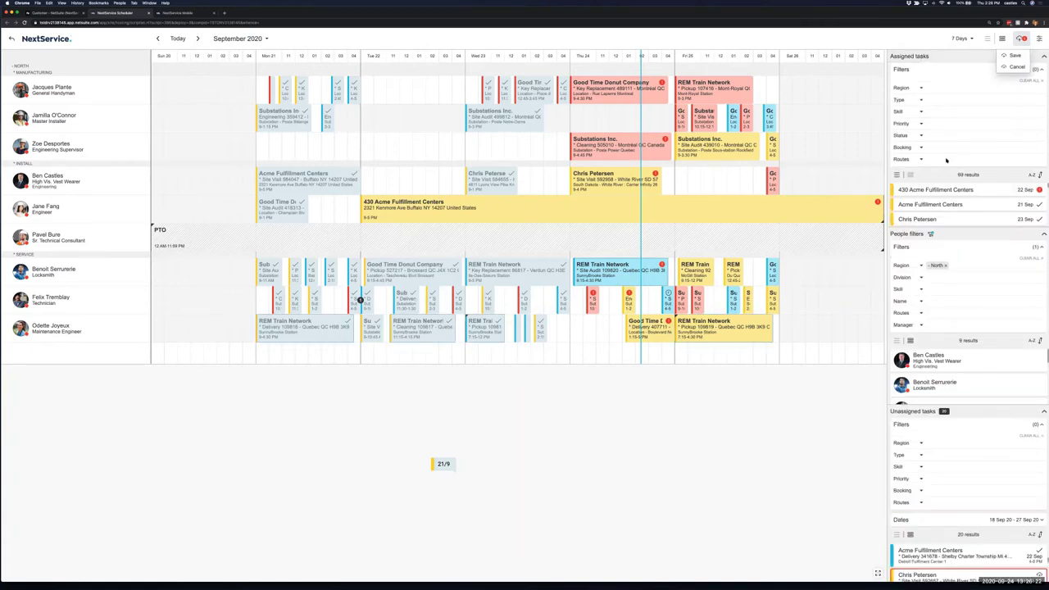
click(919, 137)
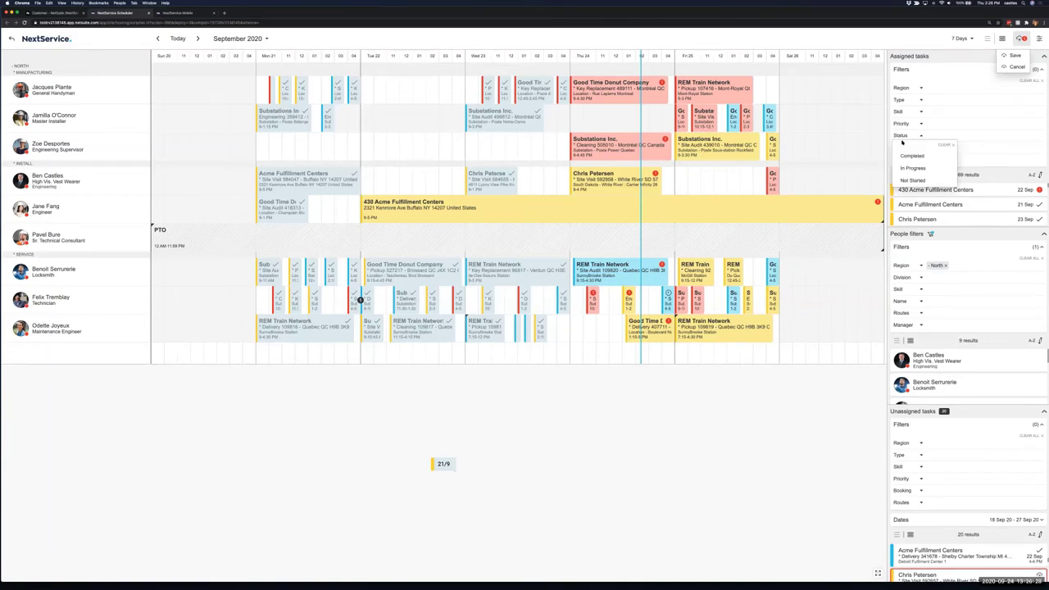
click(922, 155)
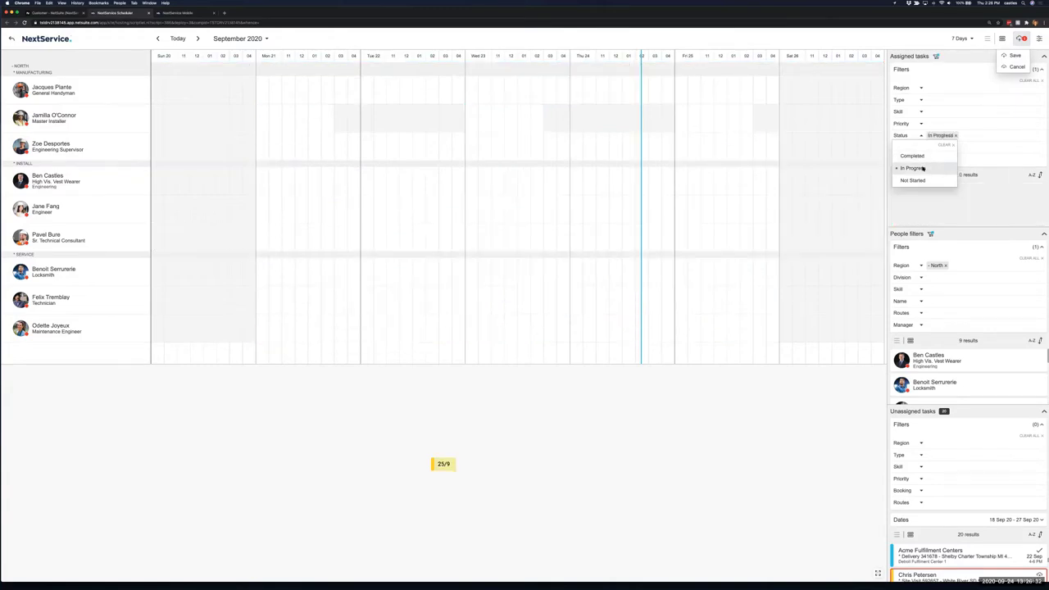
click(921, 180)
click(1009, 229)
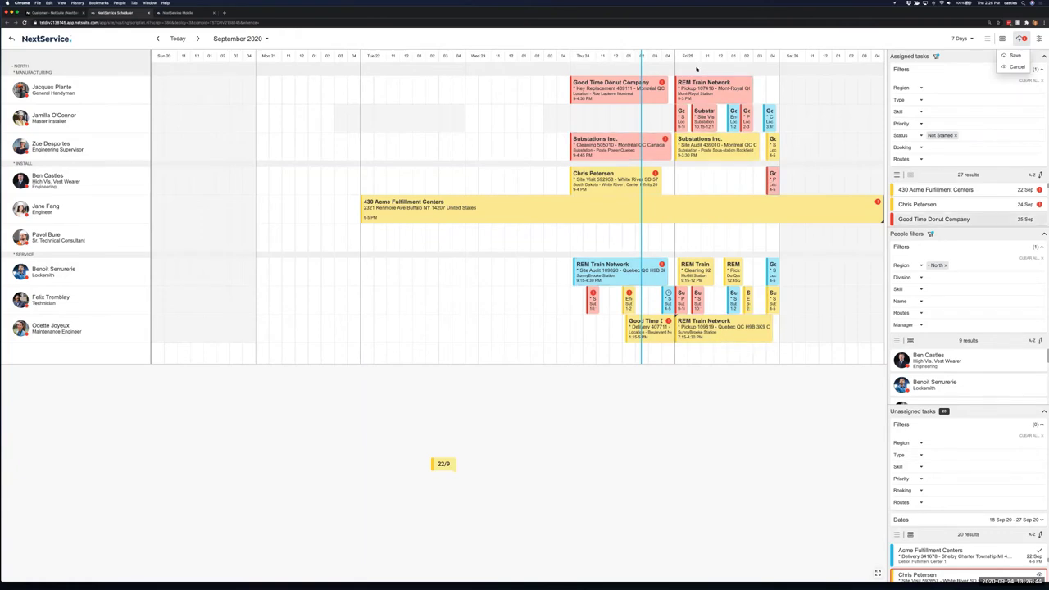
click(955, 136)
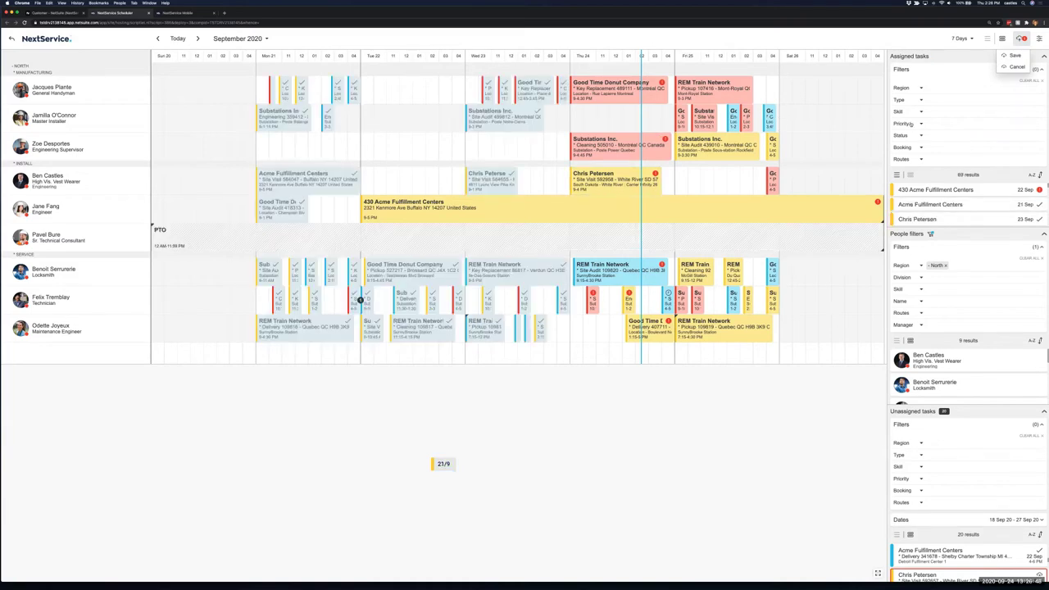
Step: Filter the assigned tasks by Low, Medium and High priority in turn, and clear the priority filter
click(910, 124)
click(912, 143)
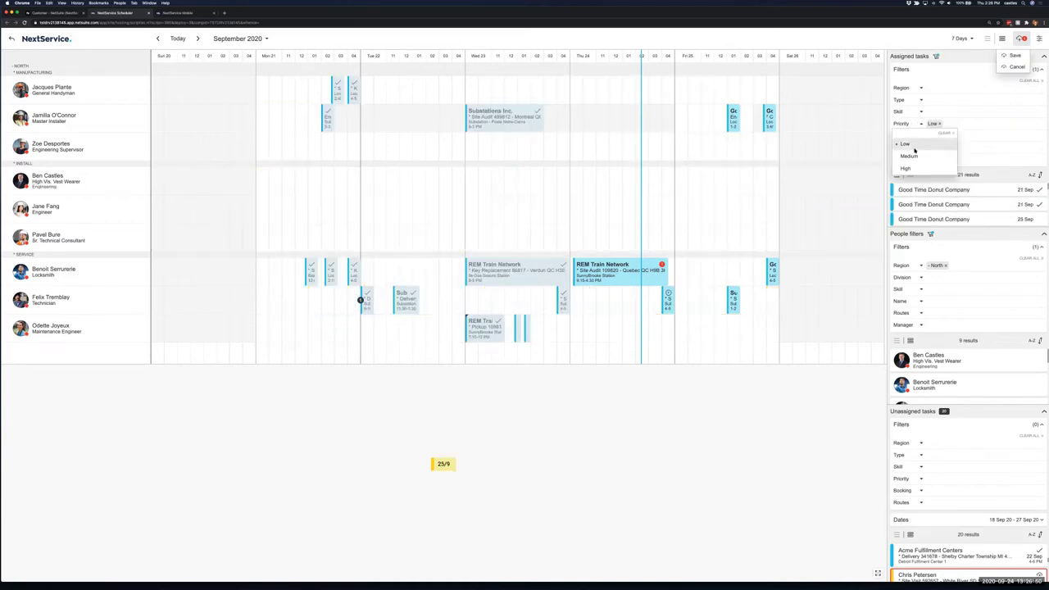
click(914, 156)
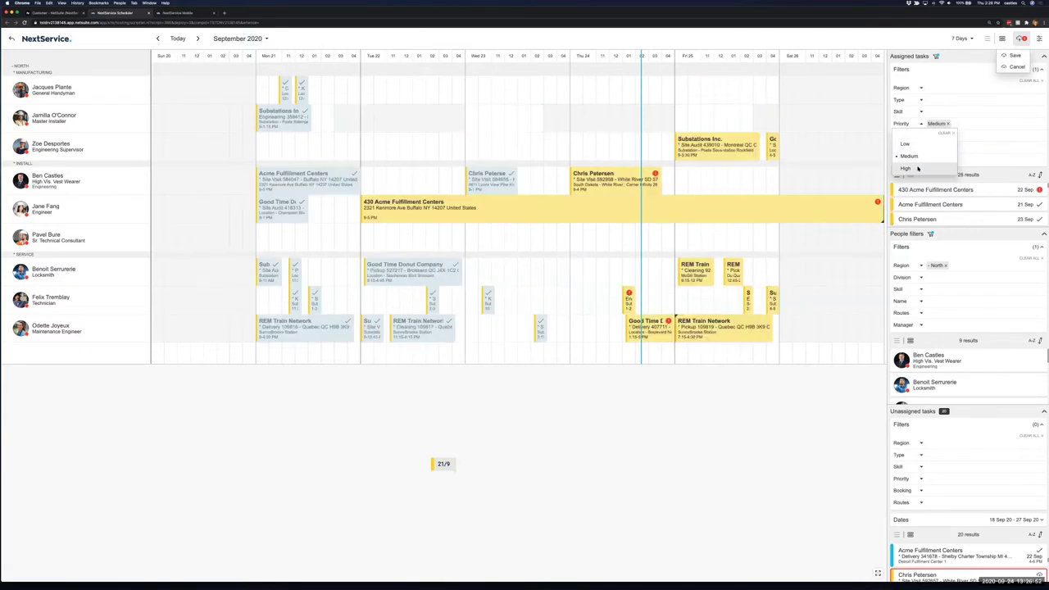
click(919, 168)
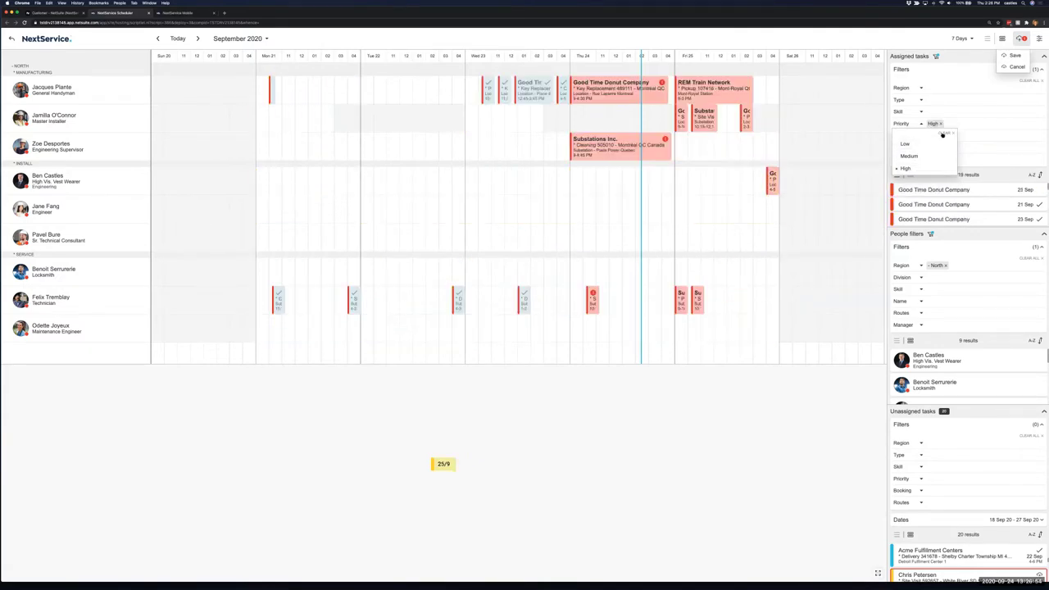
Step: Filter the assigned tasks by the Delivery type and switch the type filter to Site Visit
click(919, 100)
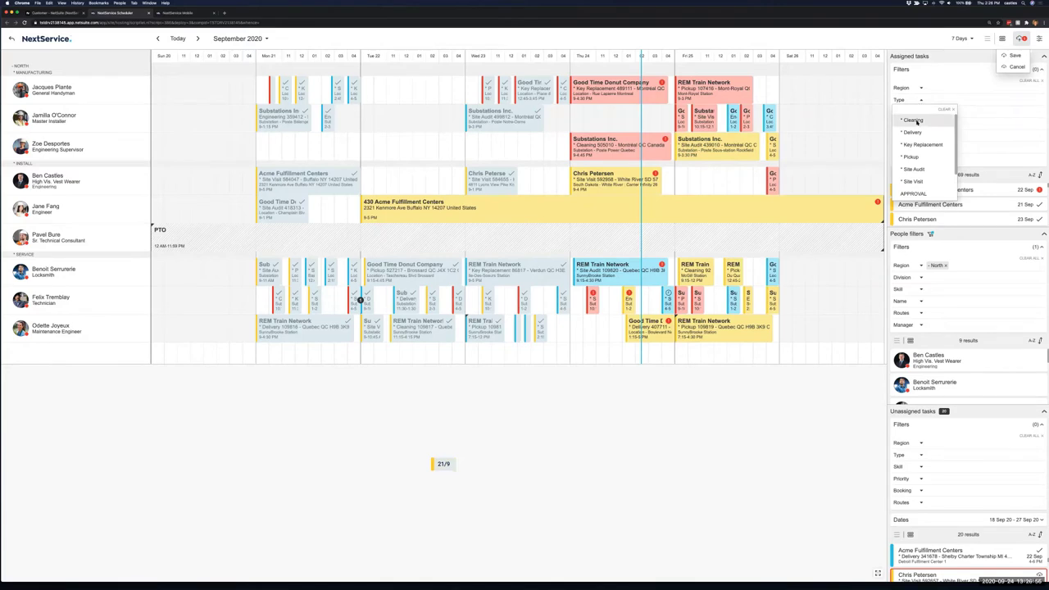
click(913, 132)
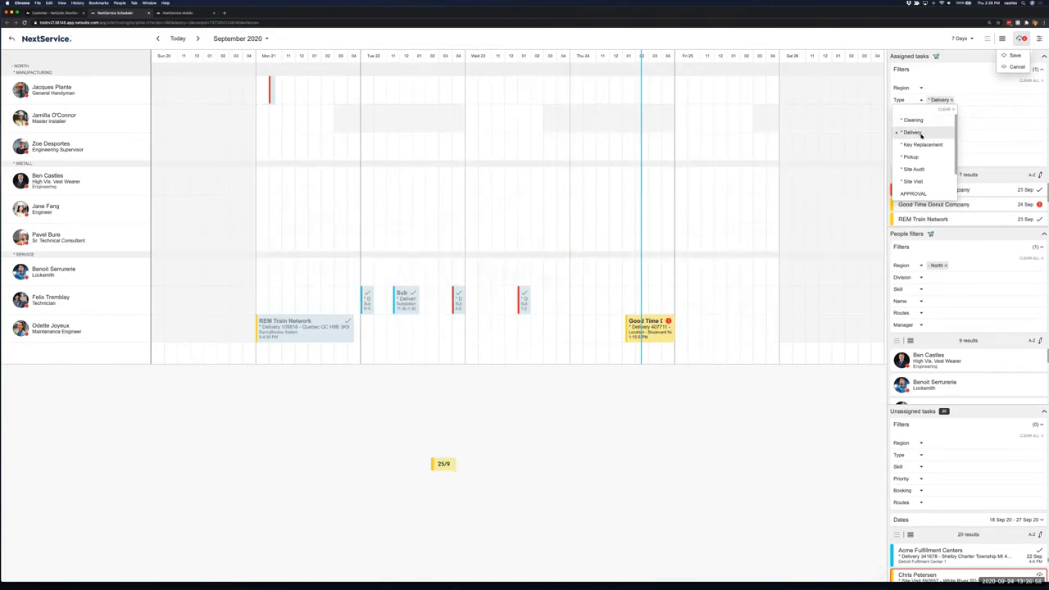
click(944, 179)
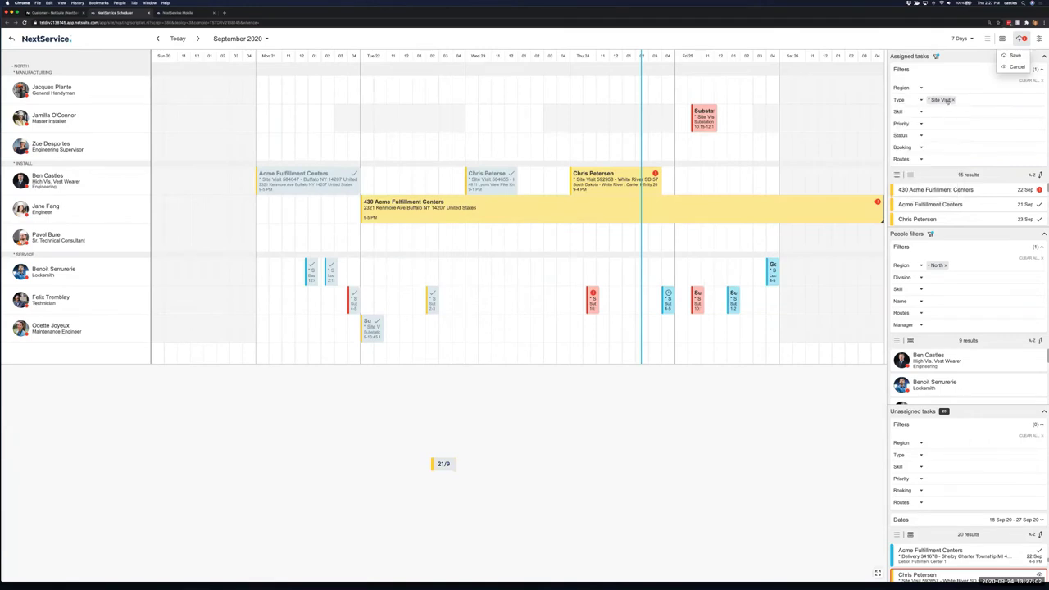
Step: Remove the Site Visit type filter from the assigned tasks and switch the schedule range to 1 day
click(953, 99)
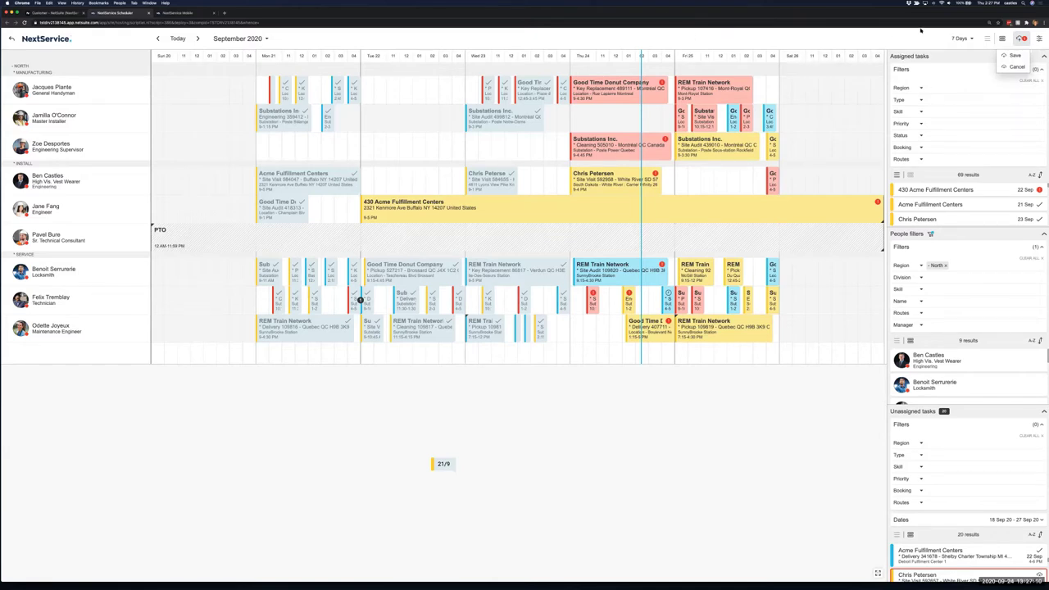
click(961, 38)
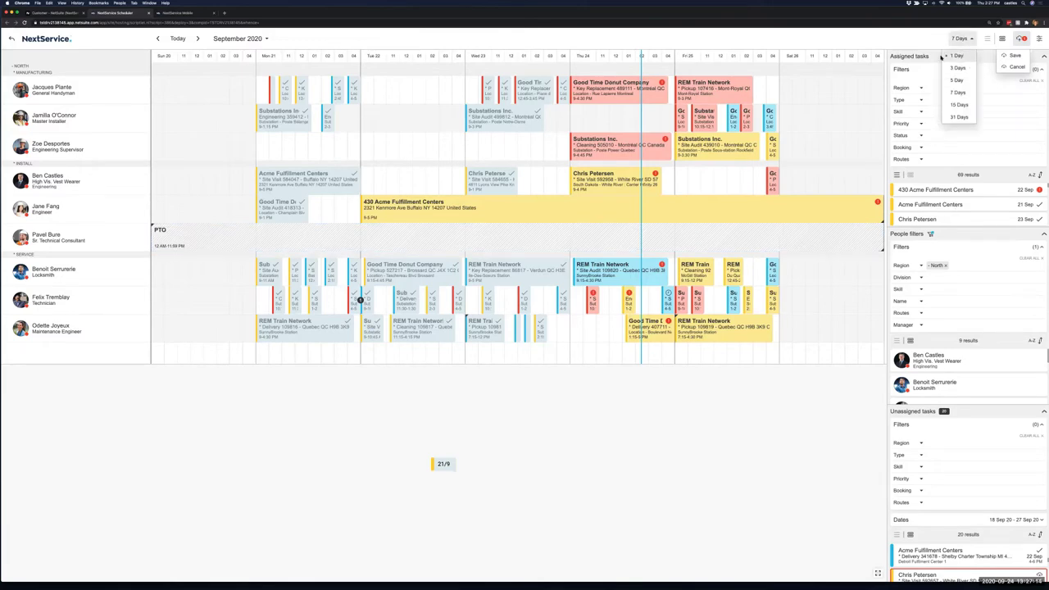
click(947, 56)
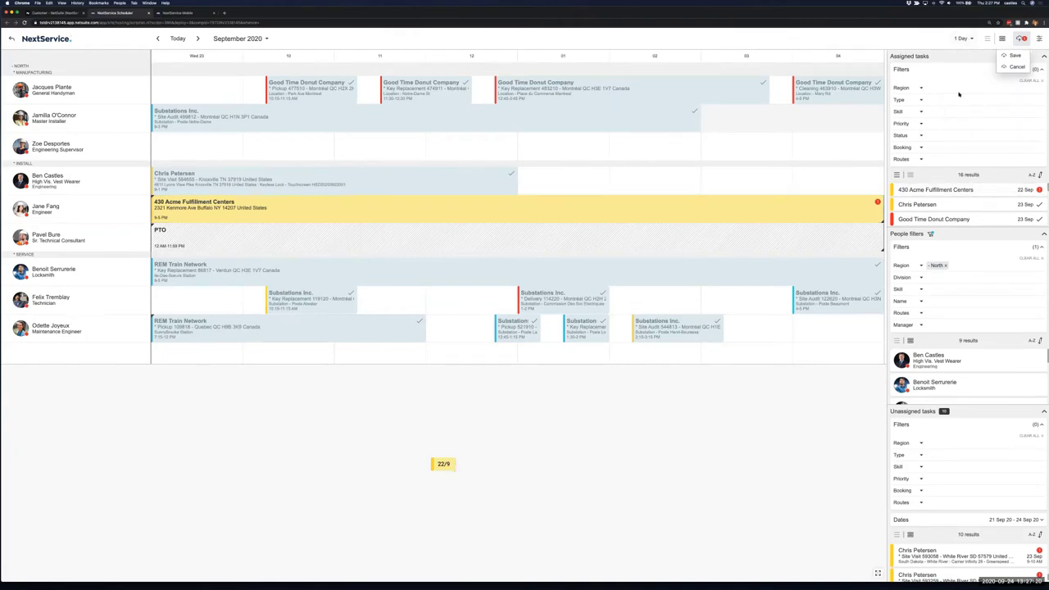
Step: Switch the schedule range to 15 days and then 5 days, and shift the timeline to start on Wed 23 September
click(961, 38)
click(959, 104)
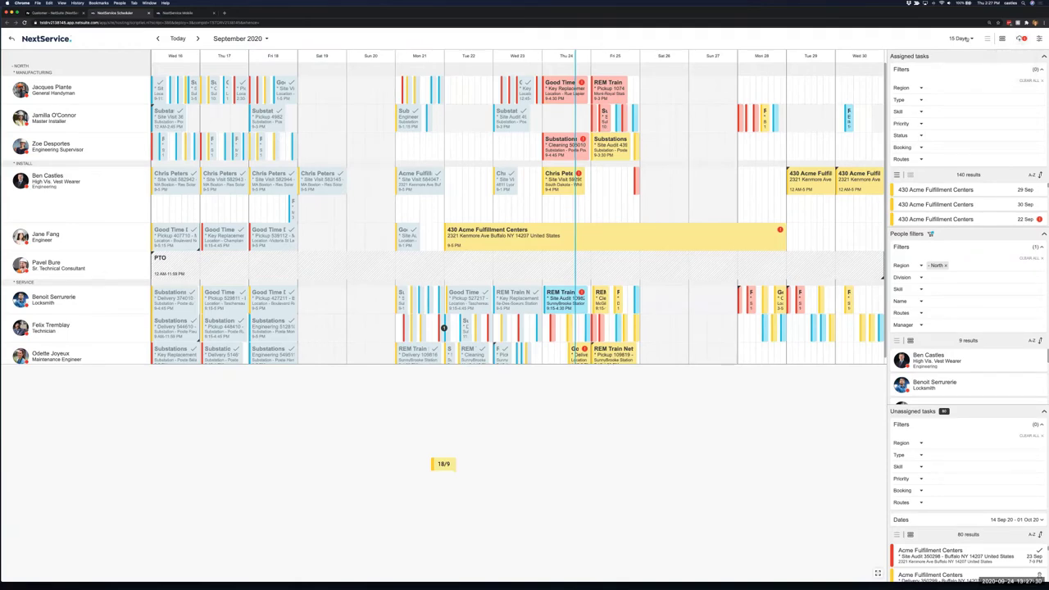
click(959, 38)
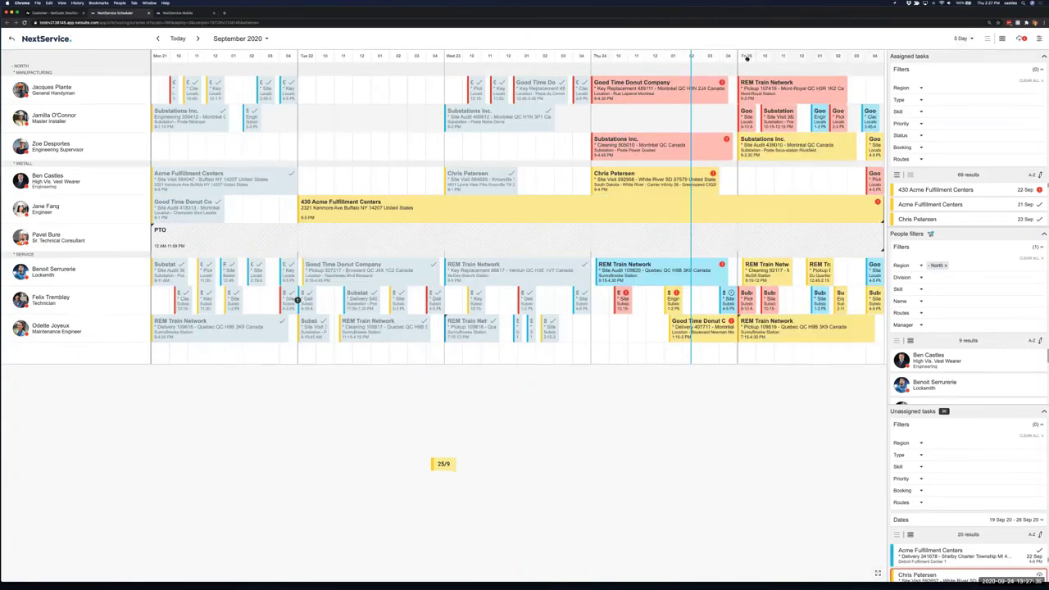
drag(747, 59, 453, 66)
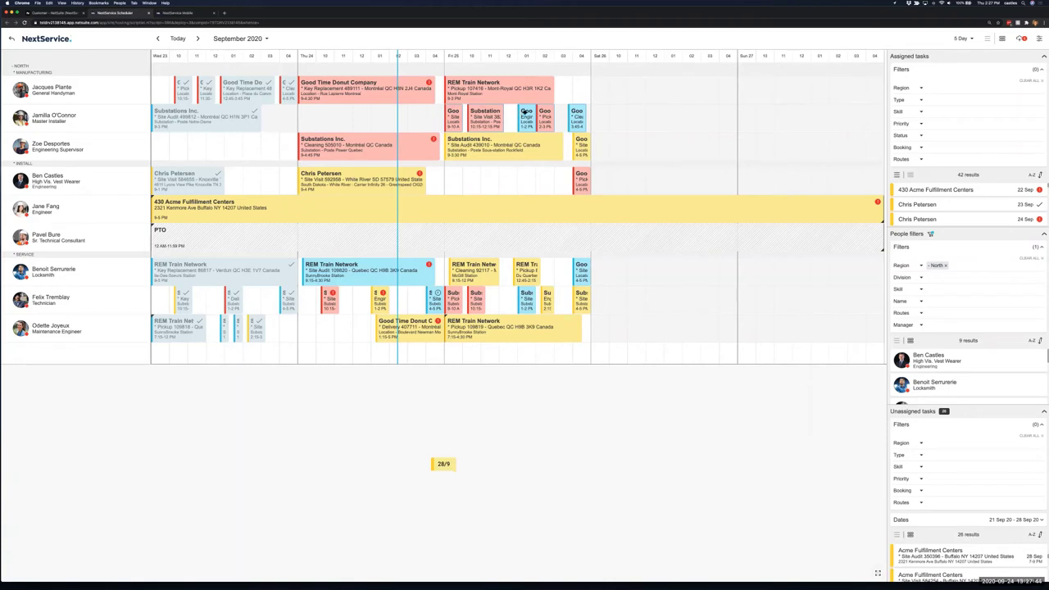
Step: Reassign the Master Installer's Friday tasks to the first Install engineer, and move them back to the Master Installer on Sat 26
drag(525, 115, 525, 200)
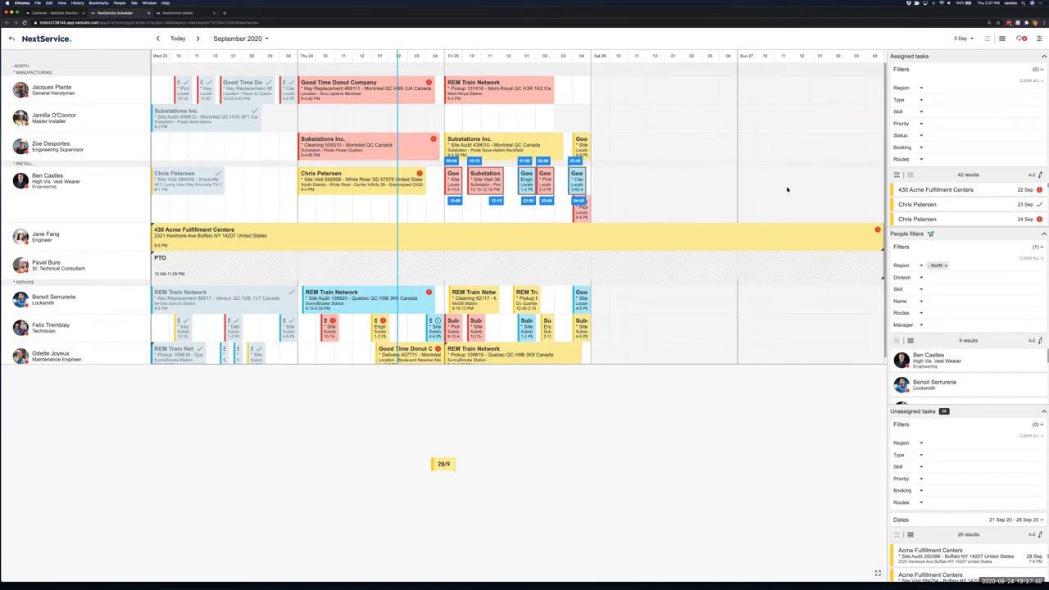
drag(803, 187, 687, 116)
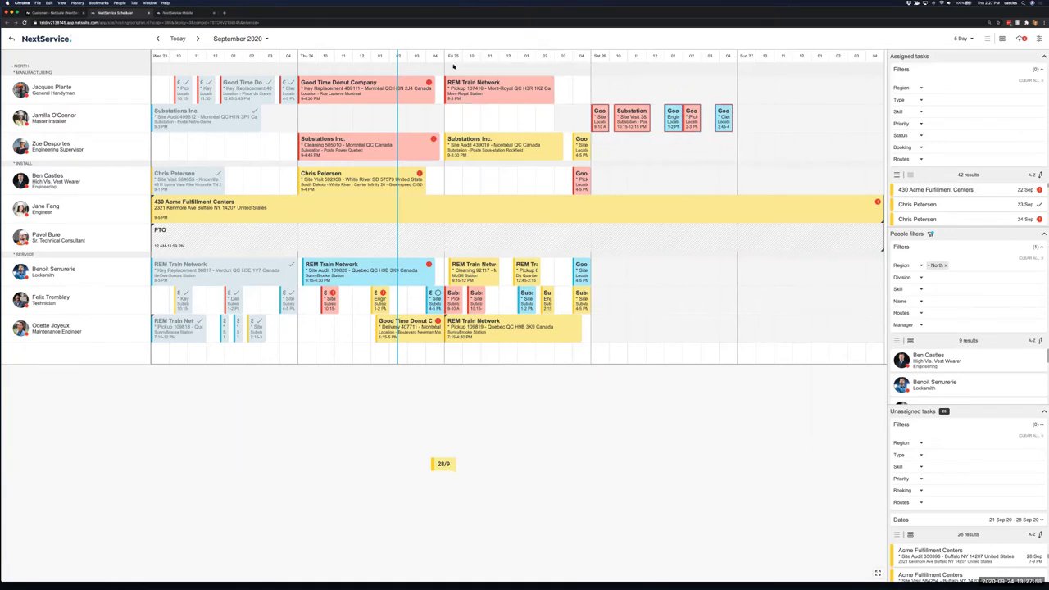
Step: Select the tasks across all people from Friday onward, move them together to Sunday and back to Saturday, and cancel all pending schedule changes
drag(458, 83, 598, 395)
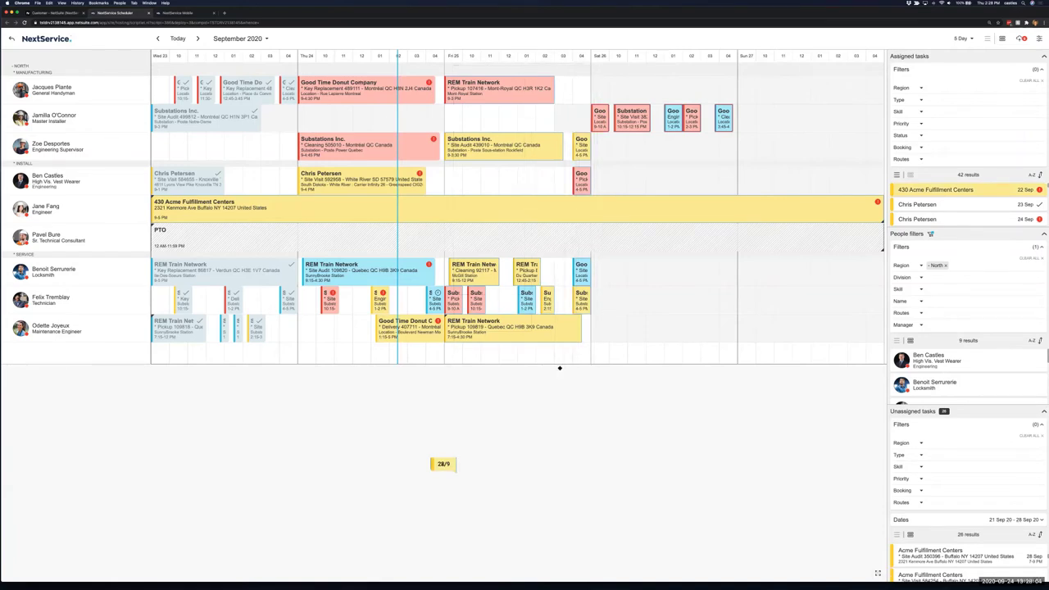
drag(492, 270, 724, 247)
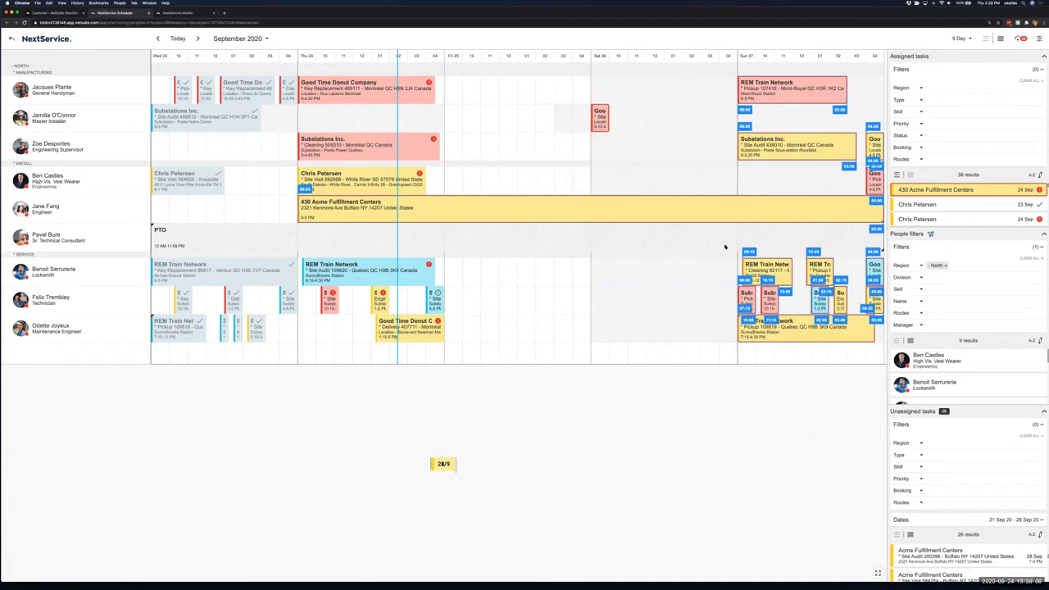
key(Left)
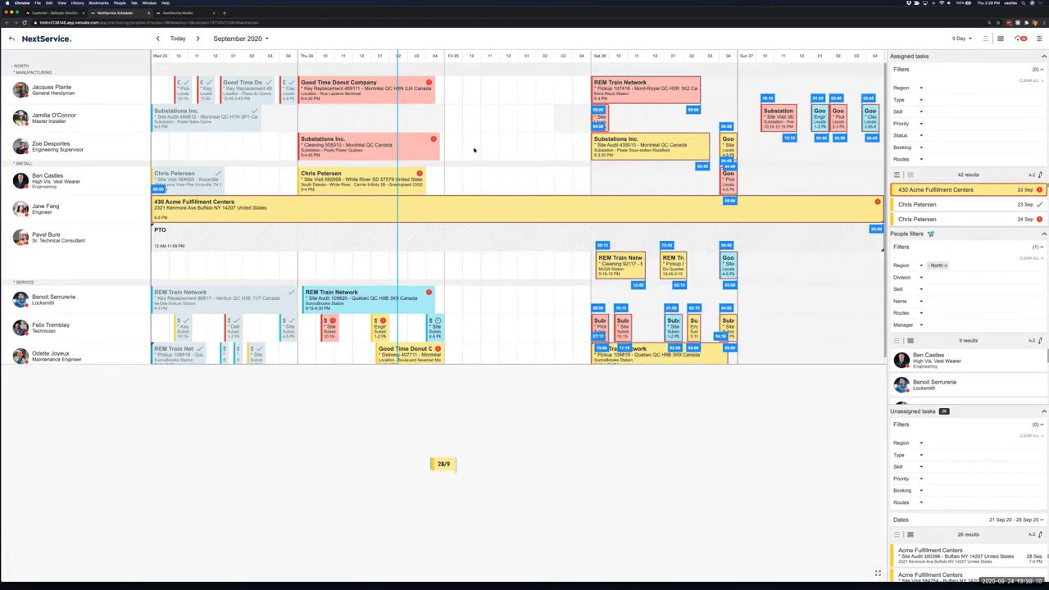
key(Escape)
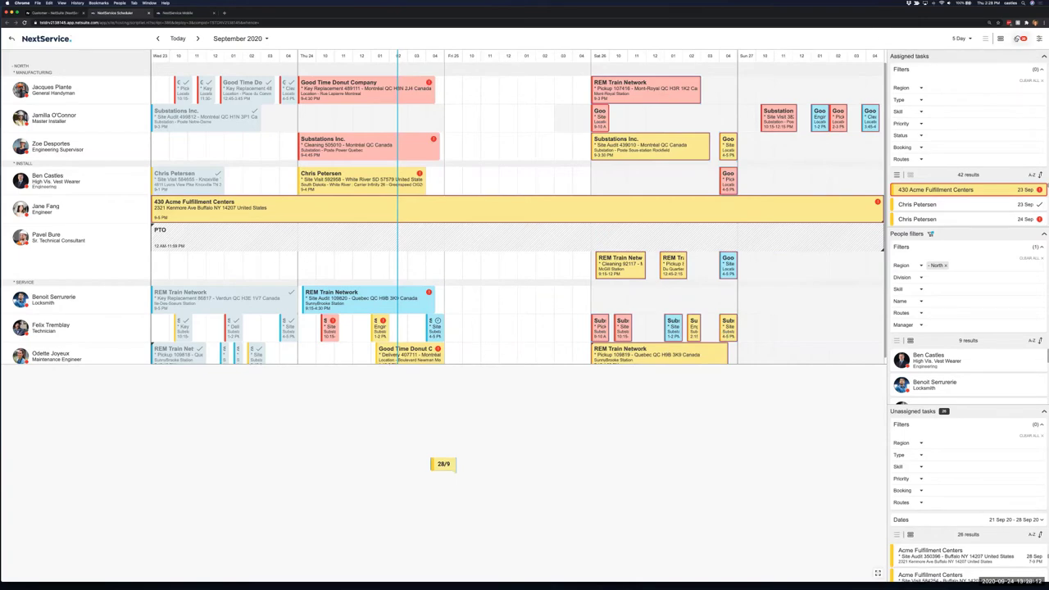
click(1018, 39)
click(1016, 67)
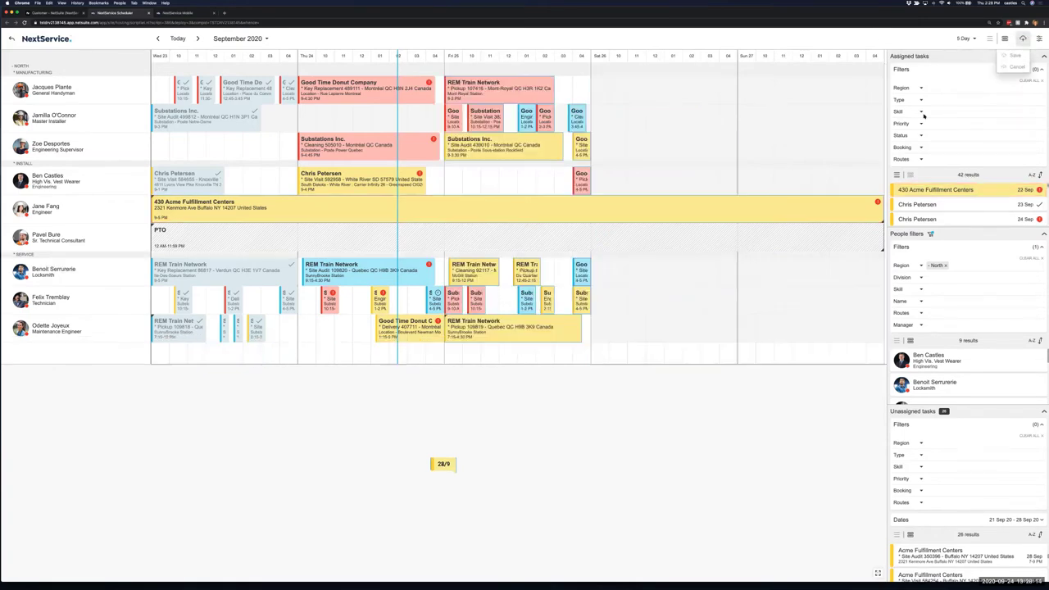
Step: Review the details of the Thu 24 September warranty site visit and the skills profile of its assigned engineer
click(332, 186)
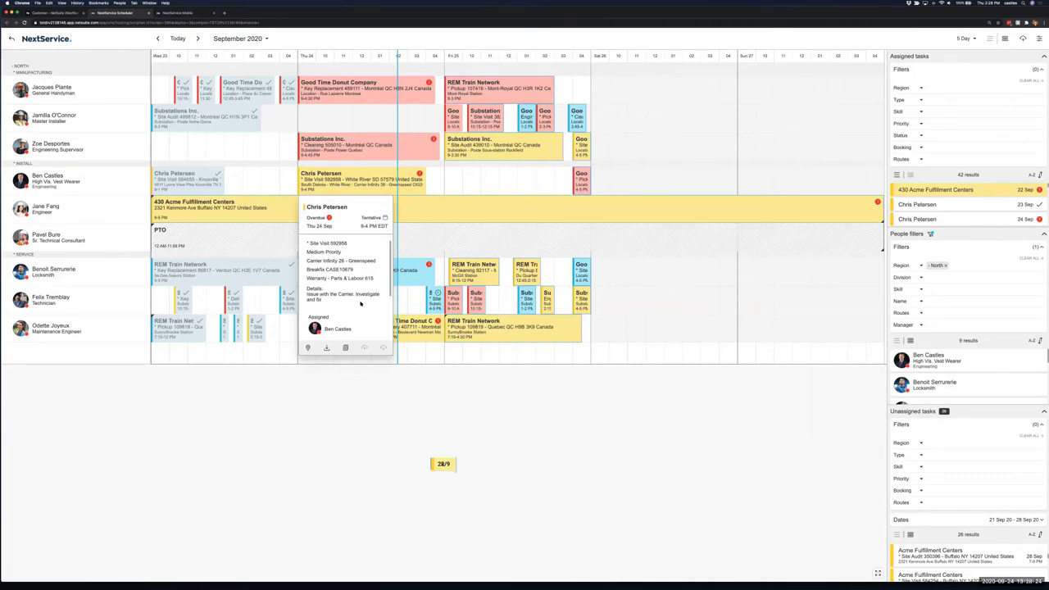
scroll(359, 306, down, 1)
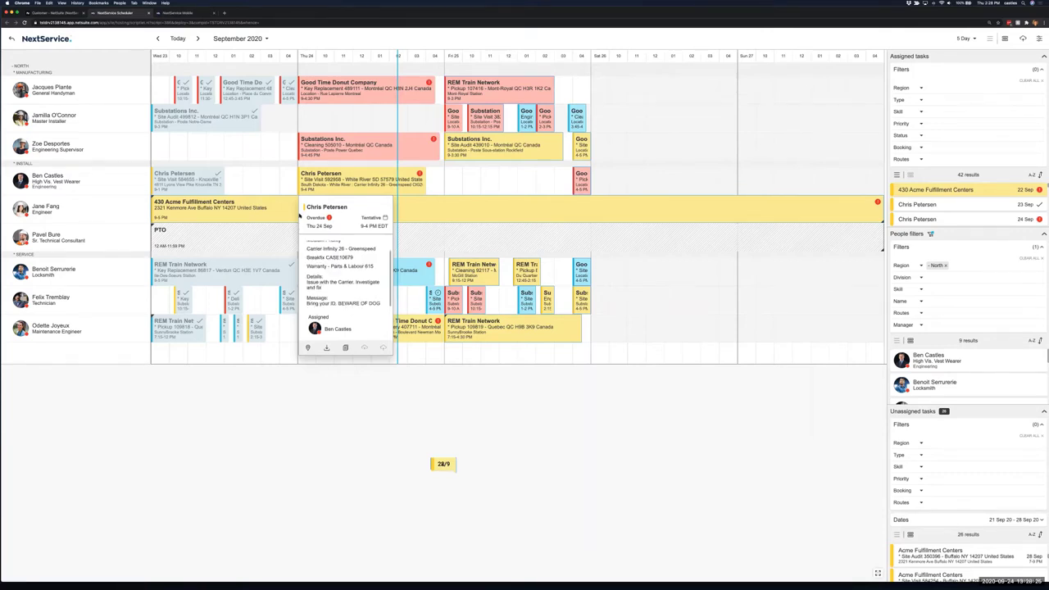
click(68, 181)
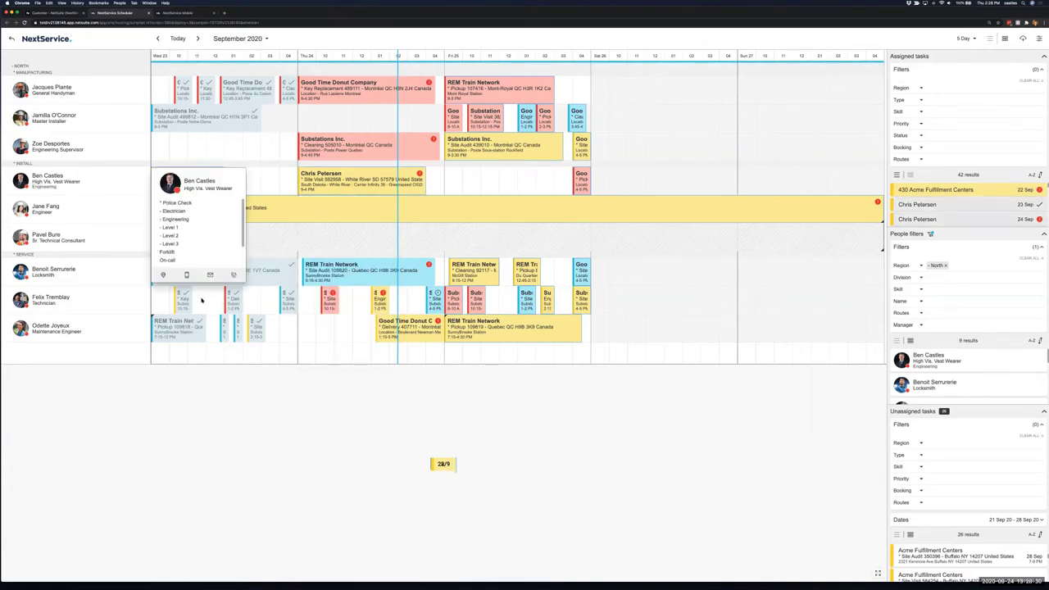
mouse_move(186, 276)
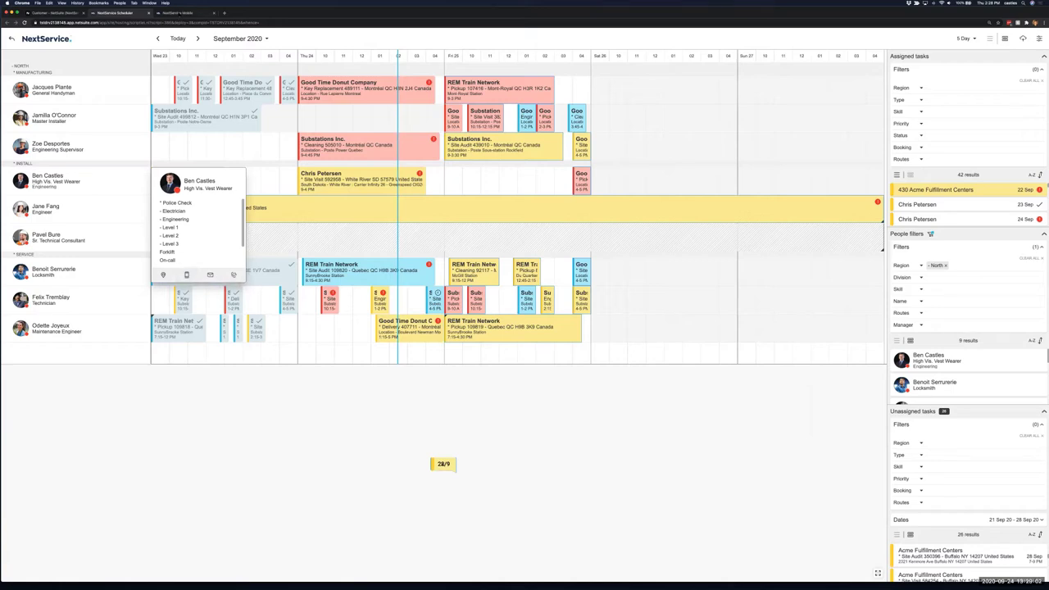
Step: Switch to NextService Mobile, return to the technician's task list, and look through the scheduled tasks
click(180, 13)
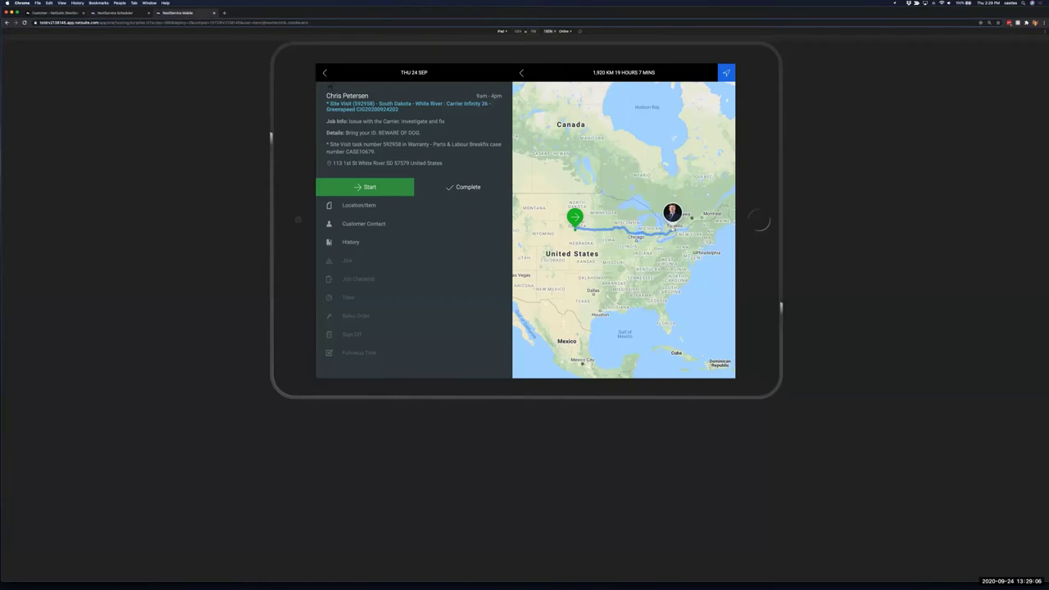
click(326, 73)
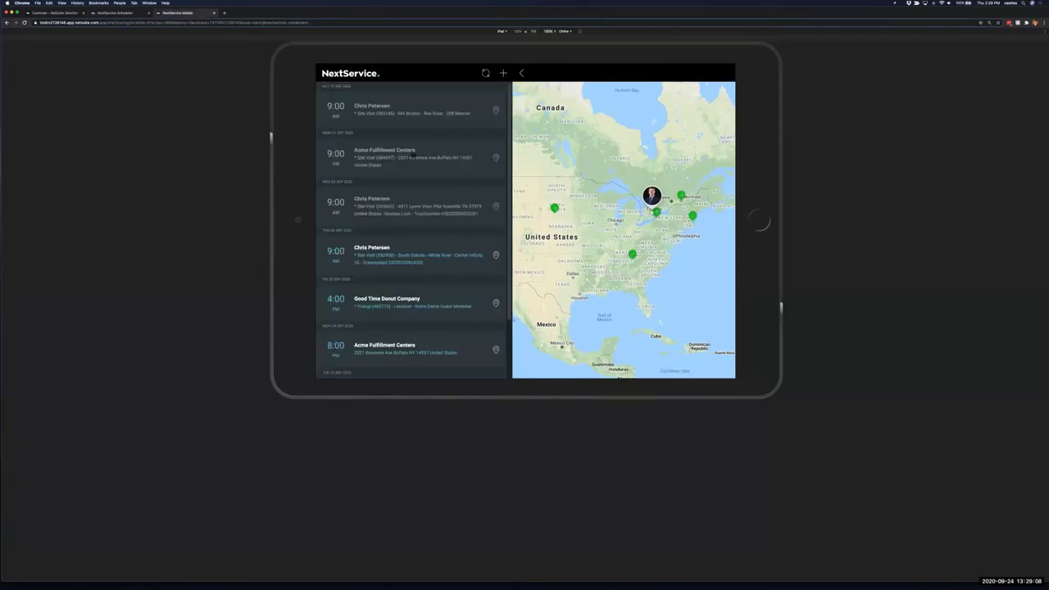
scroll(414, 197, down, 3)
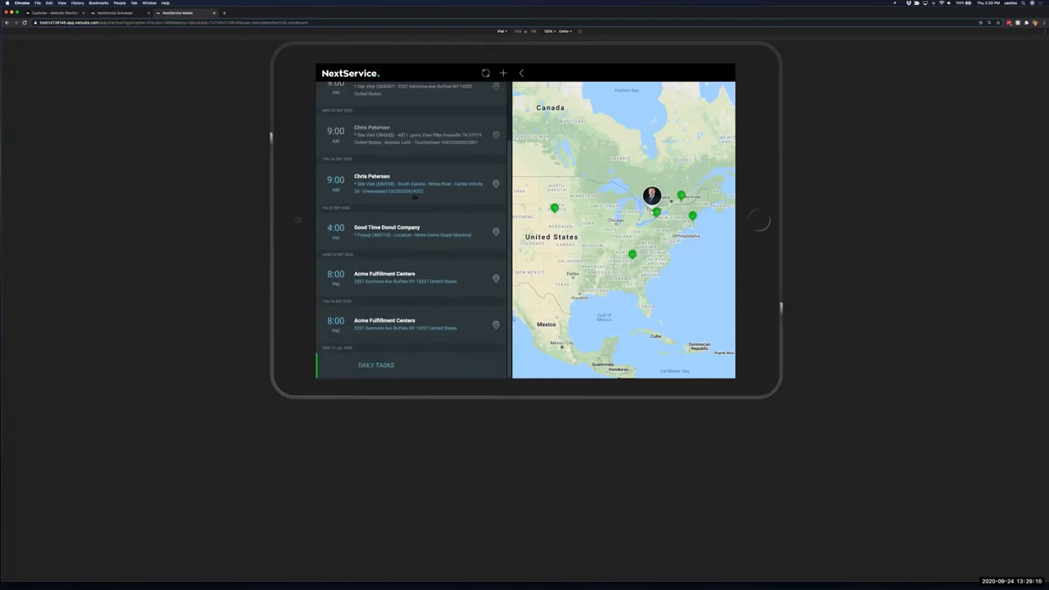
scroll(432, 238, up, 3)
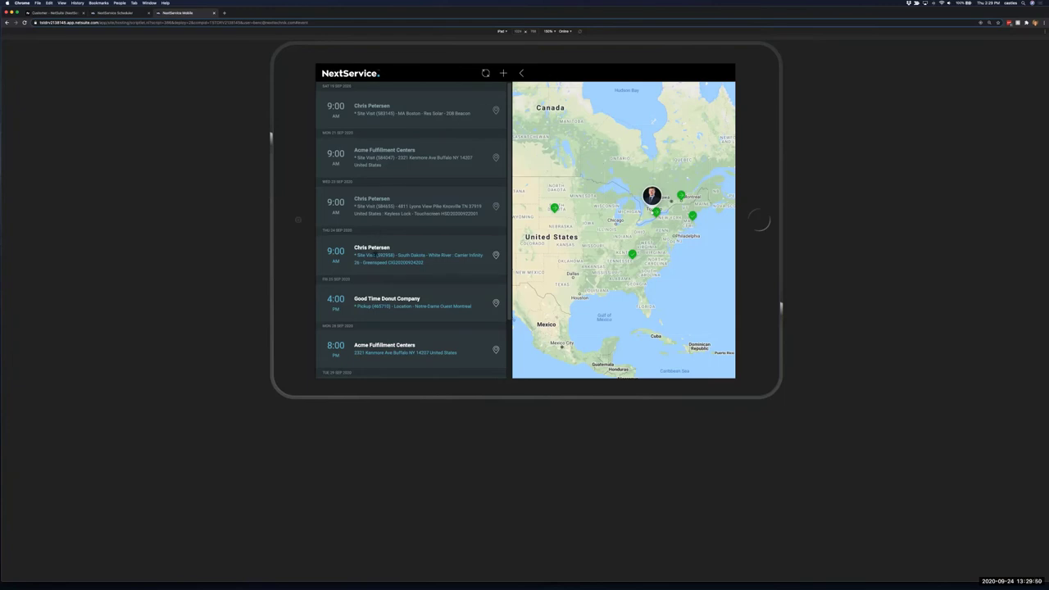
Step: Open the Thu 24 September 9:00 AM site visit for the Carrier Infinity 26 and start the task
click(392, 254)
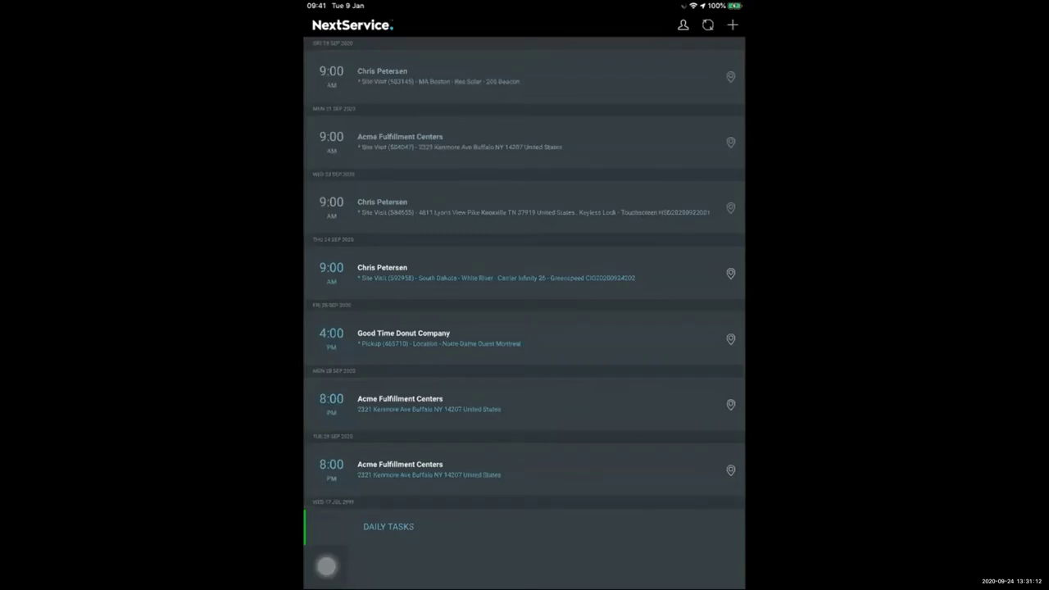
scroll(524, 313, down, 1)
click(524, 273)
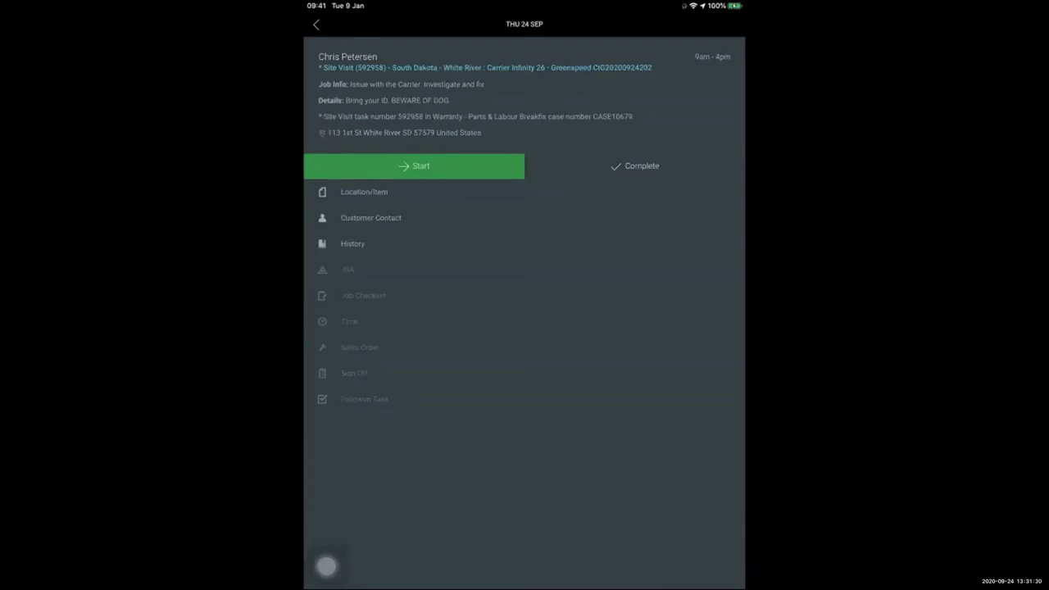
click(414, 165)
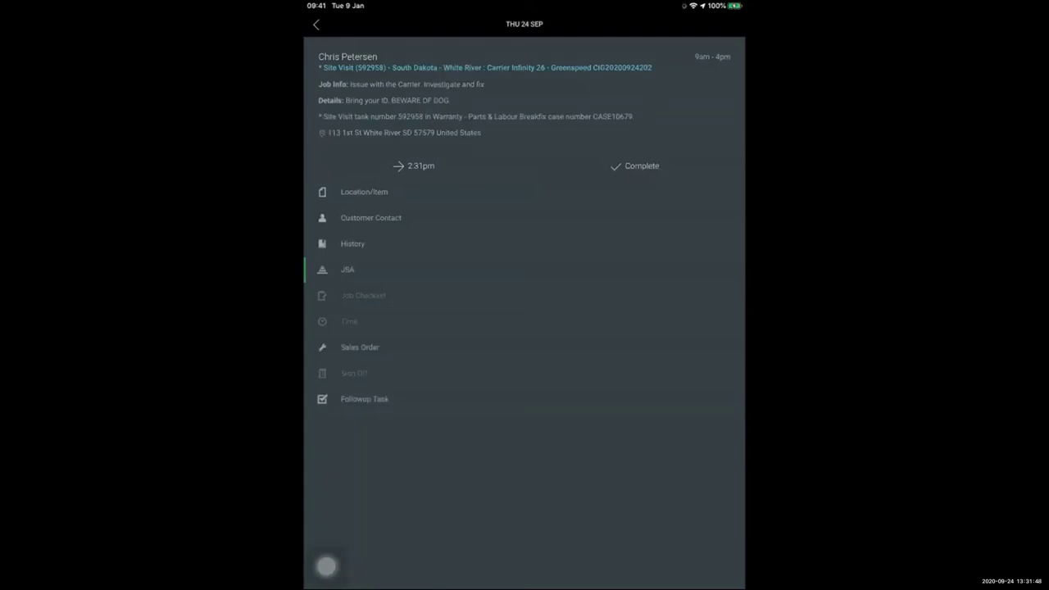
Step: Open the task's Location/Item record and review the asset information, site location and internal note
scroll(327, 566, down, 2)
click(364, 191)
scroll(329, 565, down, 1)
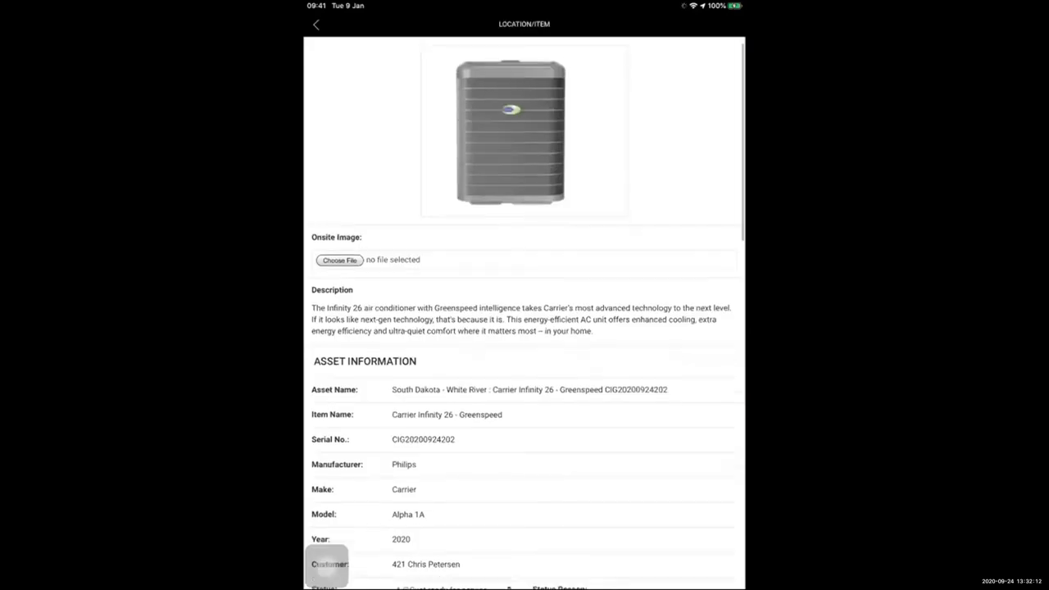
scroll(329, 566, down, 2)
scroll(329, 566, up, 3)
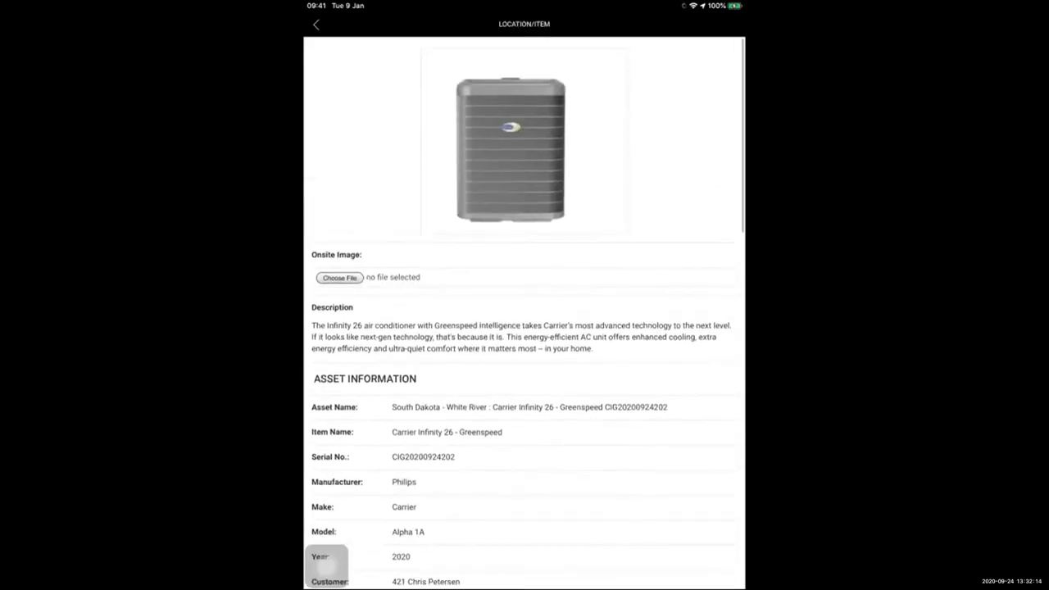
scroll(329, 564, down, 5)
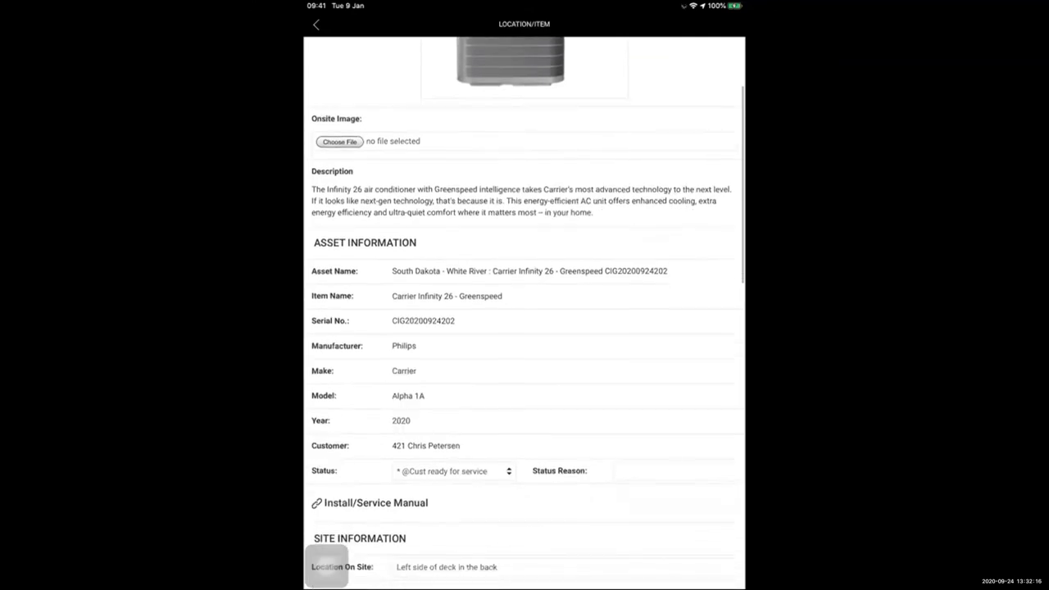
scroll(326, 565, down, 3)
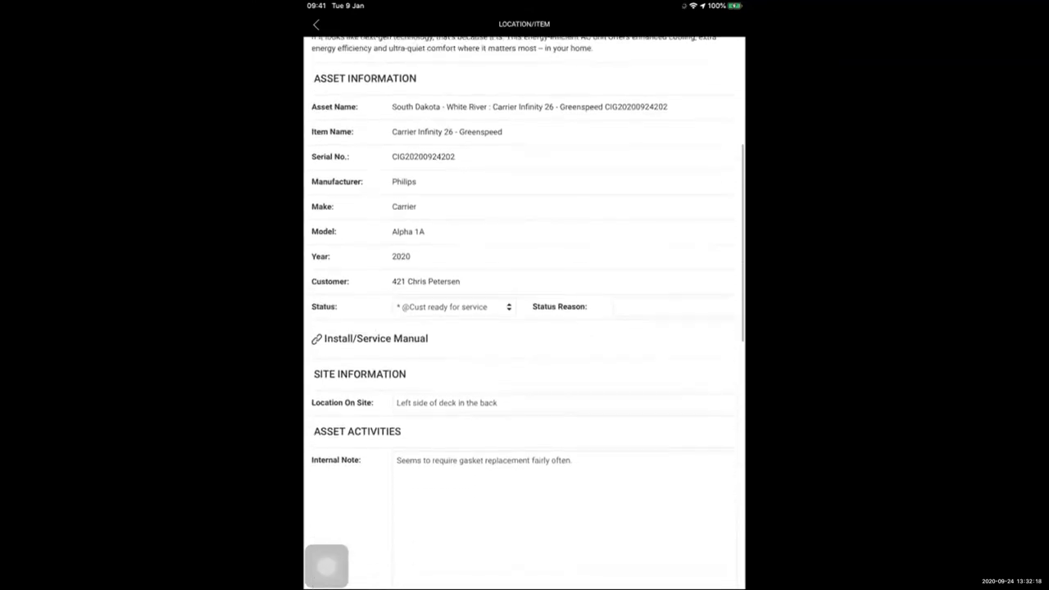
scroll(326, 566, down, 2)
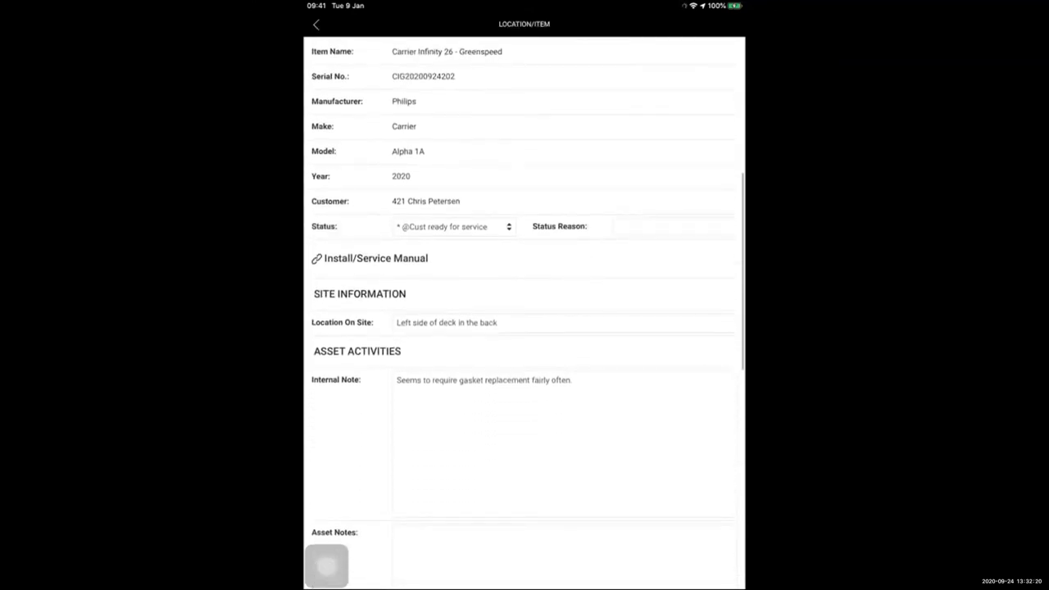
Step: Open the asset's Install/Service Manual, look through its pages, and return to the Location/Item record
click(376, 258)
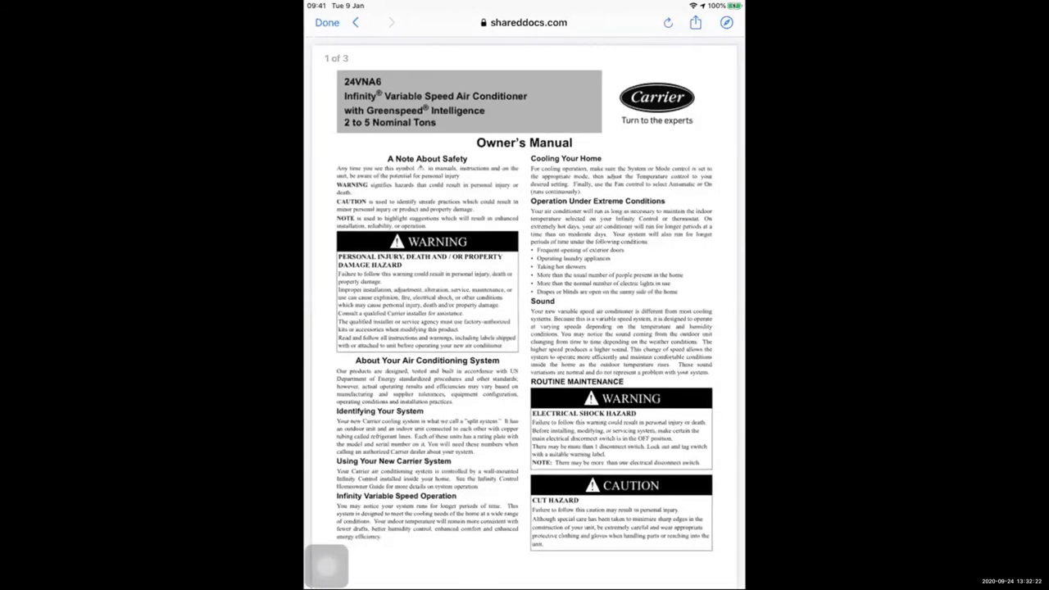
scroll(326, 566, down, 15)
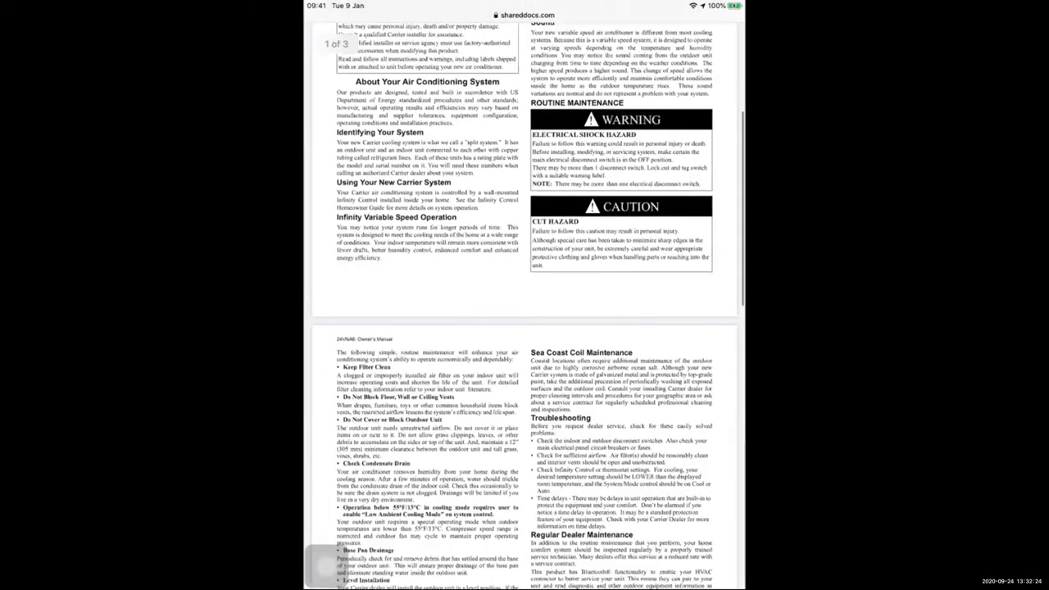
scroll(326, 566, up, 10)
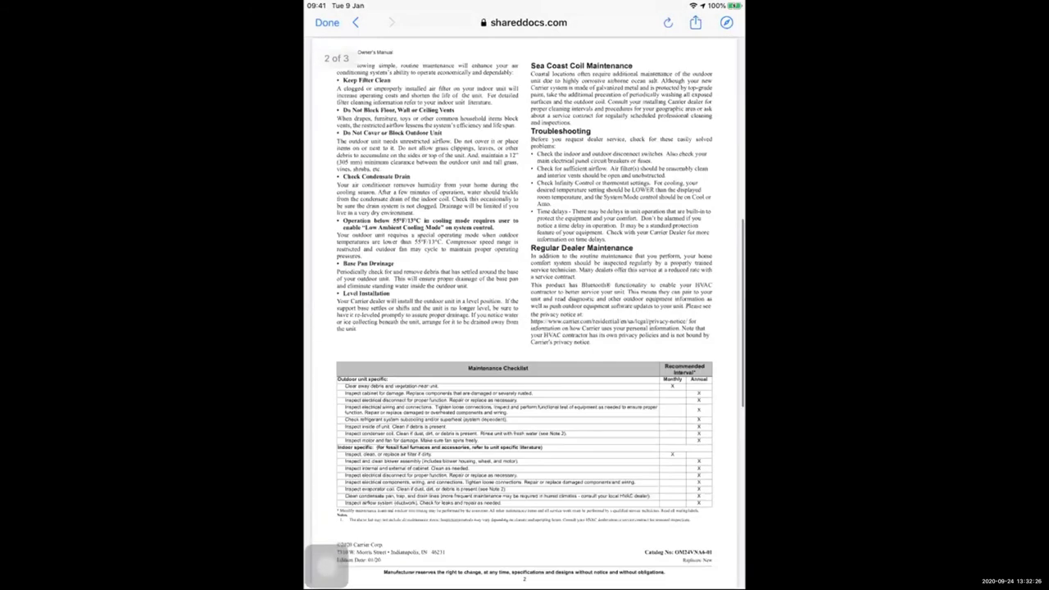
scroll(524, 328, up, 3)
click(327, 22)
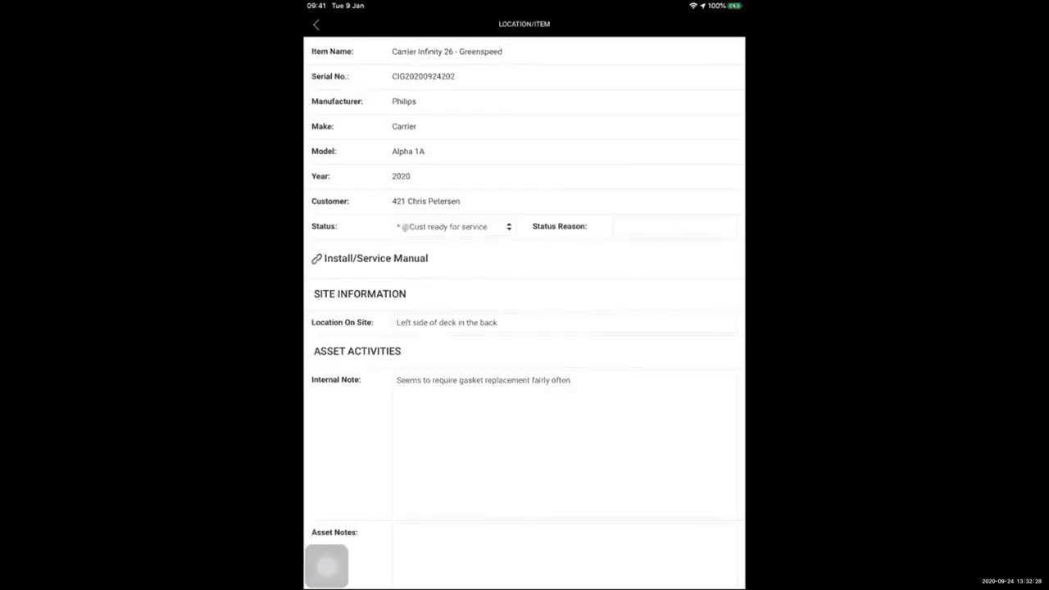
Step: Review the asset's internal note, asset notes and map location, glance at the JSA form, and return to the task
scroll(524, 328, down, 2)
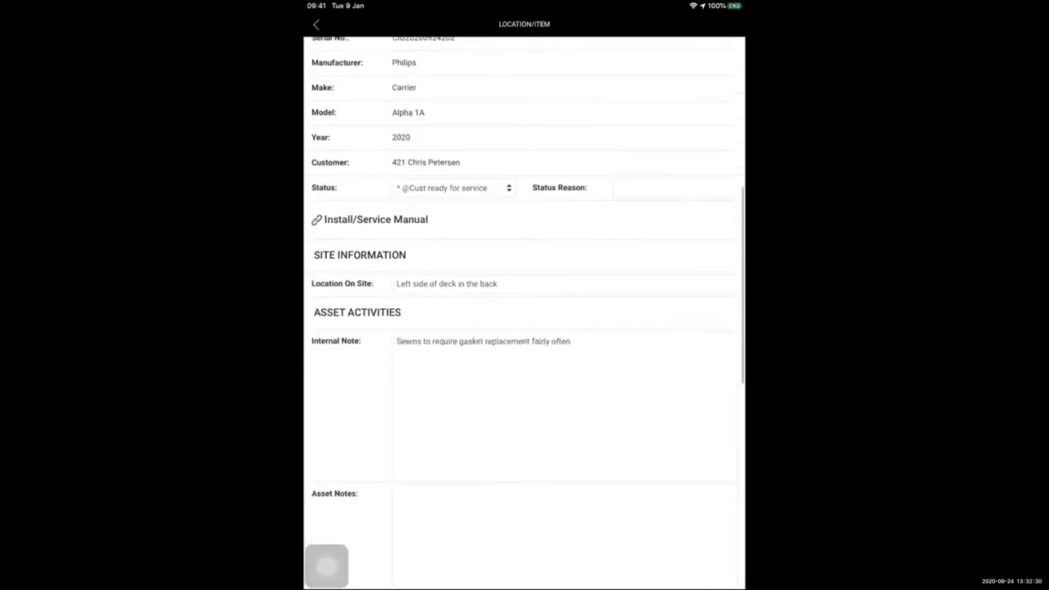
scroll(525, 327, down, 2)
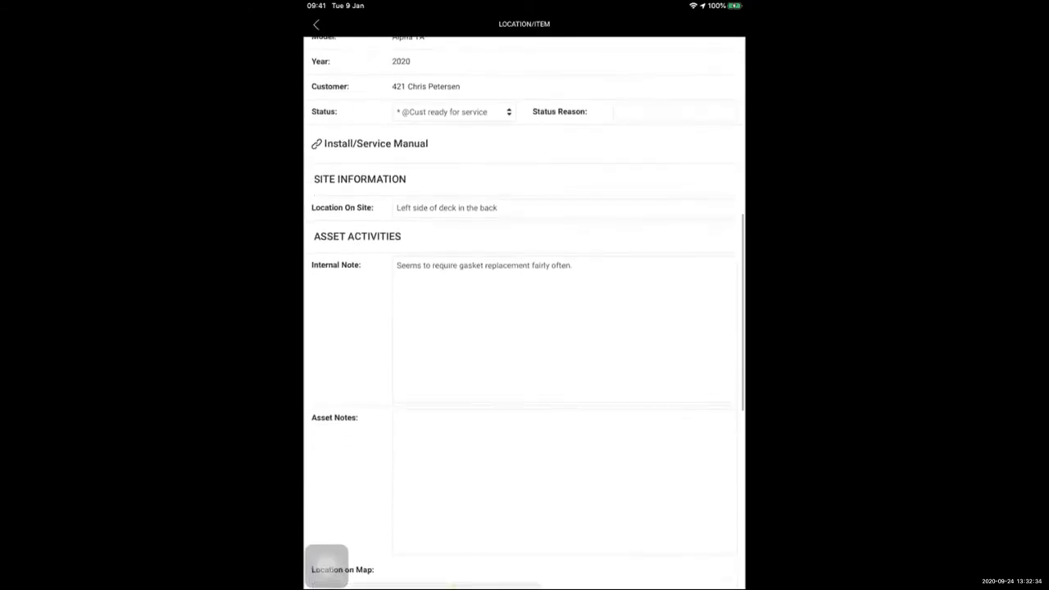
scroll(327, 565, down, 1)
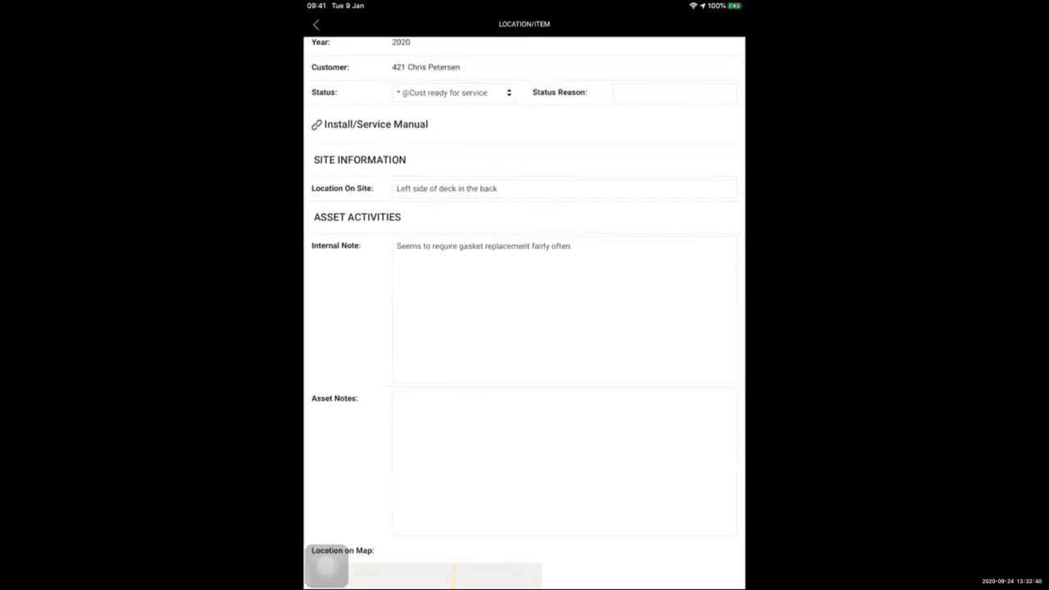
scroll(327, 565, down, 4)
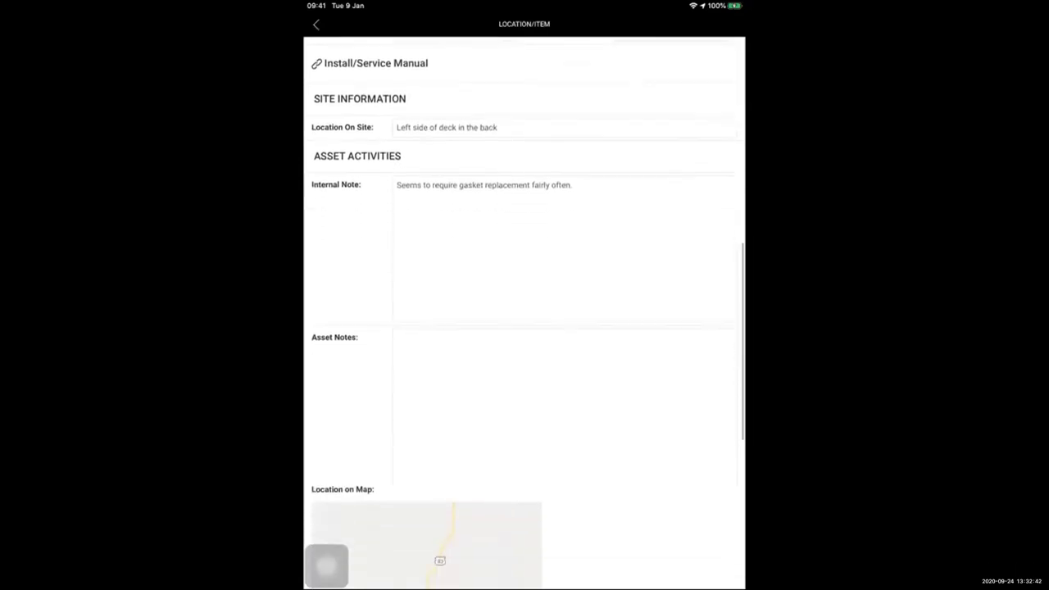
scroll(327, 566, down, 3)
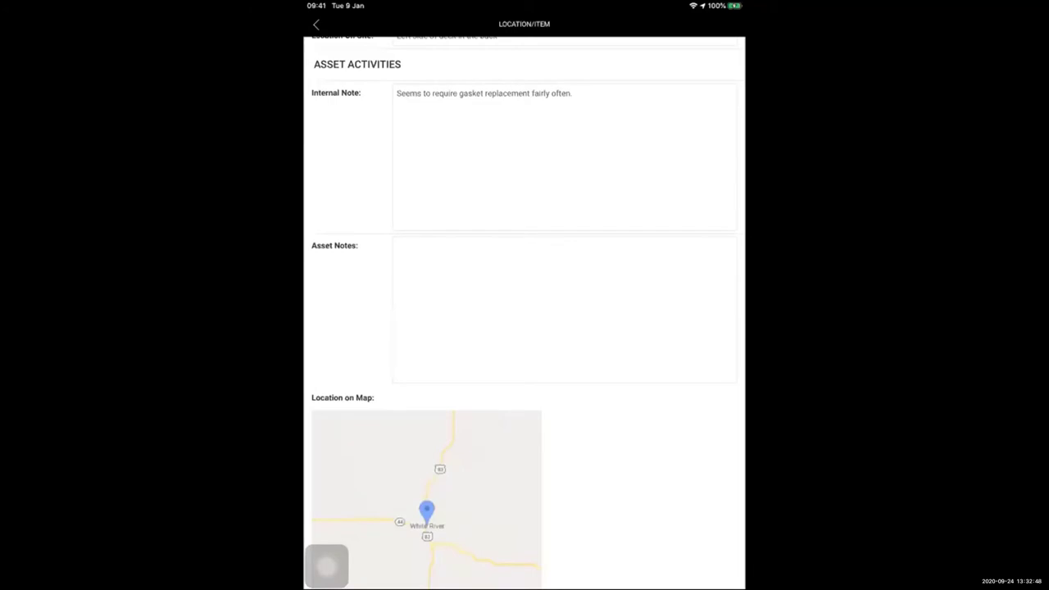
click(327, 566)
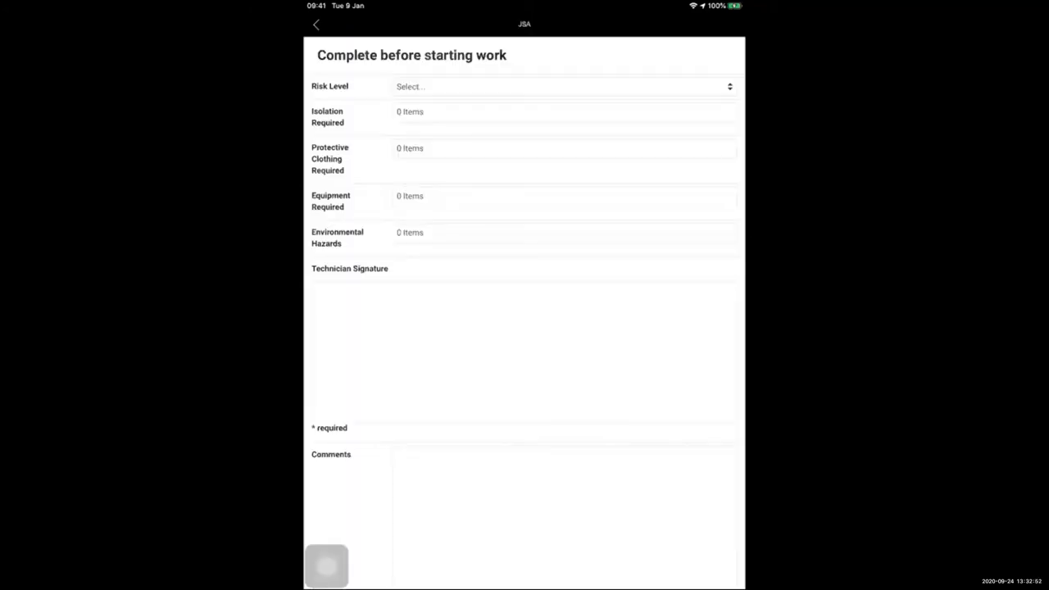
click(316, 25)
Step: Open the customer contact, bring up the call option for the phone number, cancel the call, and return to the task
click(375, 218)
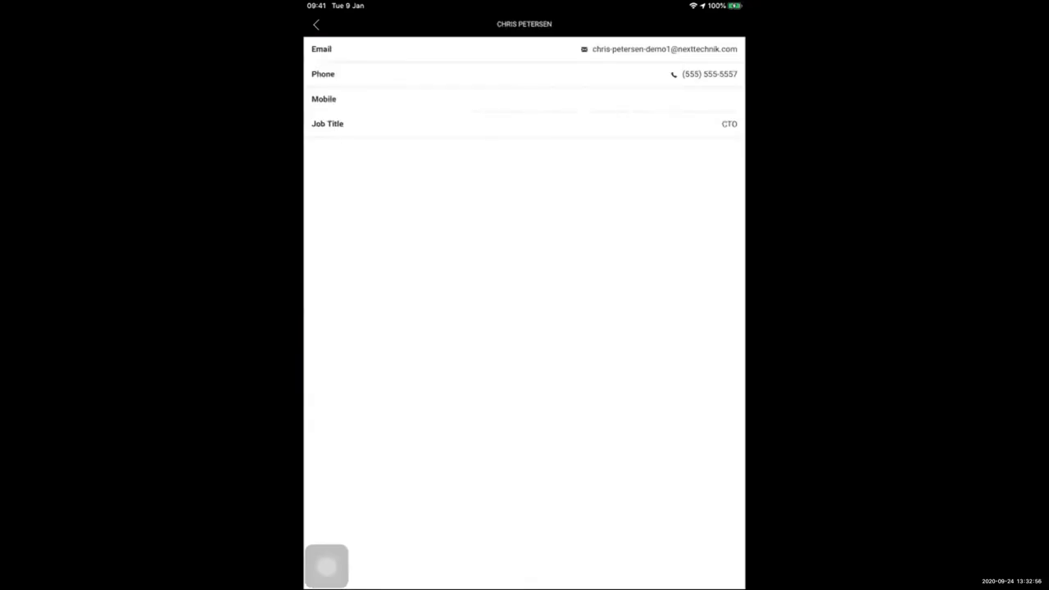
click(703, 73)
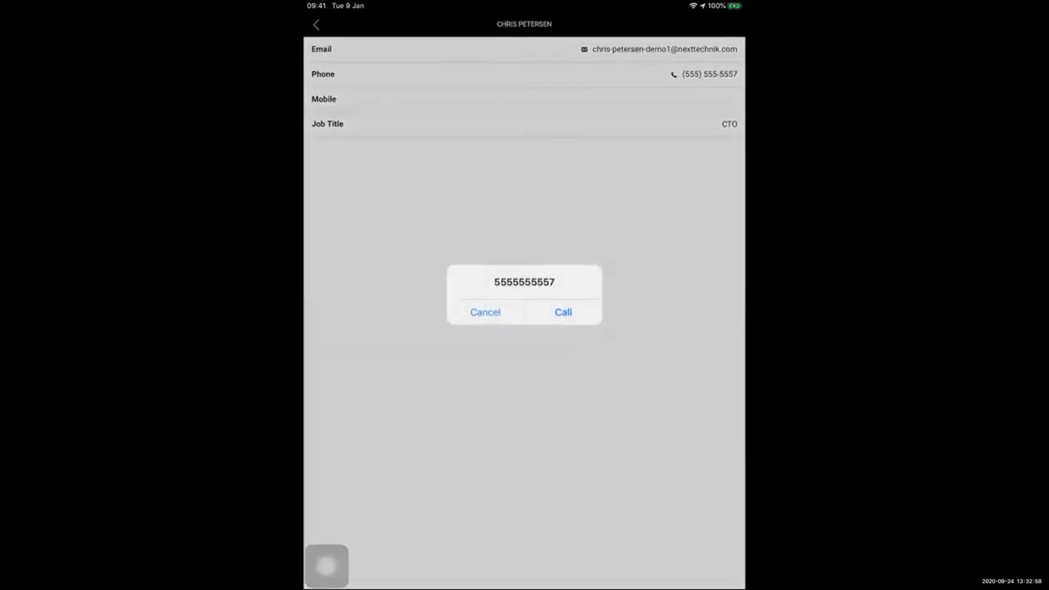
click(485, 312)
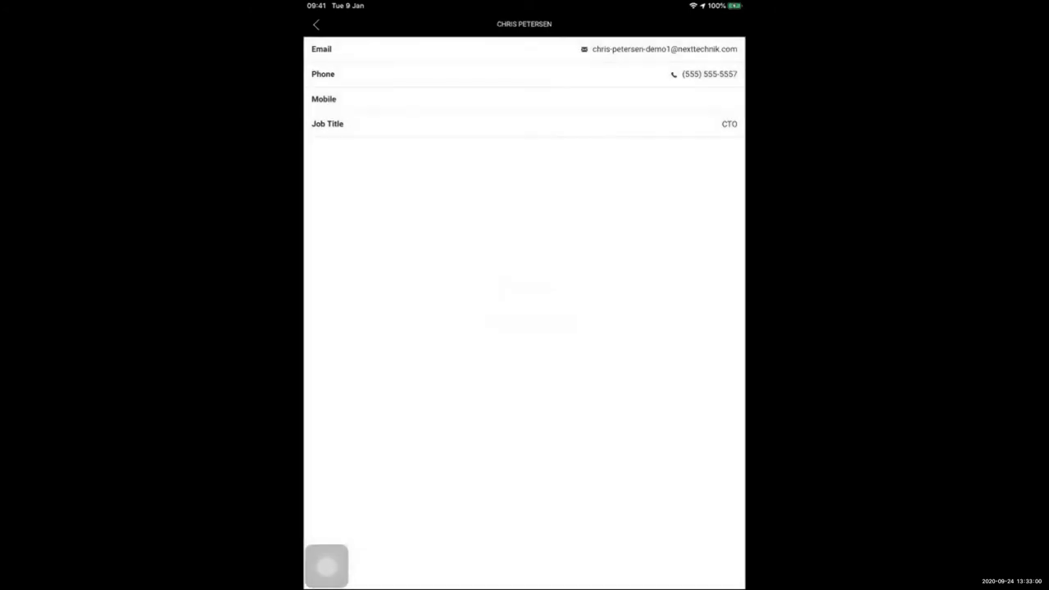
click(316, 23)
Step: Open the task's service history and review the Sep 1 site visit, including its actions taken
click(353, 243)
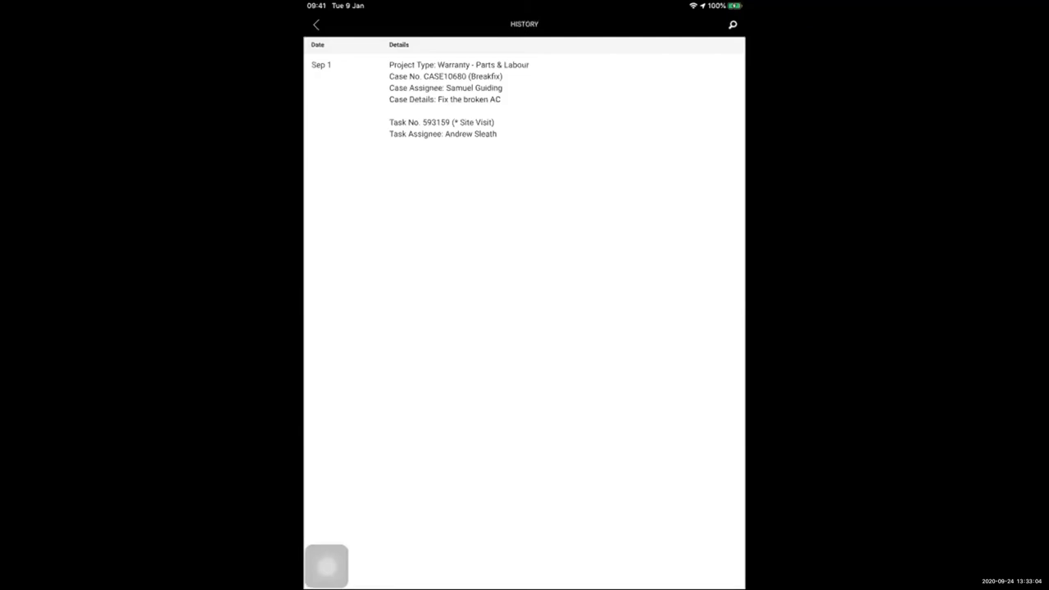
click(524, 99)
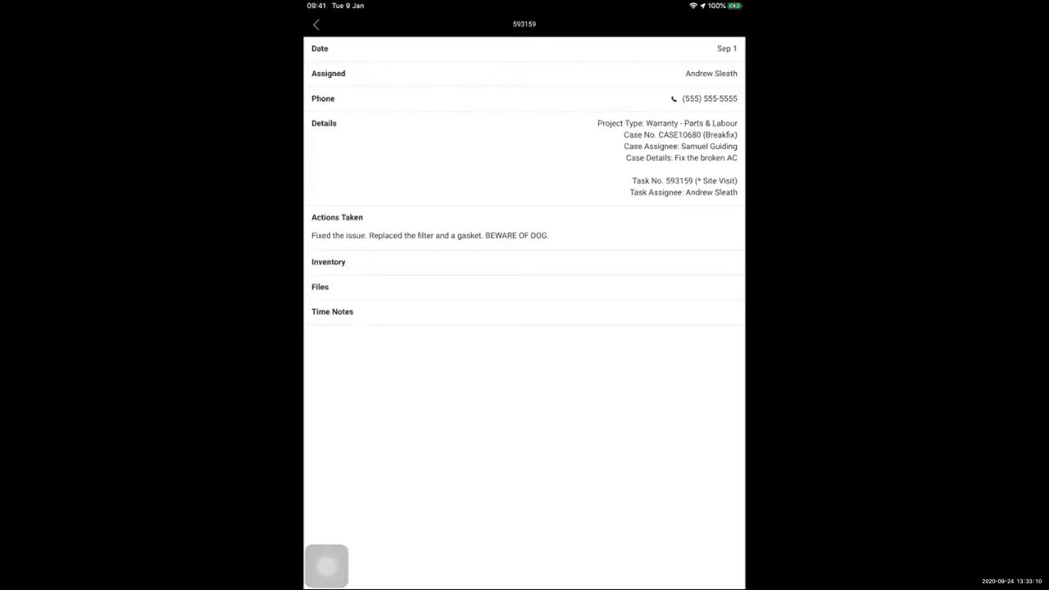
scroll(525, 246, down, 2)
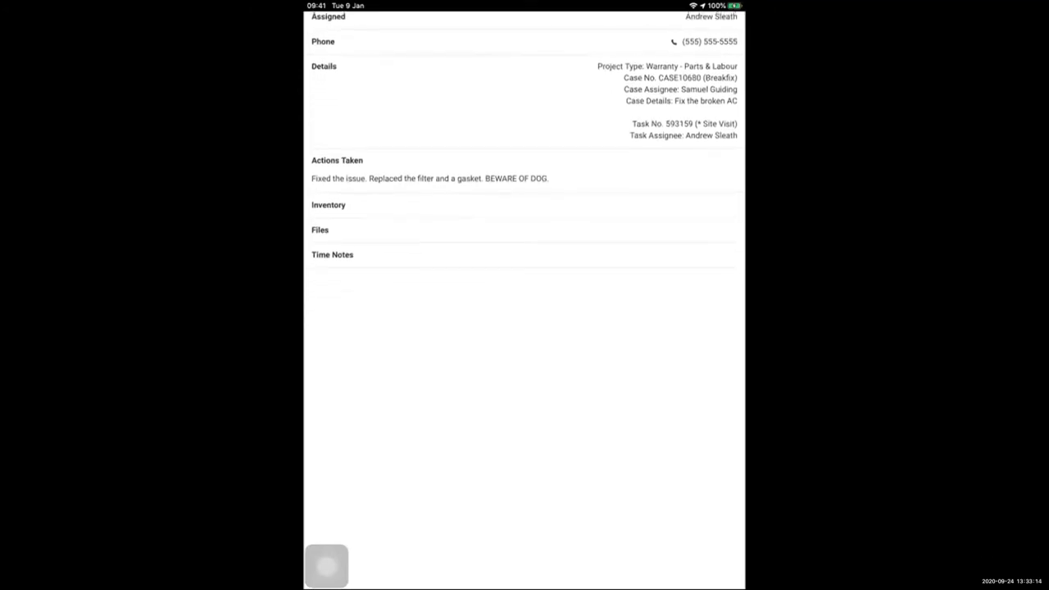
scroll(524, 164, up, 2)
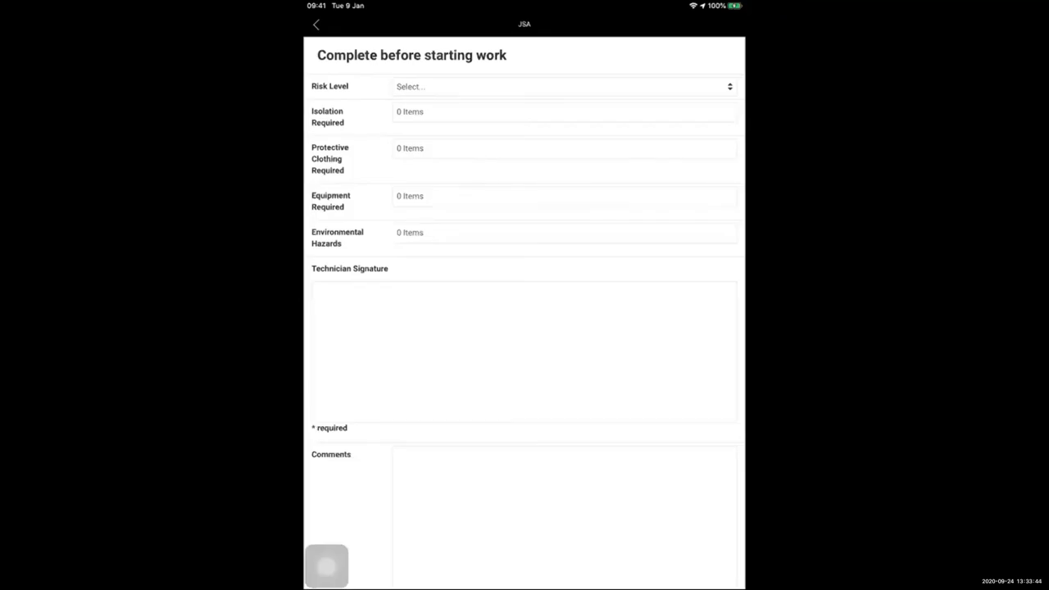
Step: Set Isolation Required to Electrical in the JSA form
scroll(525, 312, down, 1)
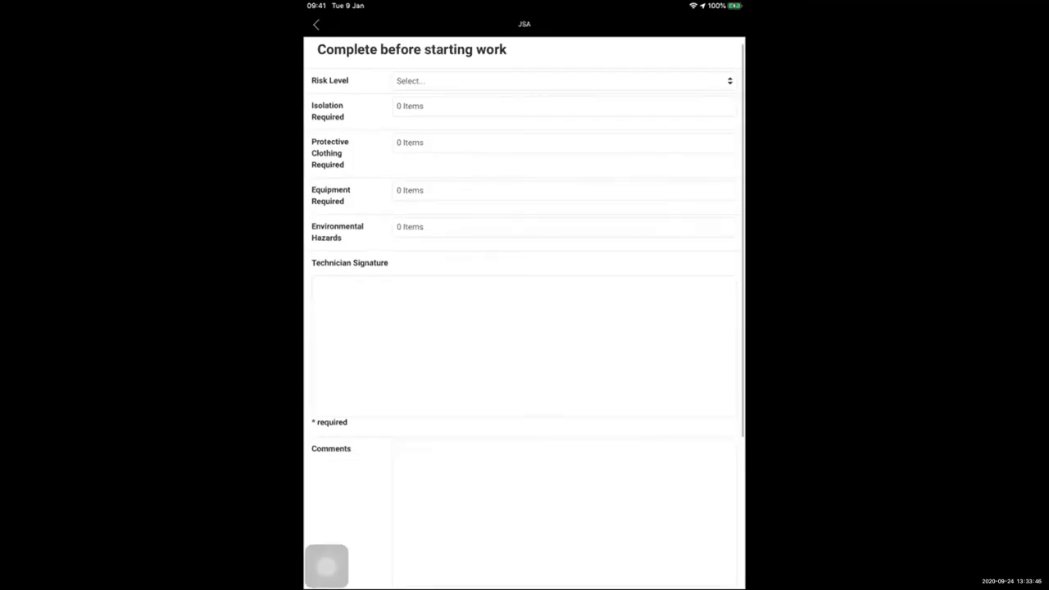
click(631, 414)
click(733, 263)
click(563, 106)
scroll(564, 263, down, 1)
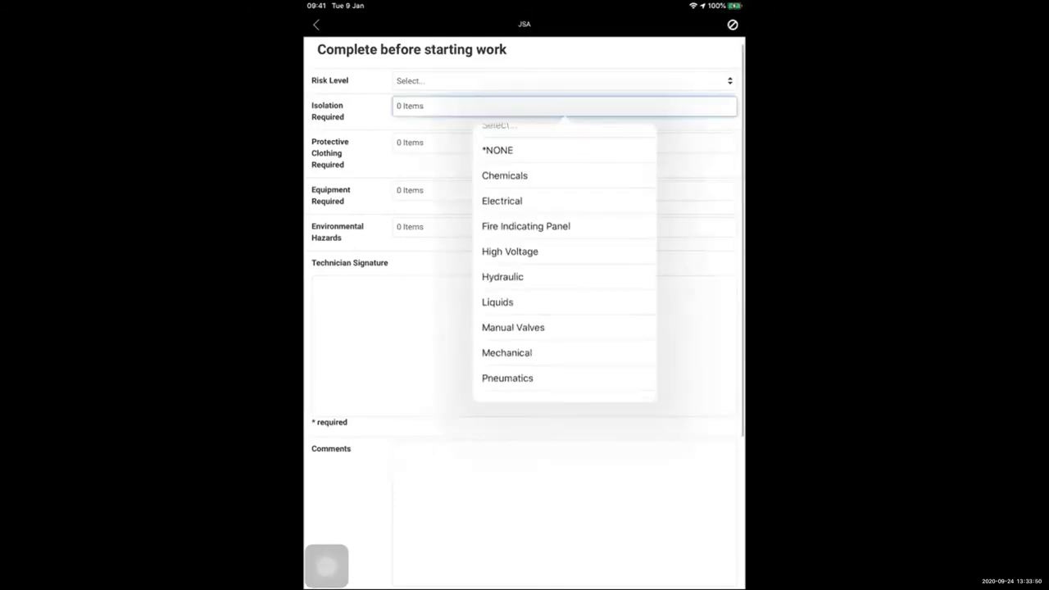
click(563, 212)
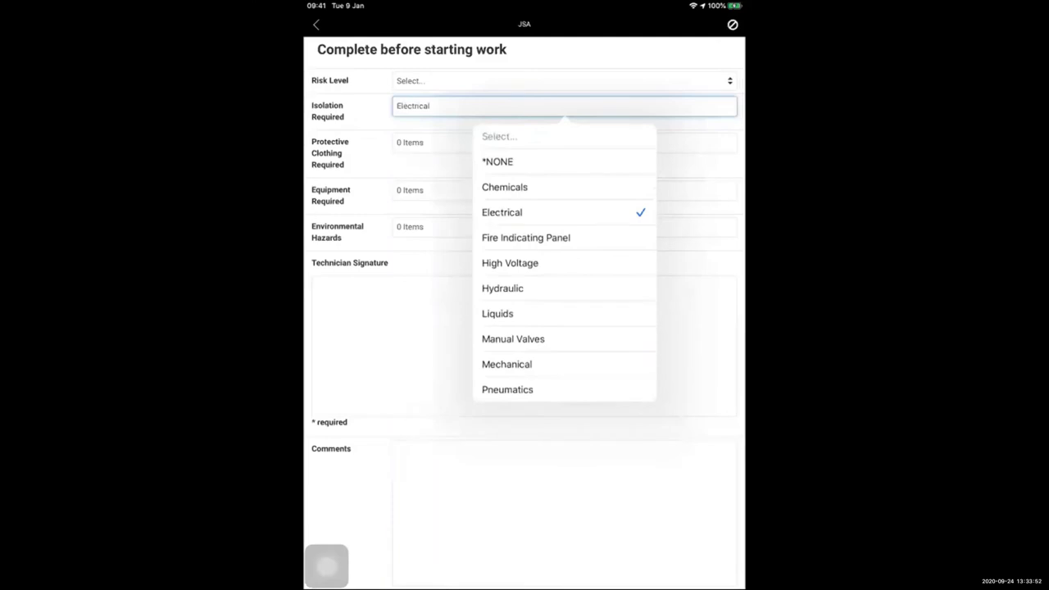
Step: Select Face Shield and Gloves as the protective clothing required in the JSA form
click(564, 143)
scroll(563, 299, down, 1)
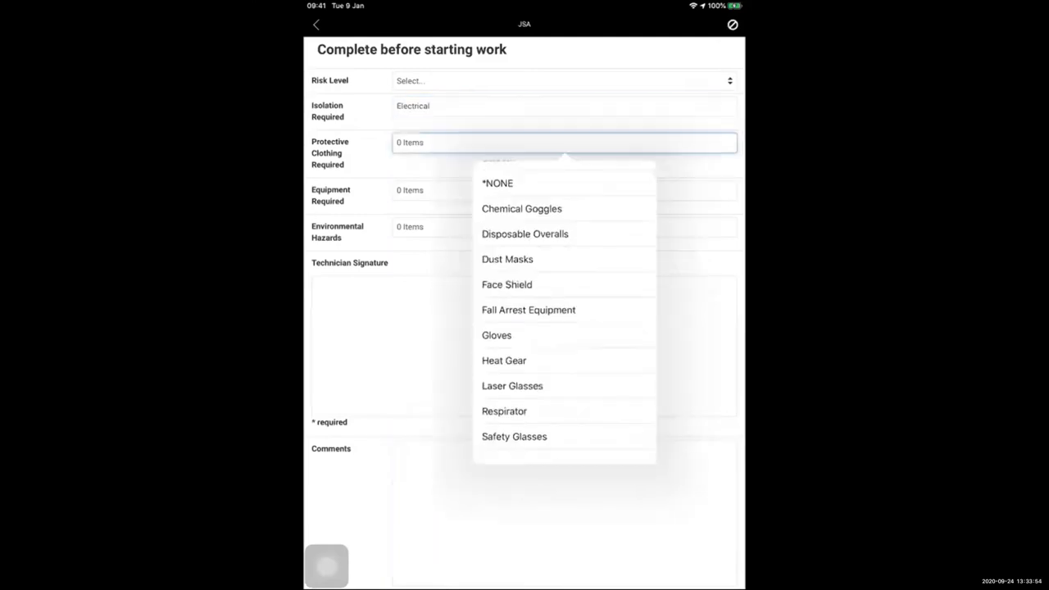
click(564, 299)
click(564, 349)
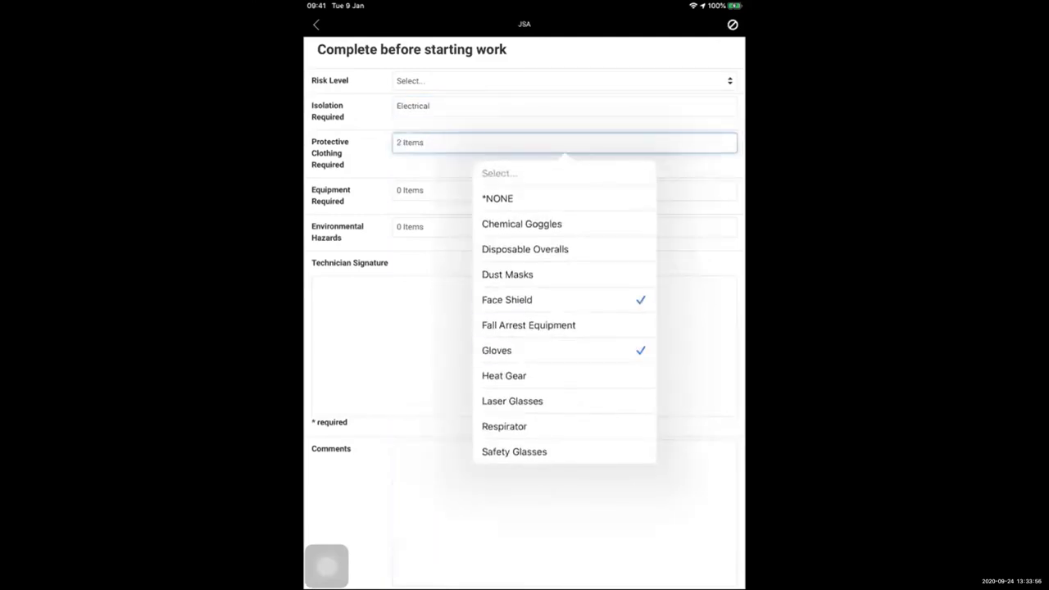
click(696, 190)
Step: Select Lifting Equipment and Electrical Earth Leakage as the equipment required in the JSA form
click(564, 190)
scroll(563, 322, down, 1)
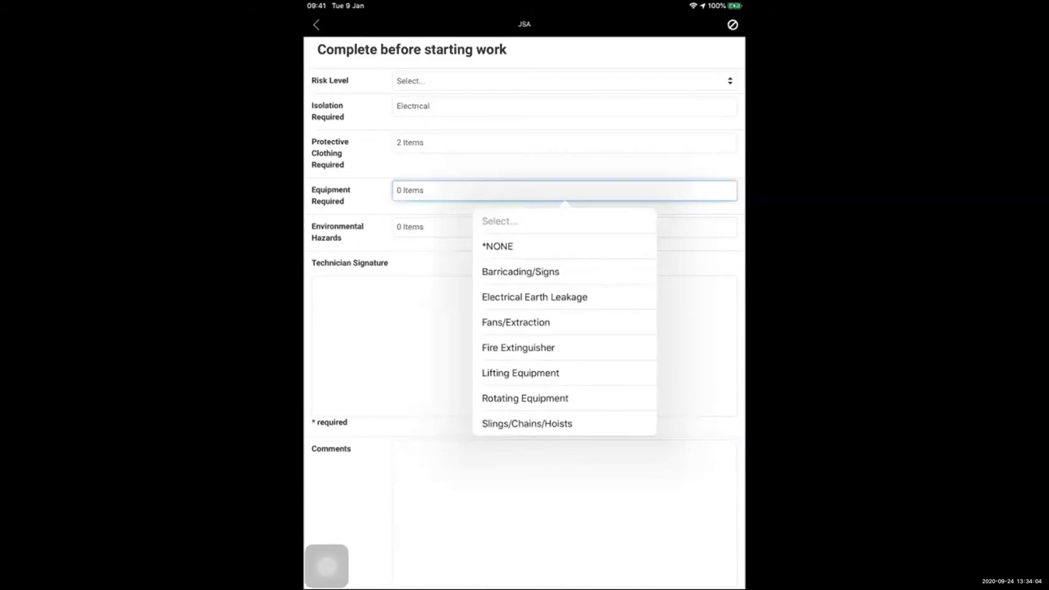
click(564, 373)
click(564, 296)
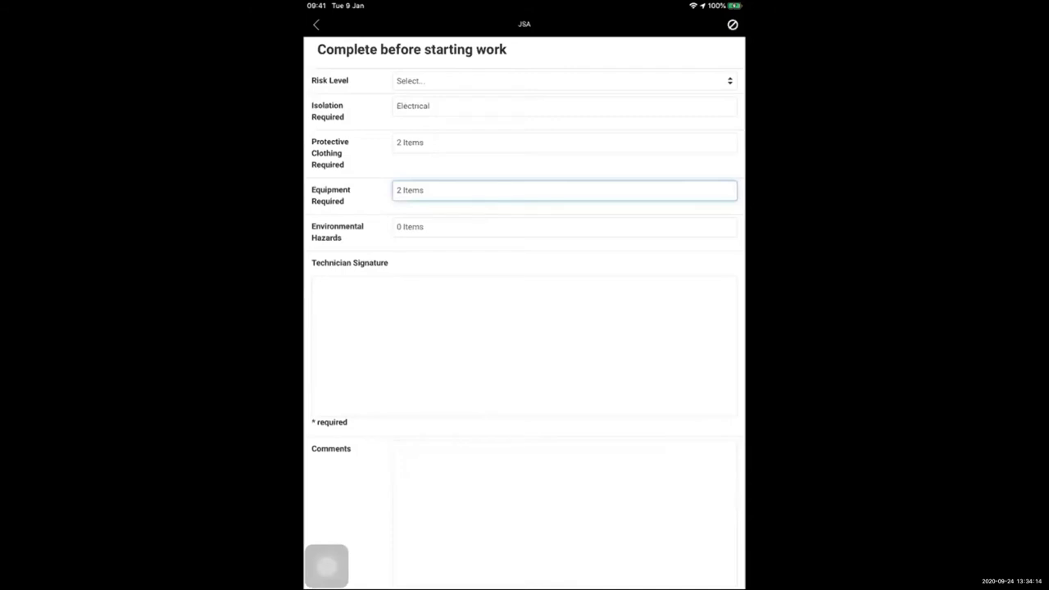
Step: Sign the JSA form in the Technician Signature area, save it, and return to the task
mouse_move(399, 305)
mouse_down()
mouse_move(396, 382)
mouse_move(409, 352)
mouse_move(543, 356)
mouse_move(597, 385)
mouse_move(633, 347)
mouse_up()
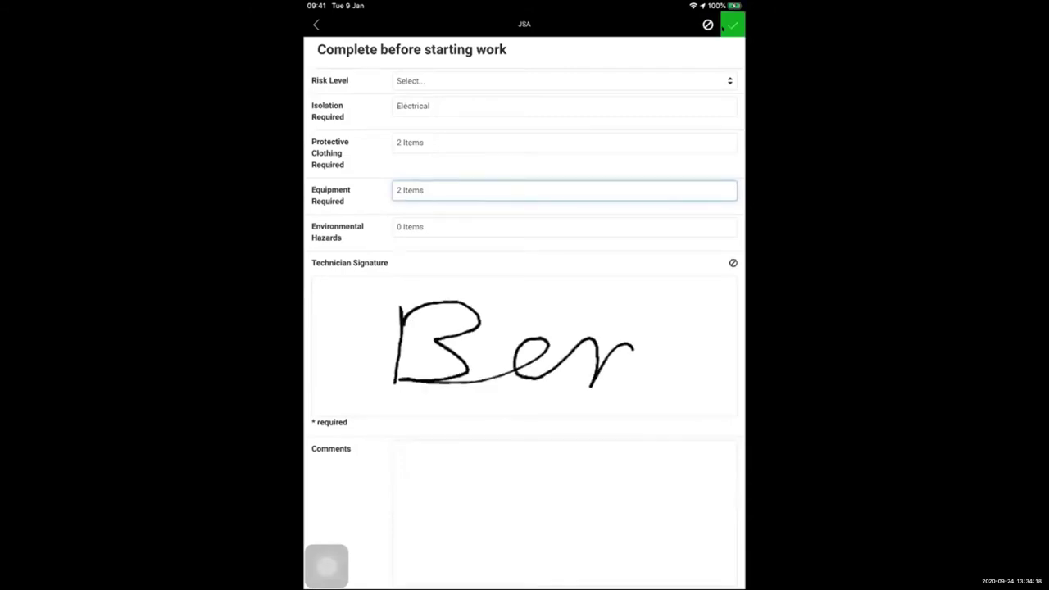
click(733, 24)
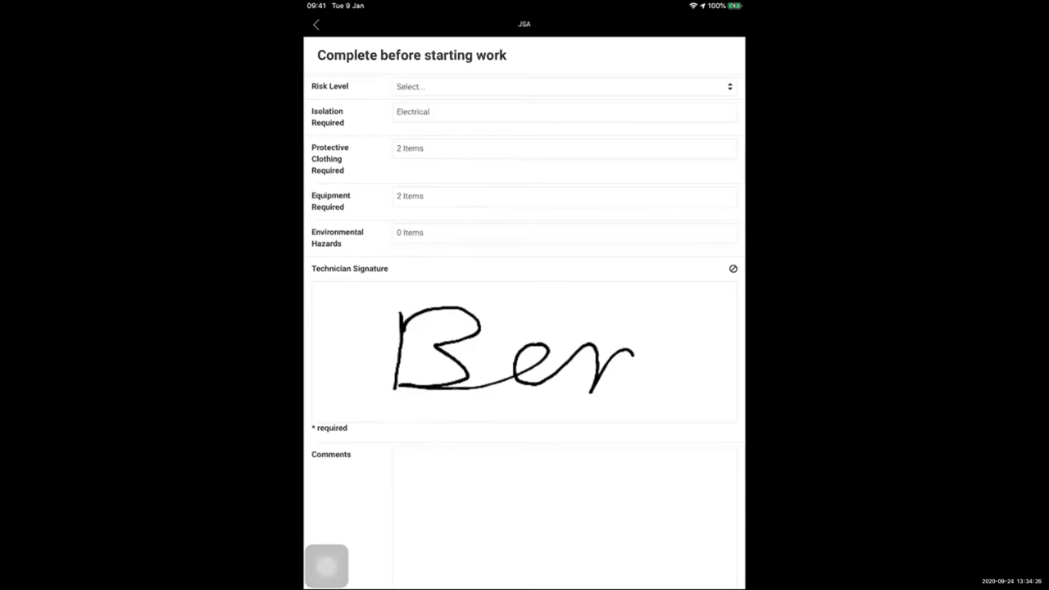
click(316, 24)
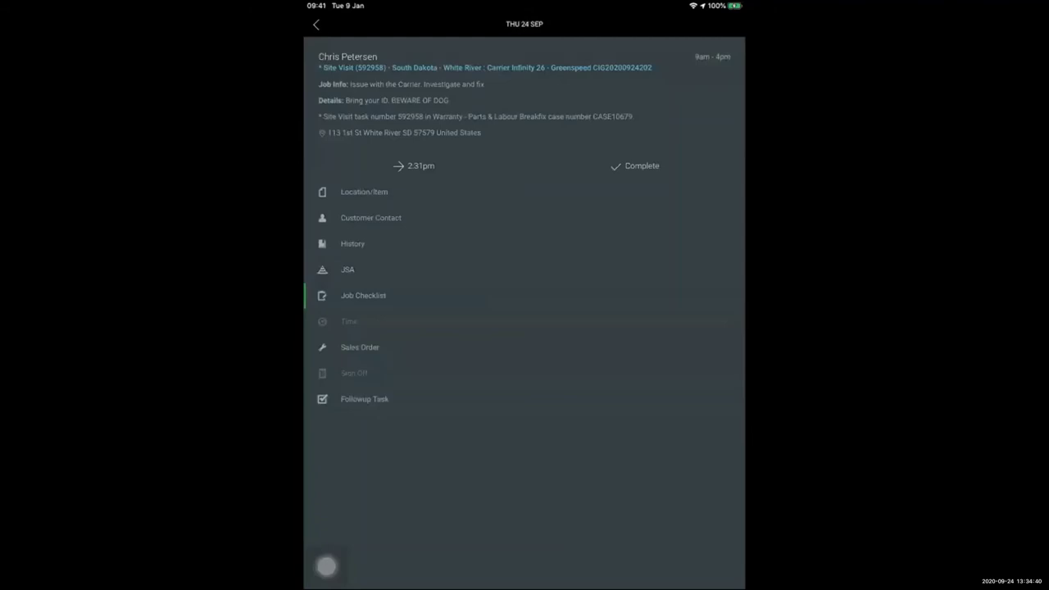
Step: Open the Job Checklist and check the health precautions and license and registration items, leaving Failed unchecked
scroll(524, 312, down, 1)
click(363, 295)
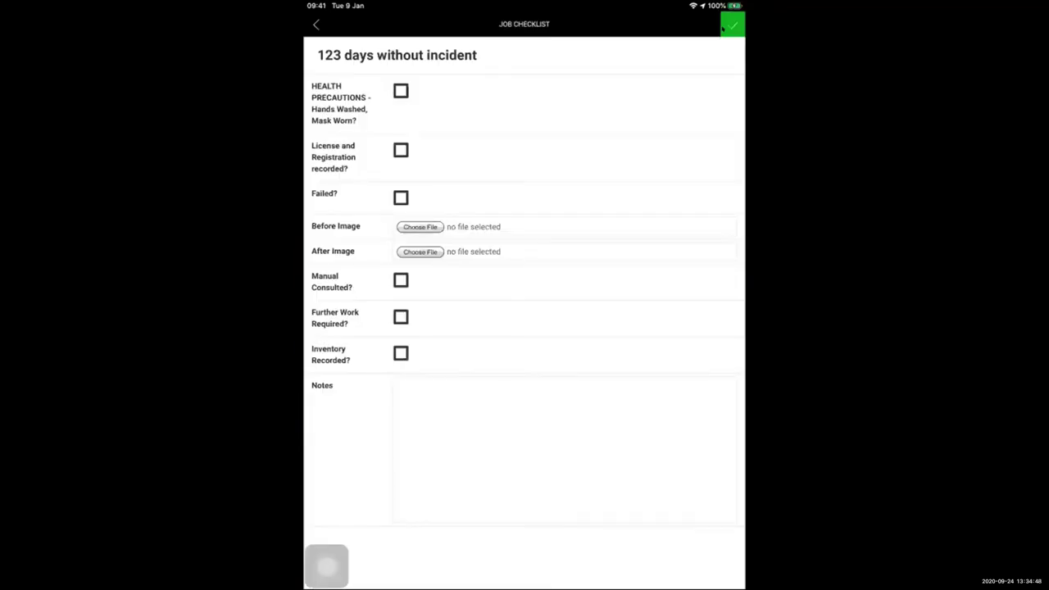
click(401, 90)
click(401, 150)
click(401, 198)
click(400, 197)
Step: Attach the Beware of Dog photo from the Favourites album as the checklist's Before Image
click(419, 226)
click(369, 178)
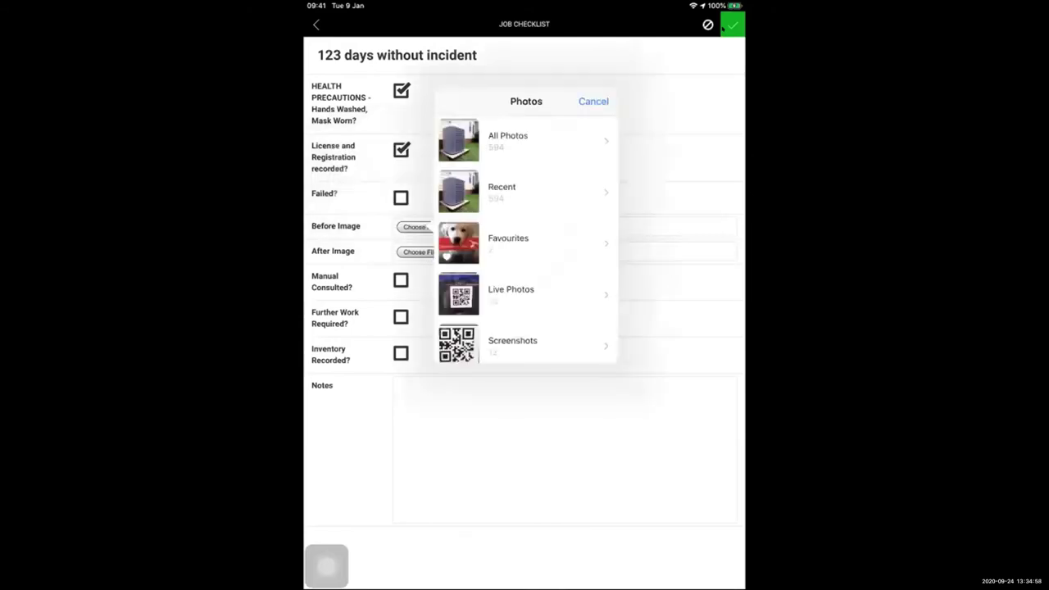
click(508, 239)
click(464, 146)
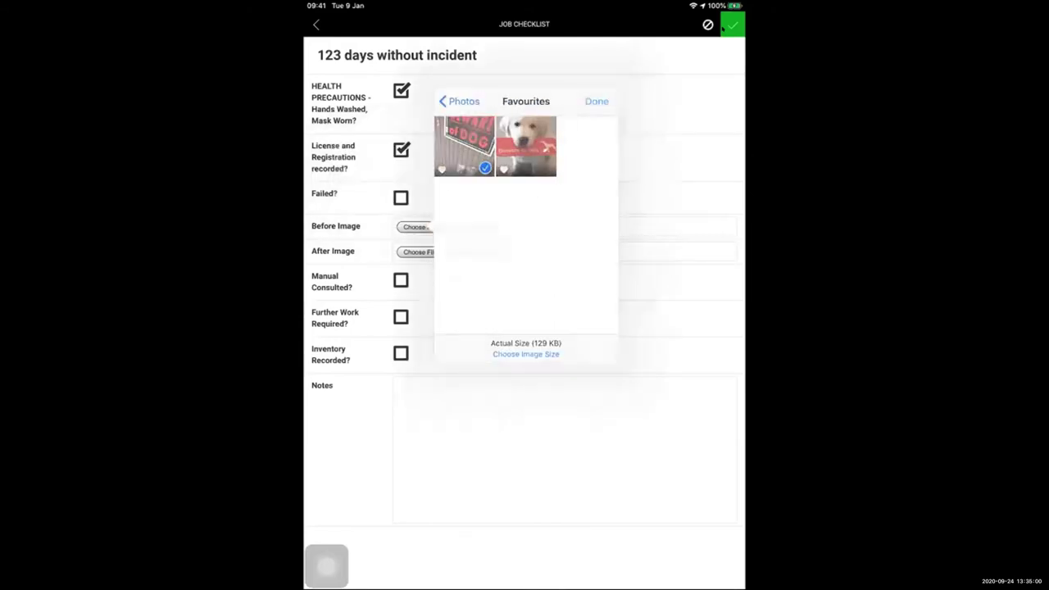
click(597, 101)
Step: Attach the photo of the outdoor Carrier unit from All Photos as the checklist's After Image
scroll(524, 311, down, 1)
click(420, 445)
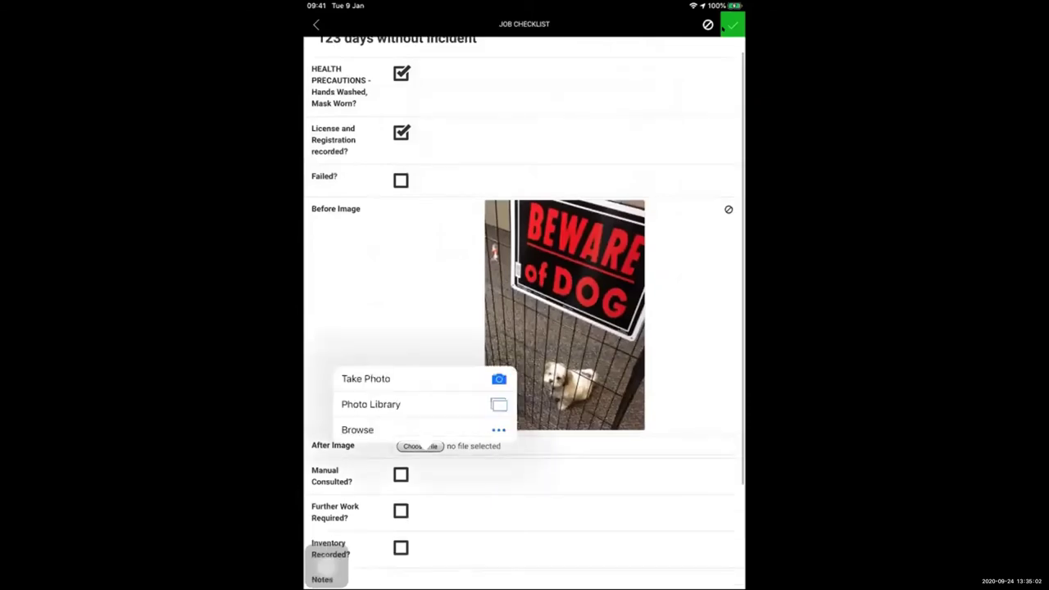
click(375, 404)
click(398, 213)
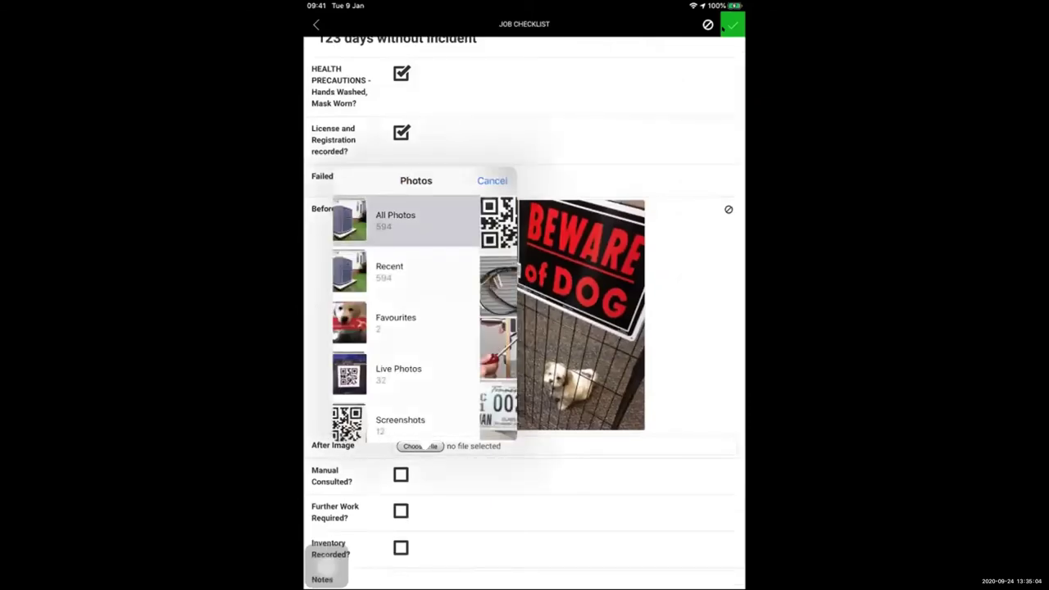
click(495, 180)
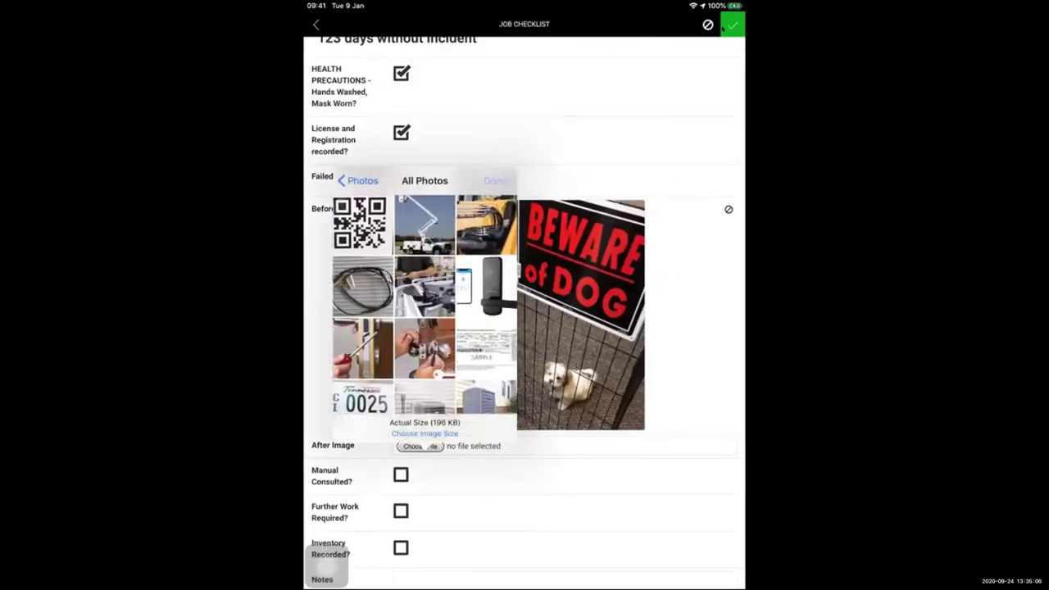
Step: Save the completed Job Checklist, look over its images, and return to the task
scroll(524, 311, down, 2)
scroll(524, 327, down, 2)
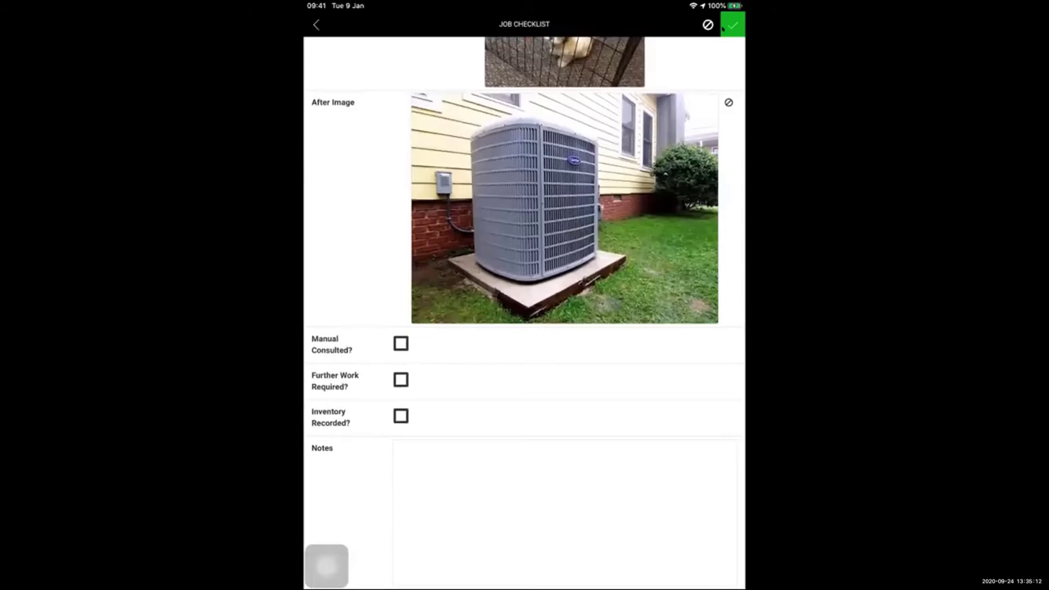
click(725, 26)
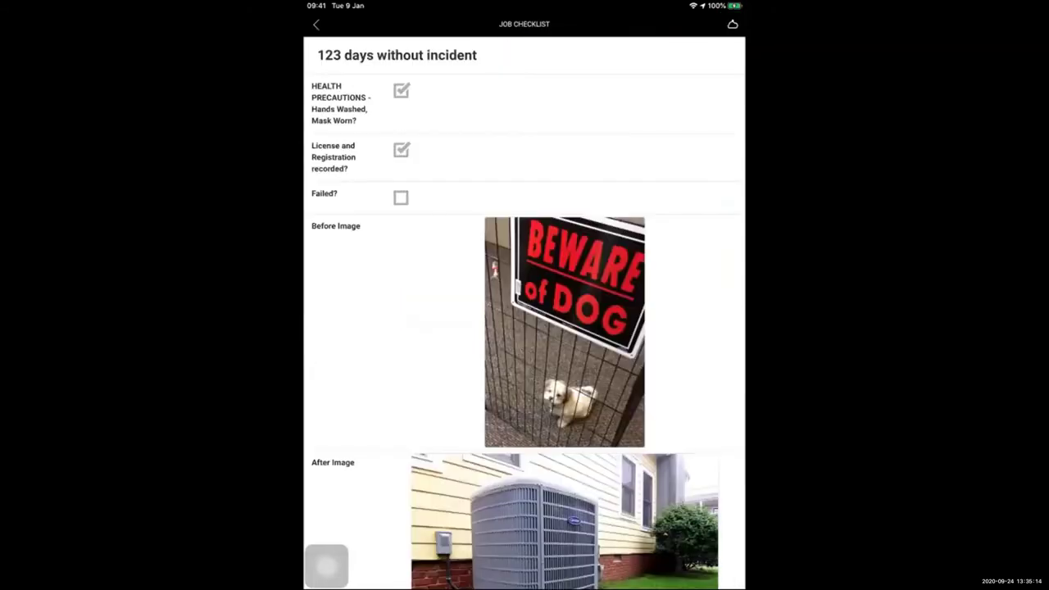
scroll(524, 328, down, 3)
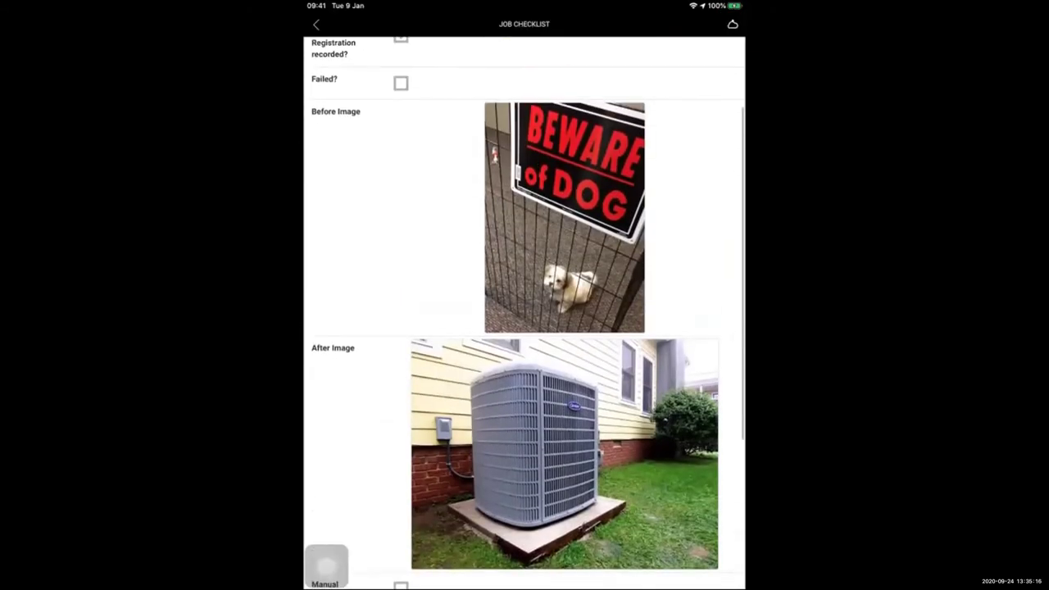
click(316, 24)
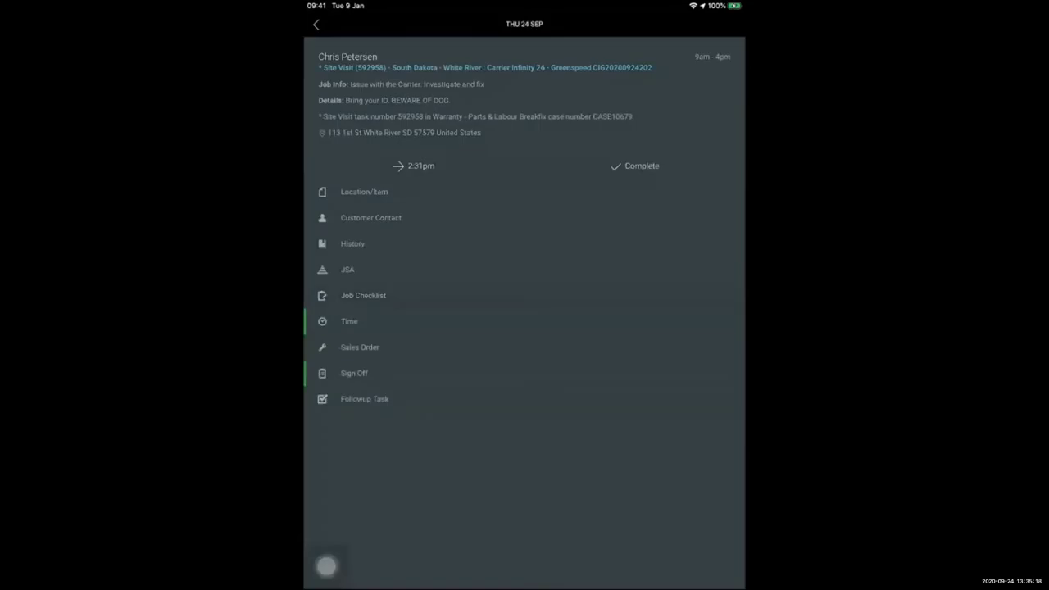
Step: Record 8 hours of Labor in the site visit's Time entry, save it, and return to the task
click(349, 321)
click(450, 70)
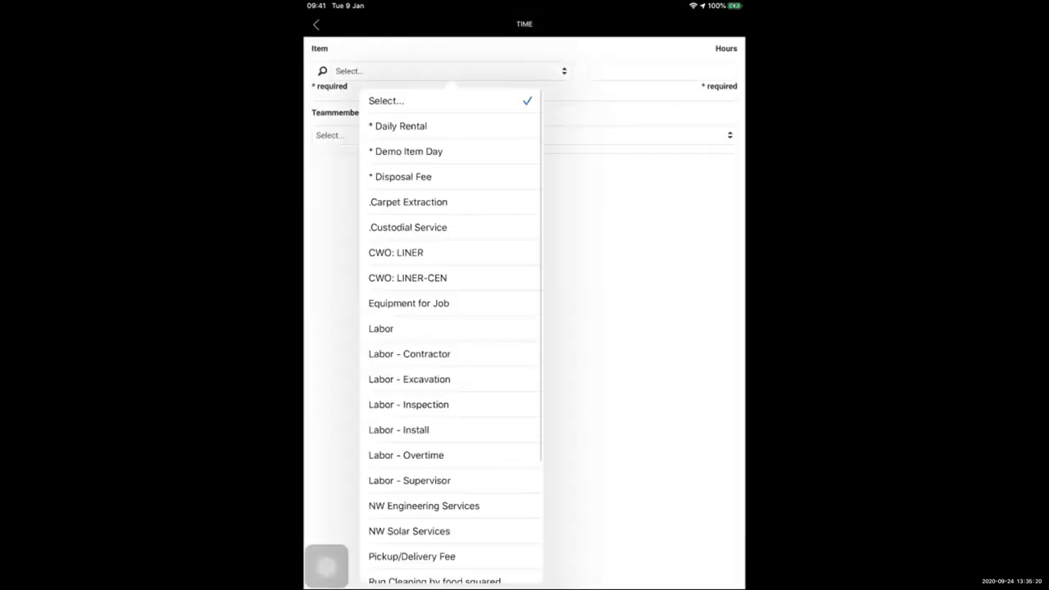
scroll(451, 335, down, 1)
click(450, 306)
click(661, 71)
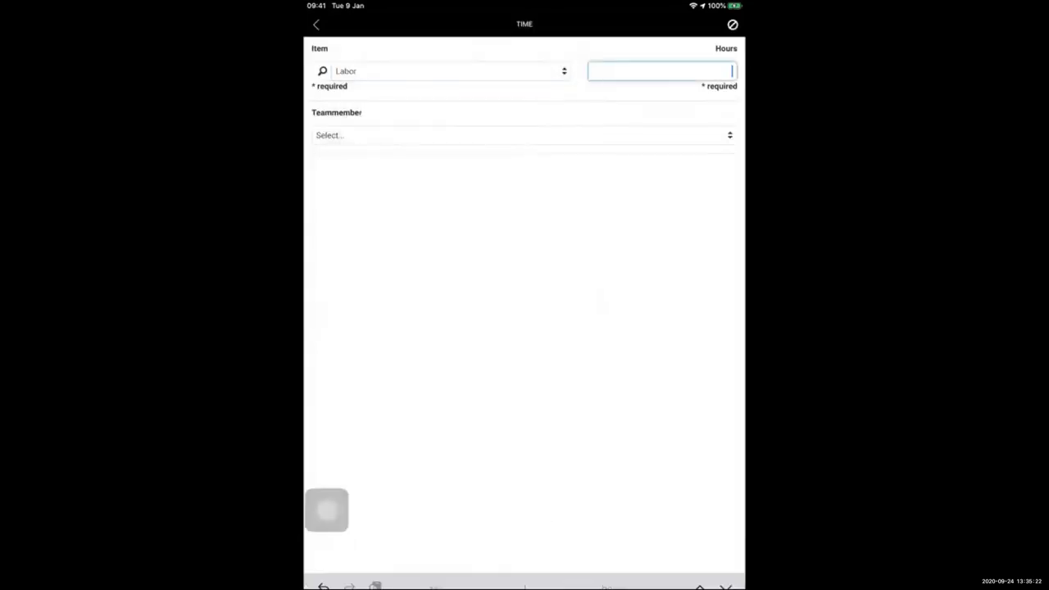
text(8)
click(732, 25)
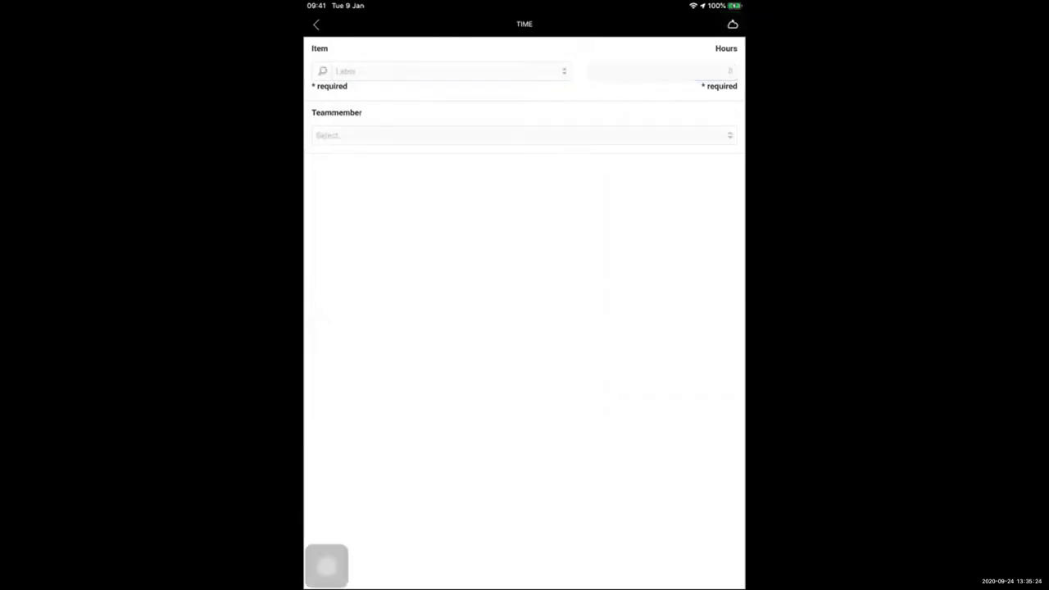
click(317, 24)
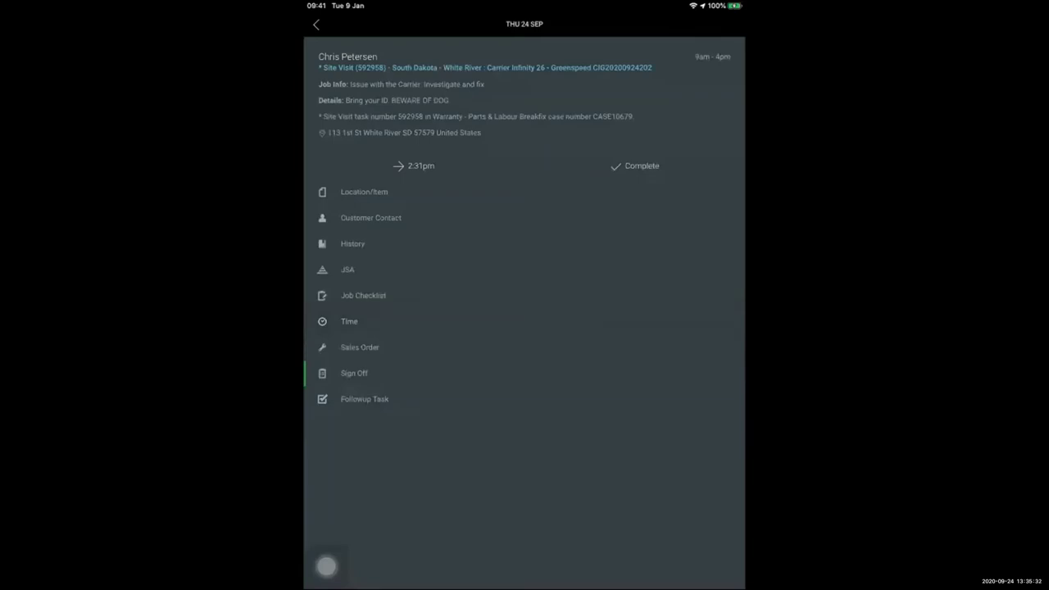
Step: Open the task's Sales Order and add the Gasket item with a quantity of 1
click(360, 346)
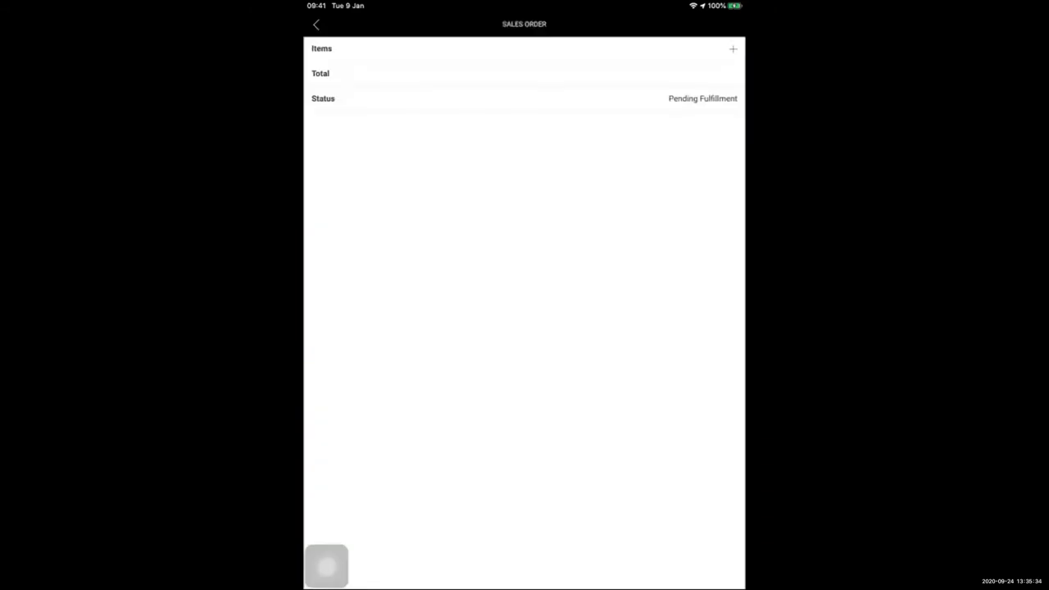
click(733, 48)
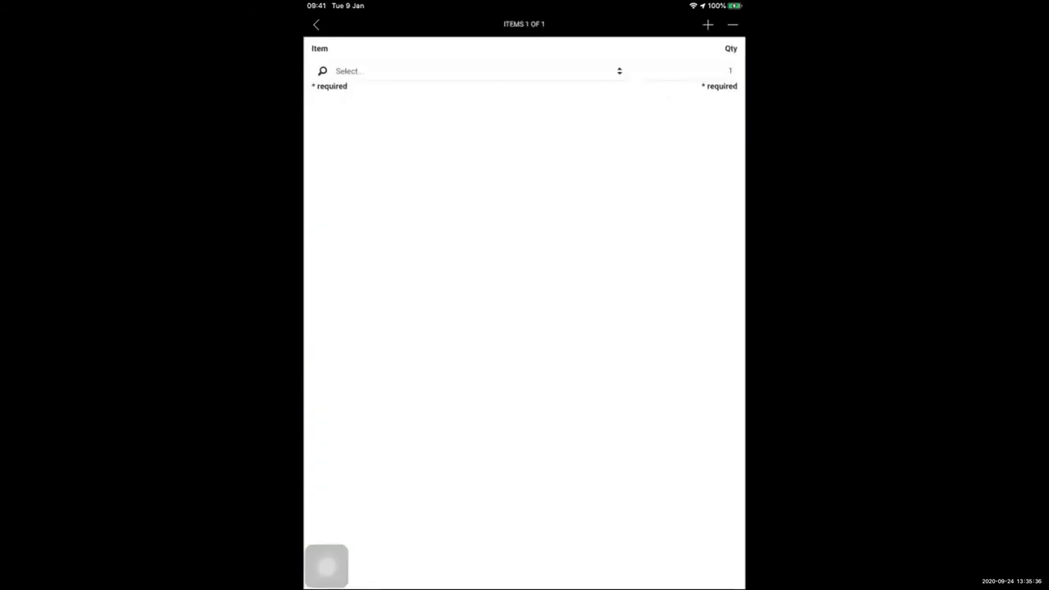
click(322, 71)
click(323, 568)
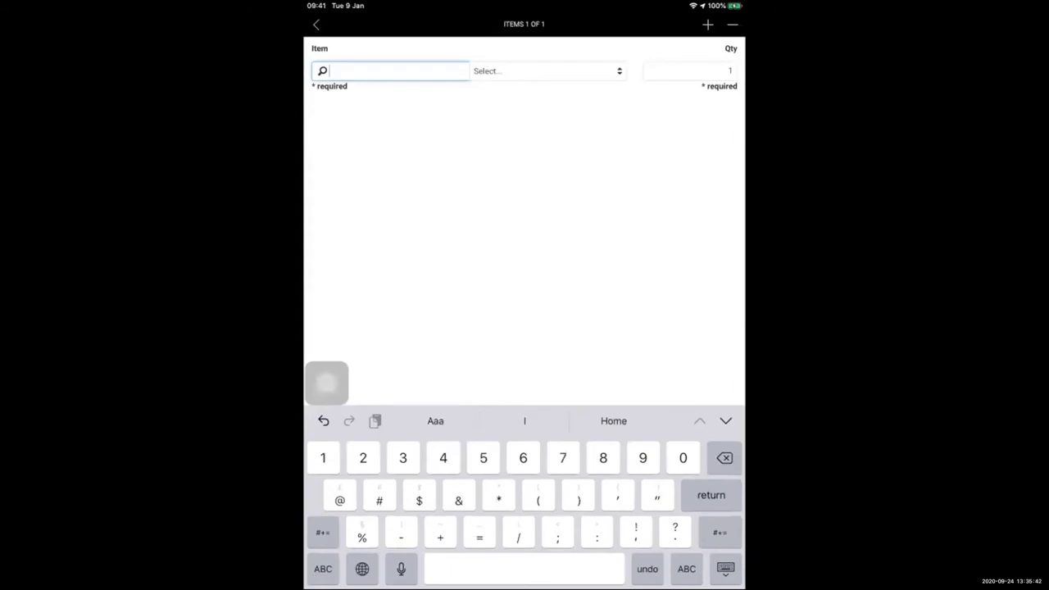
click(323, 567)
text(Gasket)
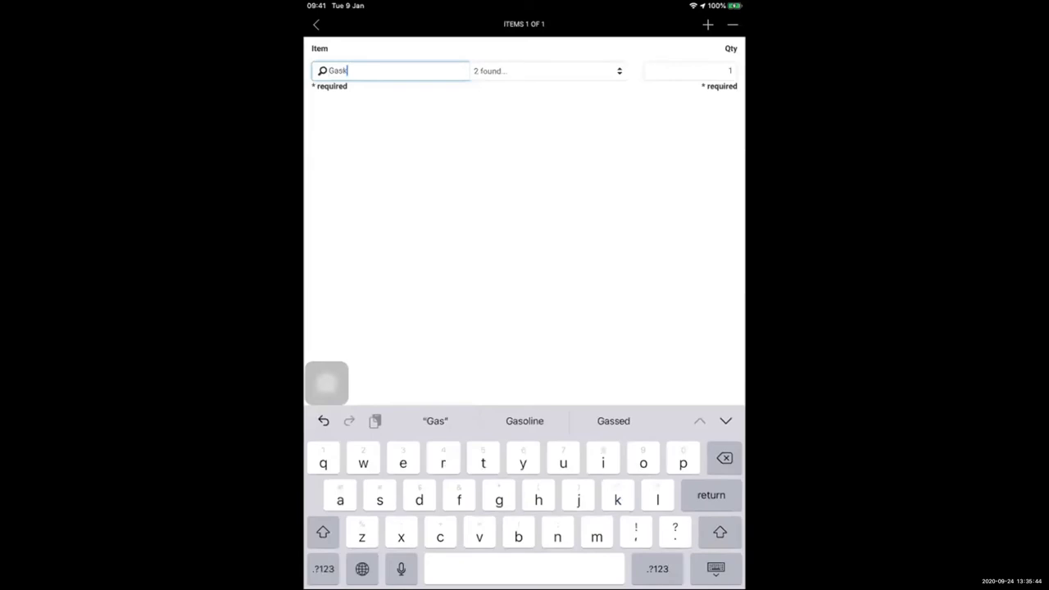
click(547, 125)
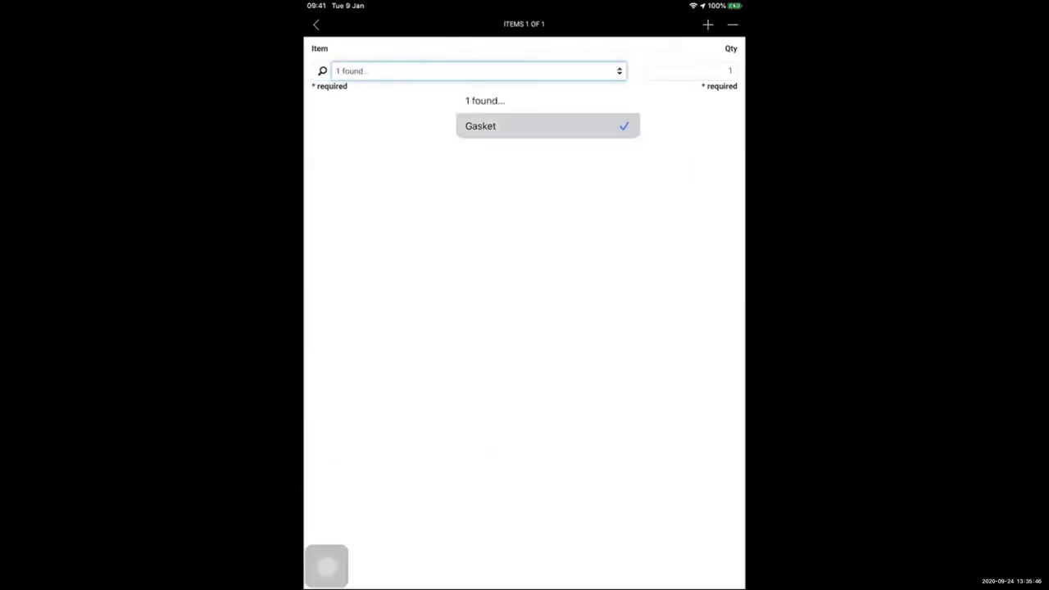
click(689, 70)
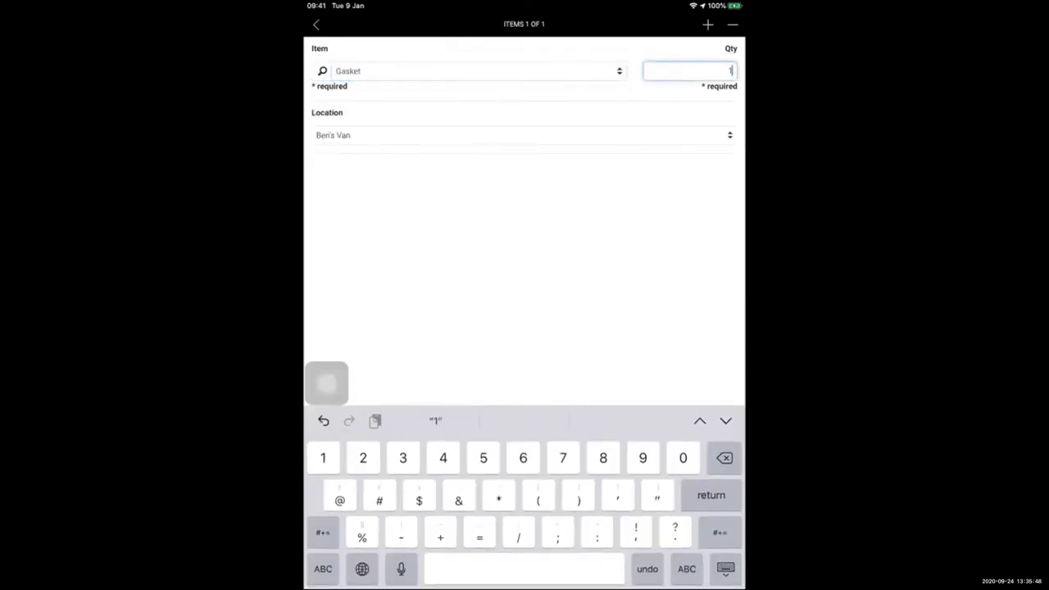
Step: Add the Filter as a second item with a quantity of 1 and save the Sales Order
click(708, 25)
click(478, 71)
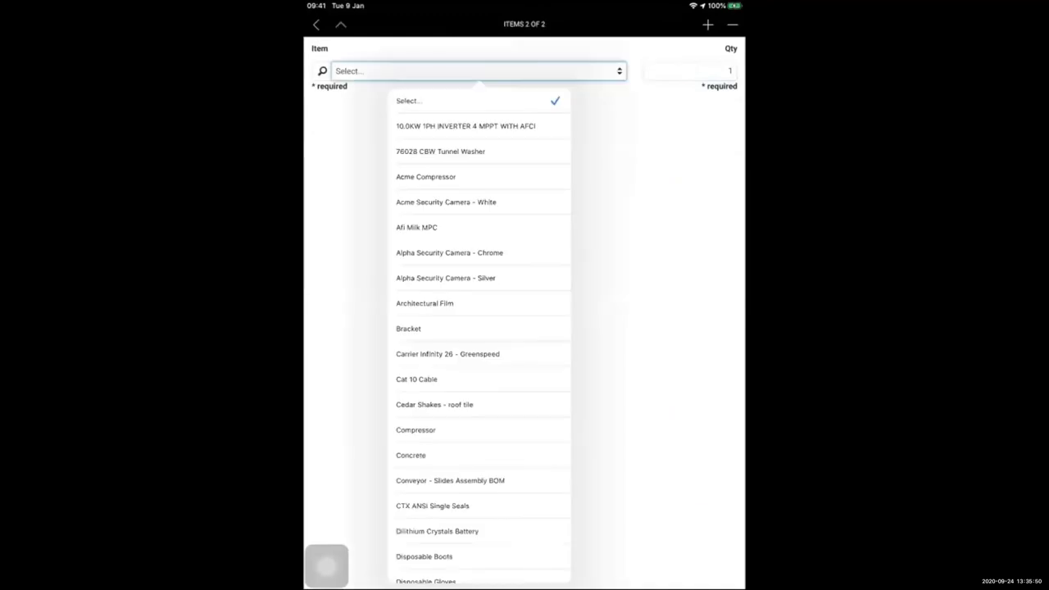
scroll(479, 336, down, 3)
scroll(483, 339, down, 3)
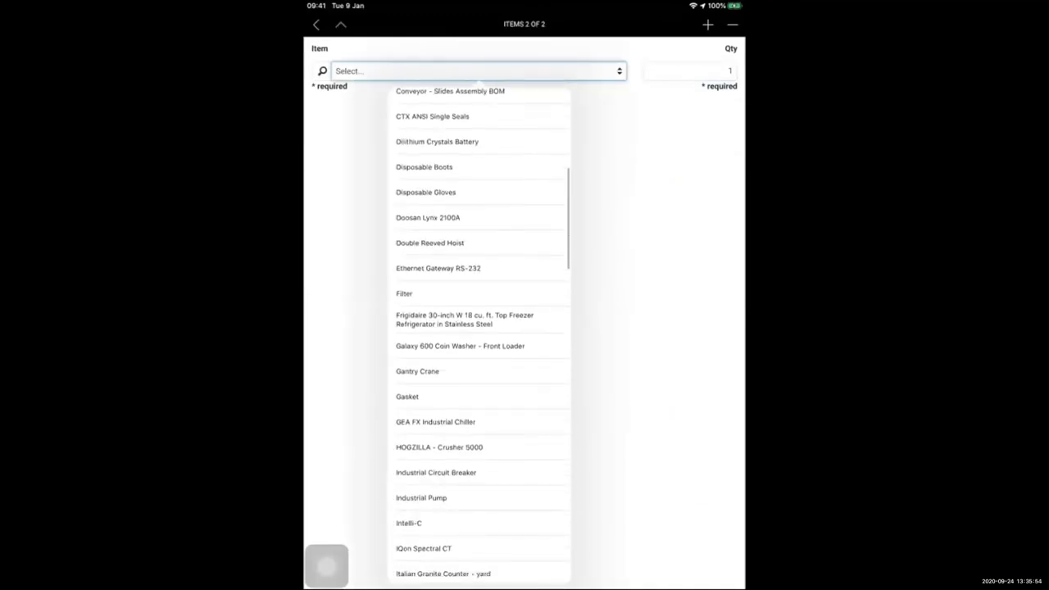
click(404, 293)
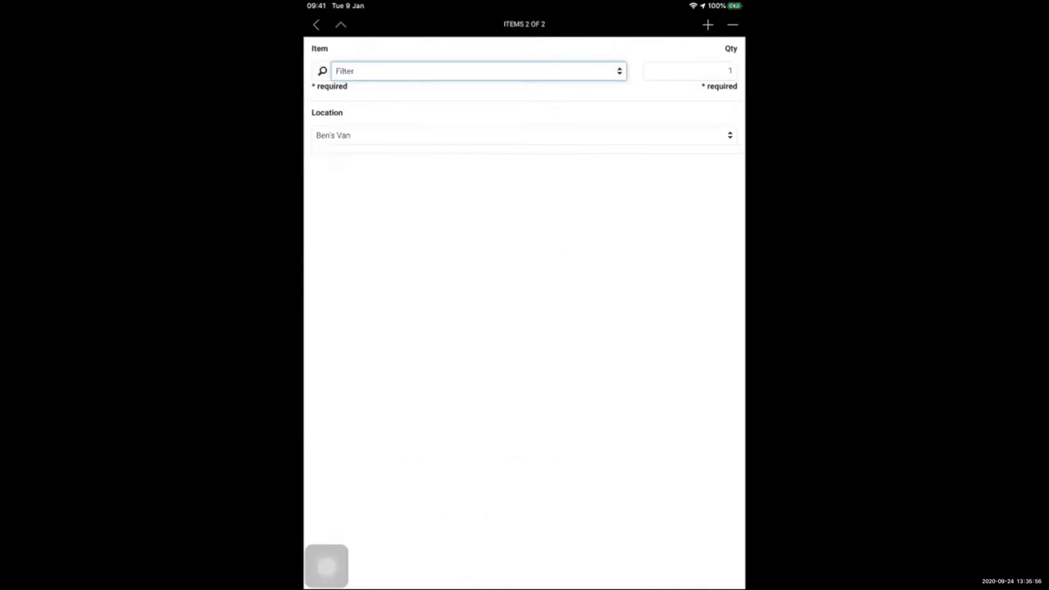
click(315, 24)
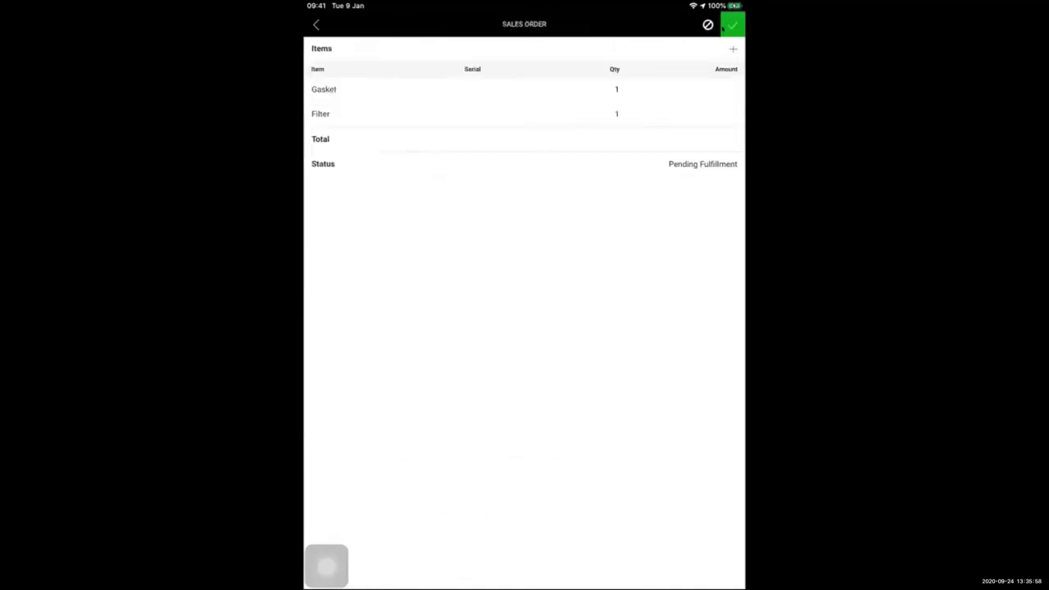
click(725, 26)
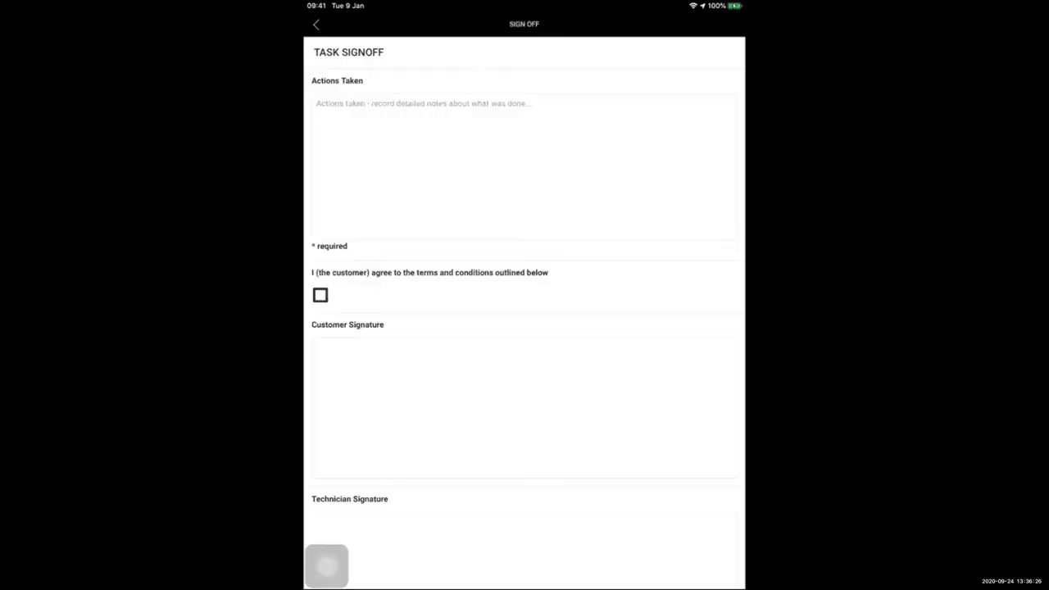
Step: Dictate Actions Taken about replacing the gasket and filter and restoring full capacity, and check the customer's agreement to the terms in the Sign Off
click(524, 167)
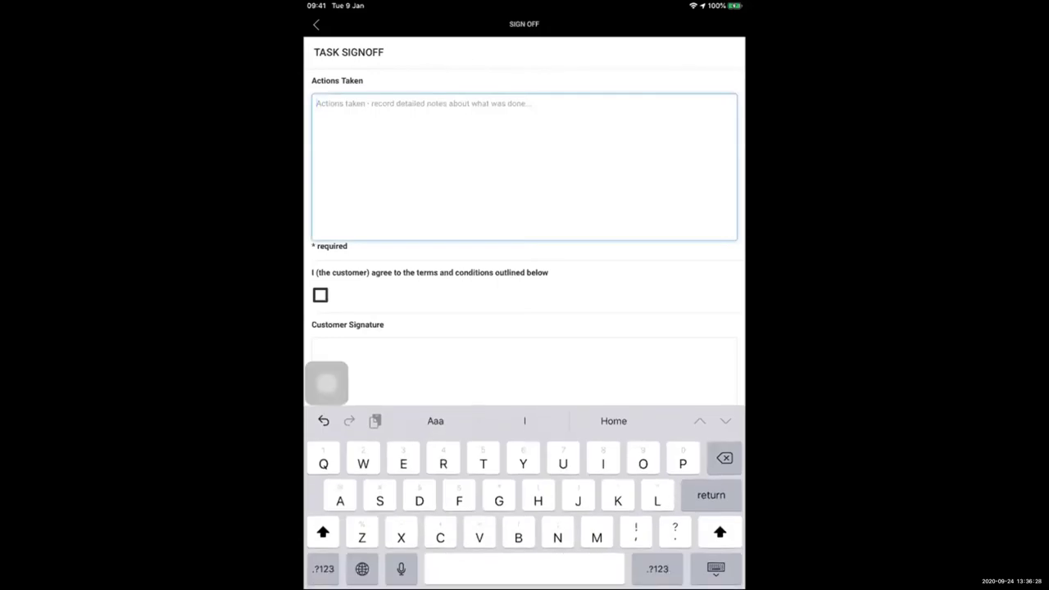
click(401, 568)
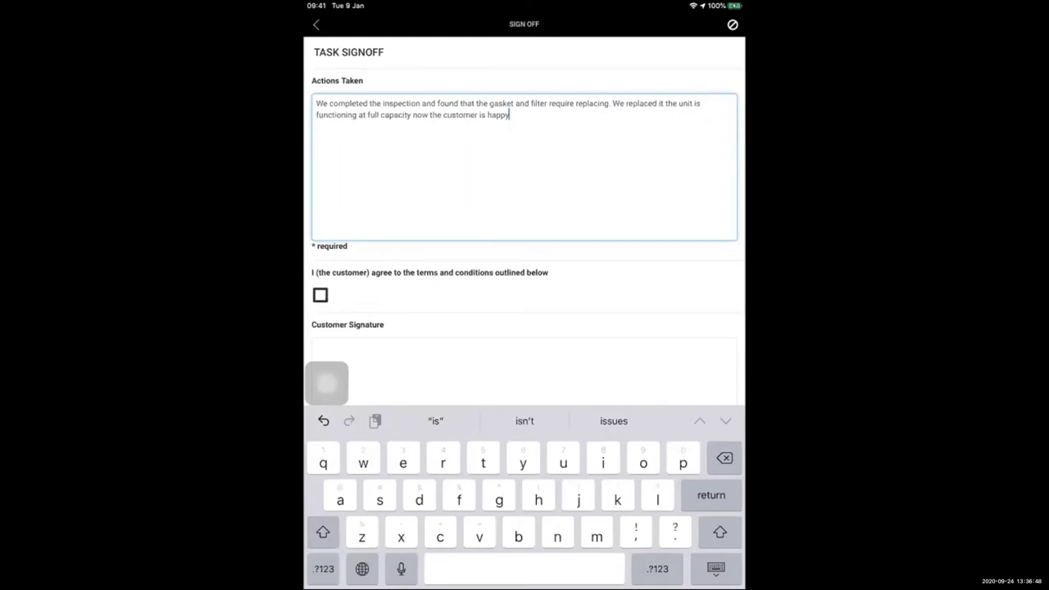
scroll(523, 311, down, 1)
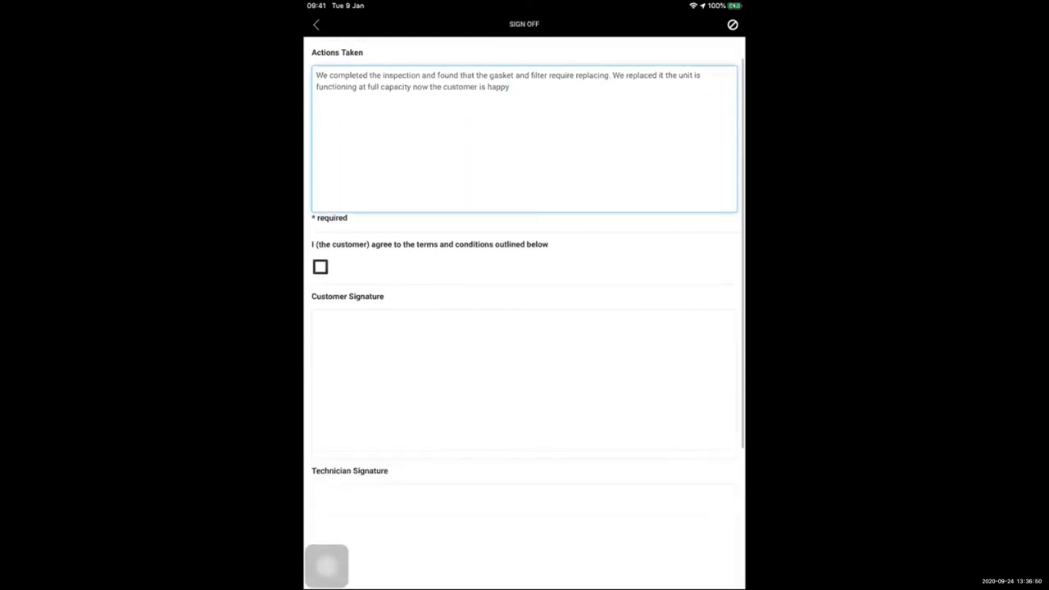
scroll(525, 328, down, 5)
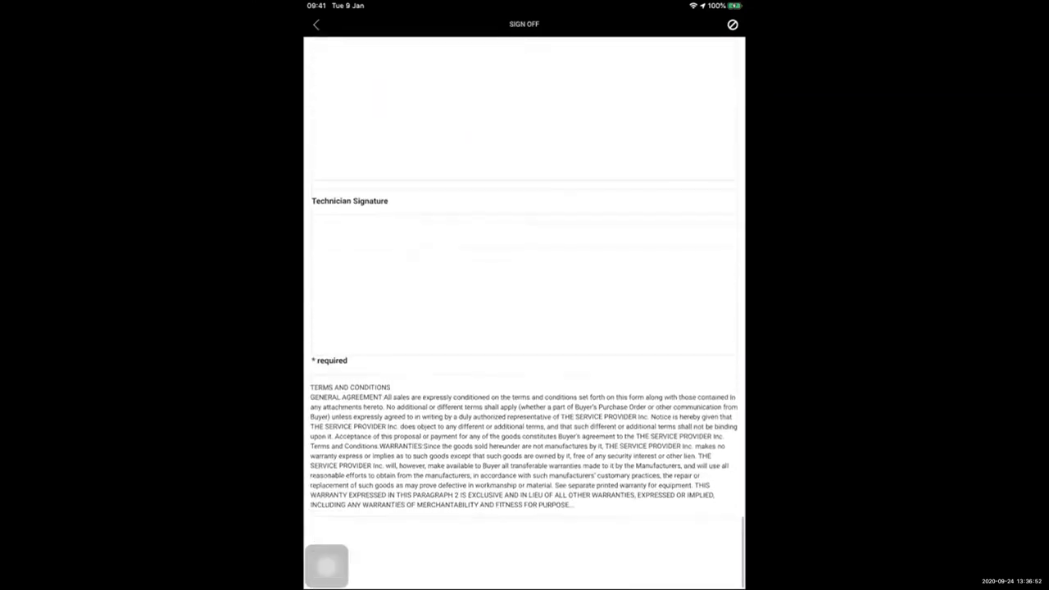
scroll(525, 328, up, 2)
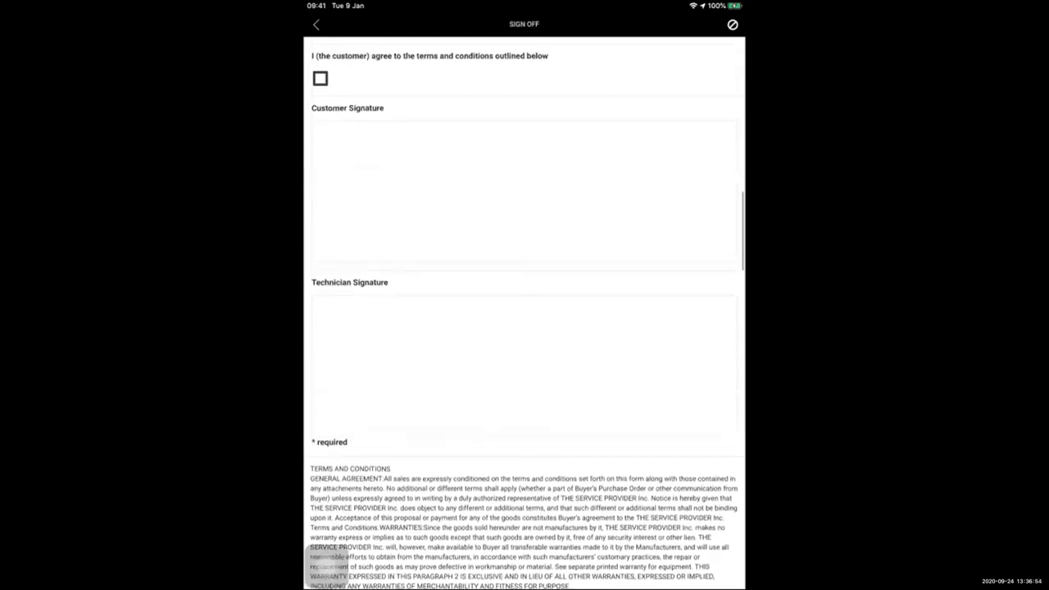
click(320, 77)
click(315, 25)
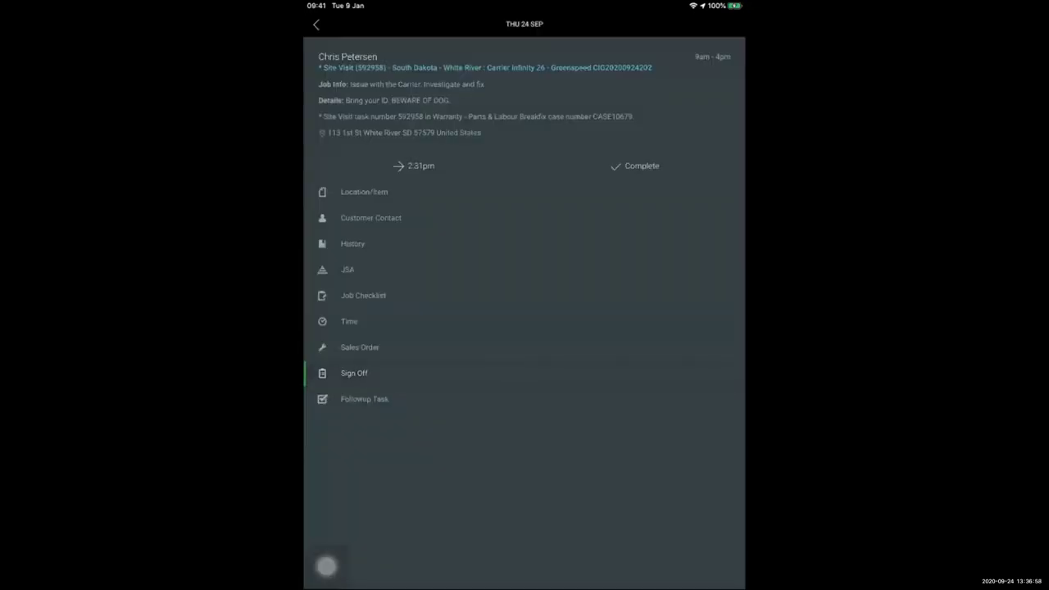
Step: Look over the JSA and the Job Checklist with its images once more, and return to the Sign Off form
scroll(525, 328, down, 1)
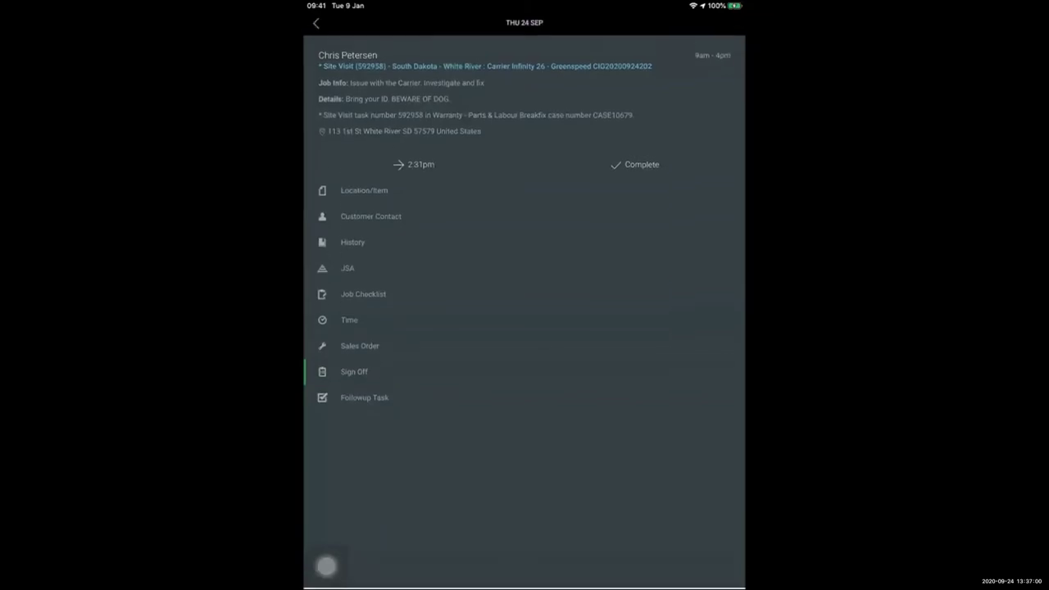
click(348, 270)
click(315, 24)
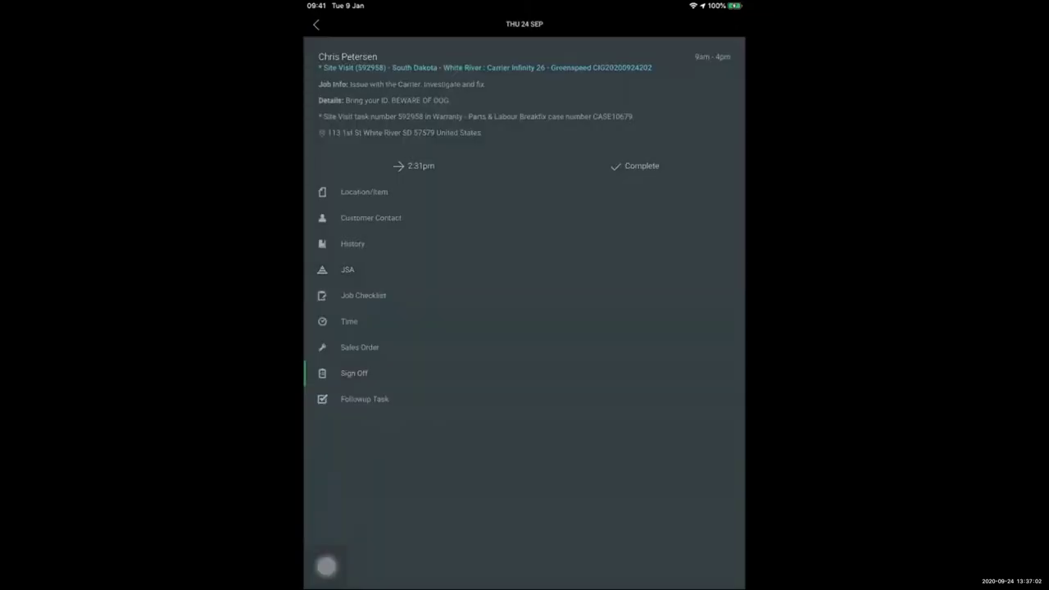
click(363, 295)
scroll(524, 328, down, 2)
scroll(525, 328, up, 2)
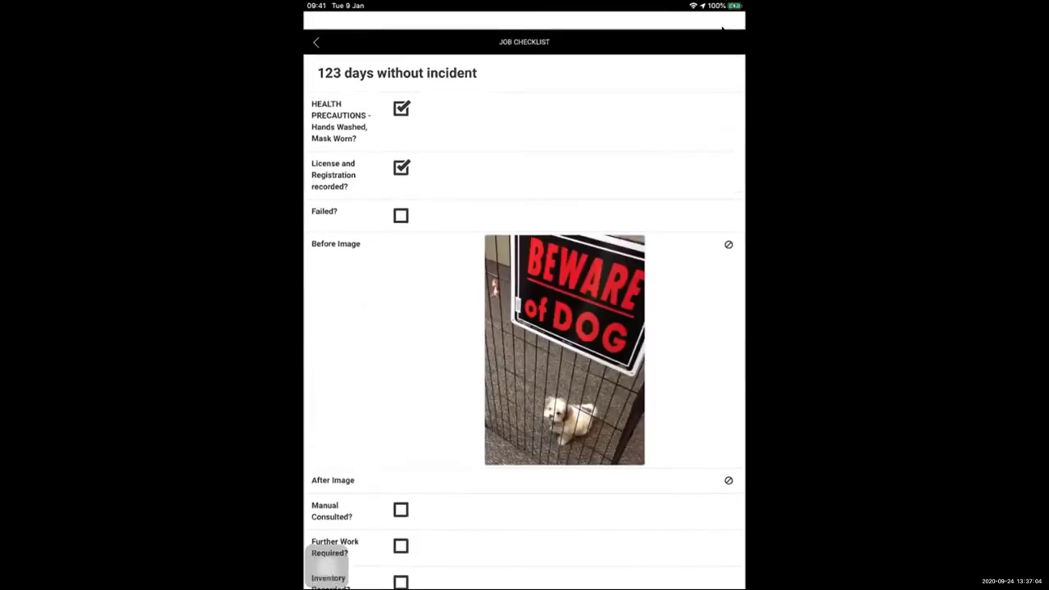
click(315, 24)
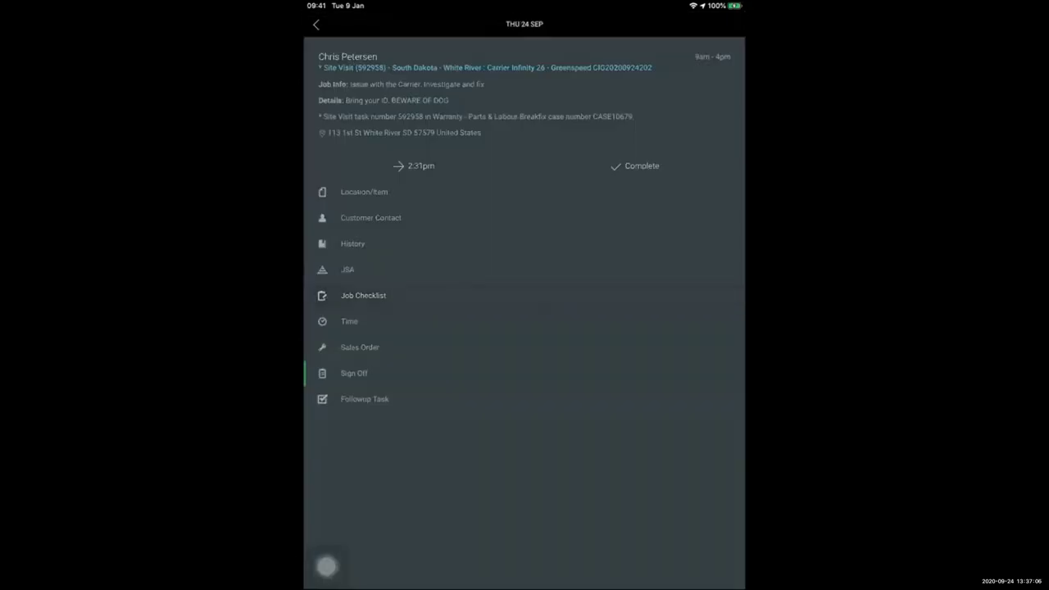
click(354, 372)
drag(402, 370, 388, 467)
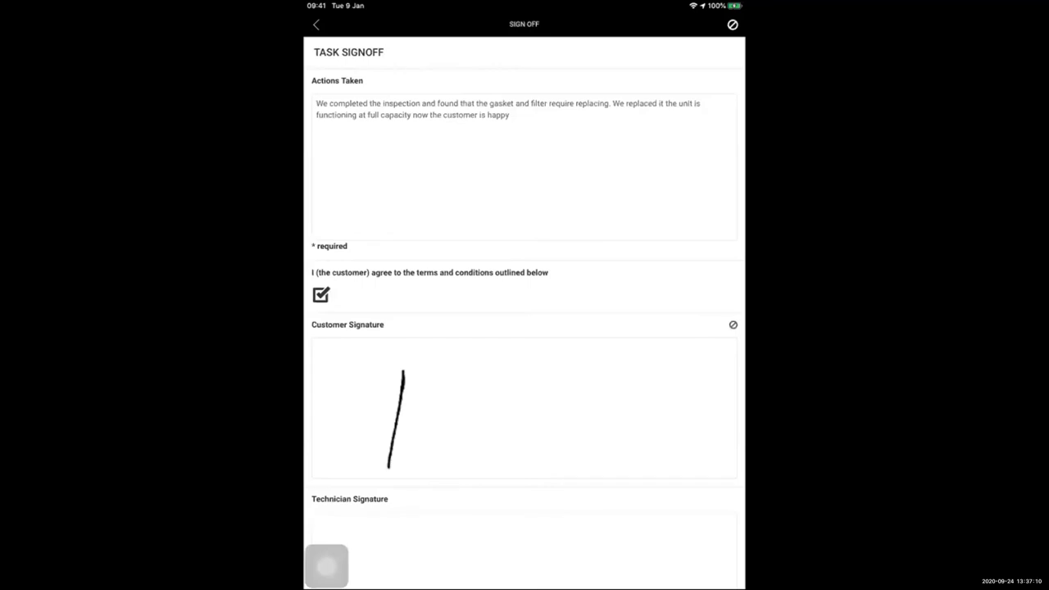
mouse_move(456, 356)
mouse_down()
mouse_move(403, 375)
mouse_move(438, 471)
mouse_move(473, 450)
mouse_up()
mouse_move(475, 406)
mouse_down()
mouse_move(545, 382)
mouse_move(543, 470)
mouse_up()
mouse_move(570, 406)
mouse_down()
mouse_move(609, 383)
mouse_move(607, 431)
mouse_up()
click(732, 324)
Step: Draw the customer's and technician's signatures on the Sign Off, save it, and mark the site visit complete
mouse_move(420, 377)
mouse_down()
mouse_move(450, 441)
mouse_move(496, 405)
mouse_move(647, 426)
mouse_move(725, 459)
mouse_up()
click(657, 395)
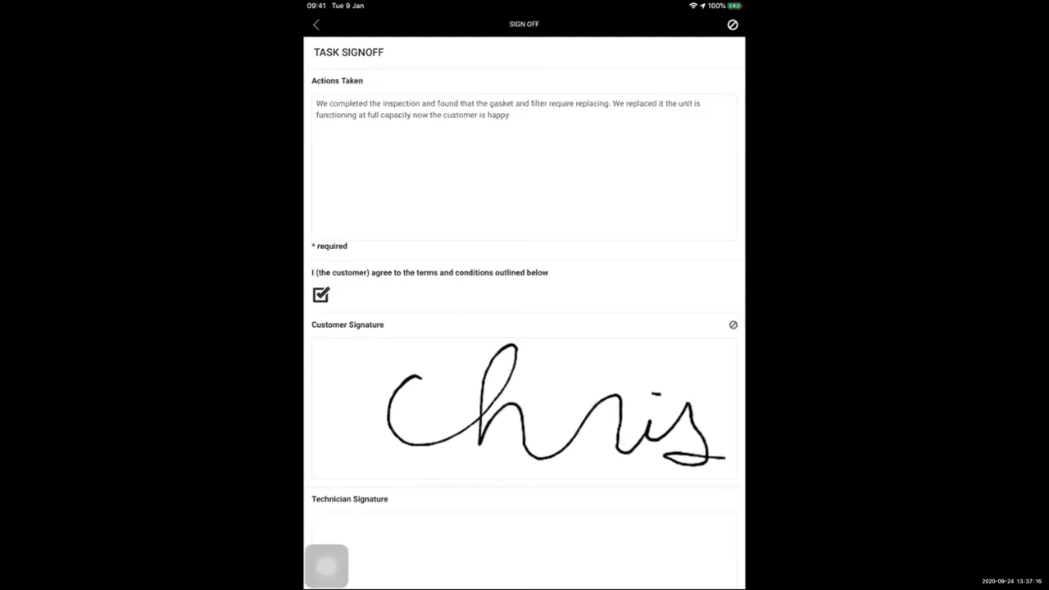
scroll(525, 327, down, 5)
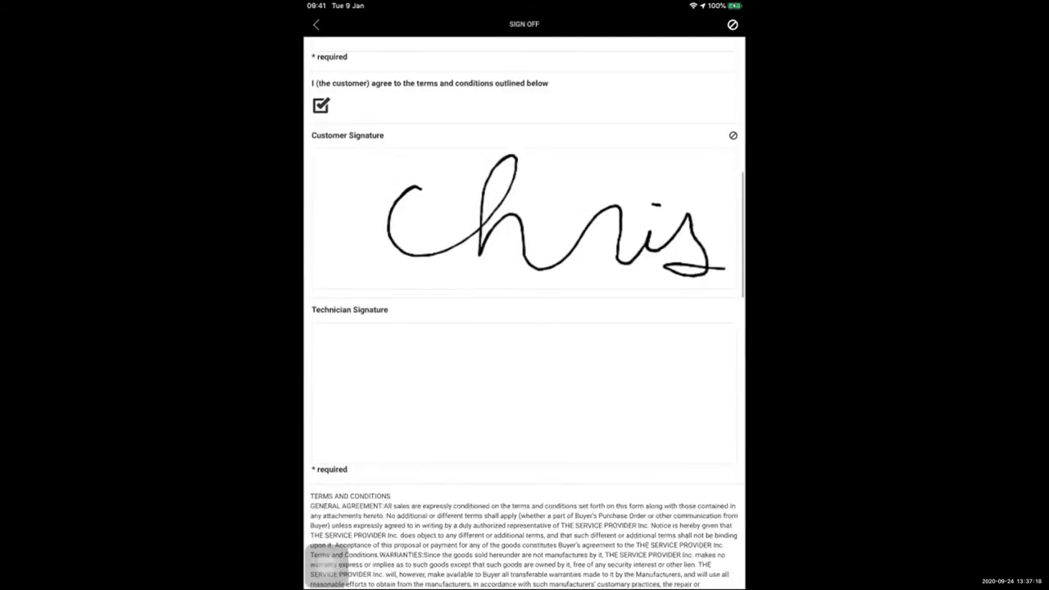
mouse_move(402, 351)
mouse_down()
mouse_move(388, 436)
mouse_move(435, 431)
mouse_move(574, 373)
mouse_move(655, 421)
mouse_up()
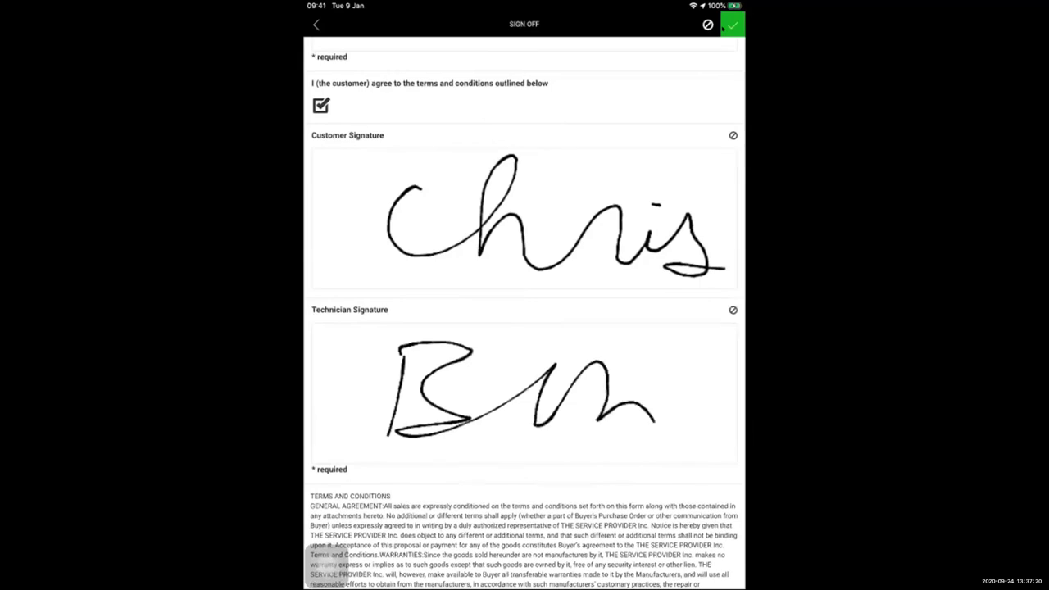
click(732, 25)
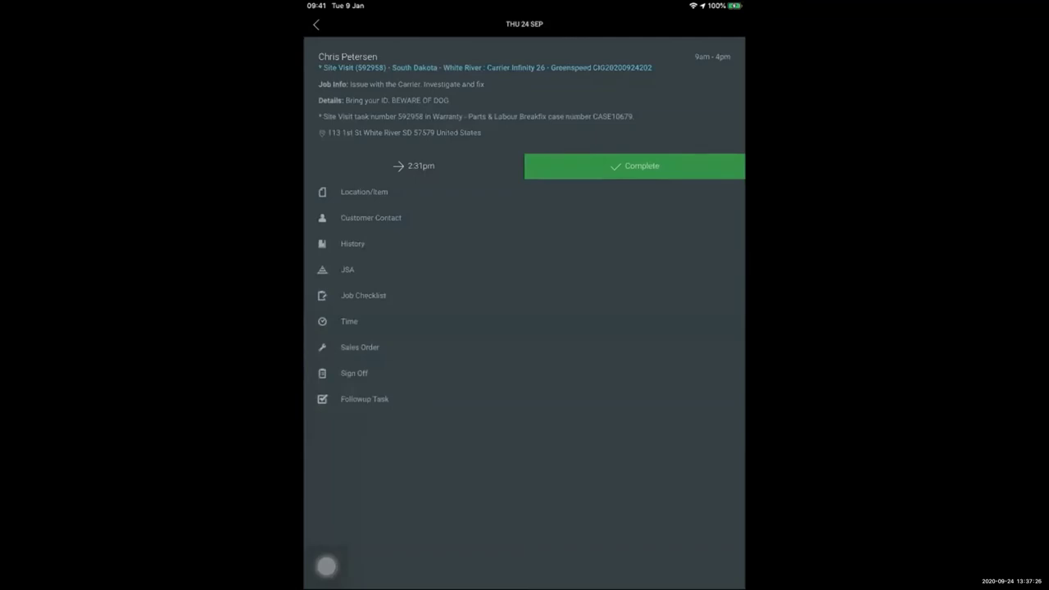
click(634, 166)
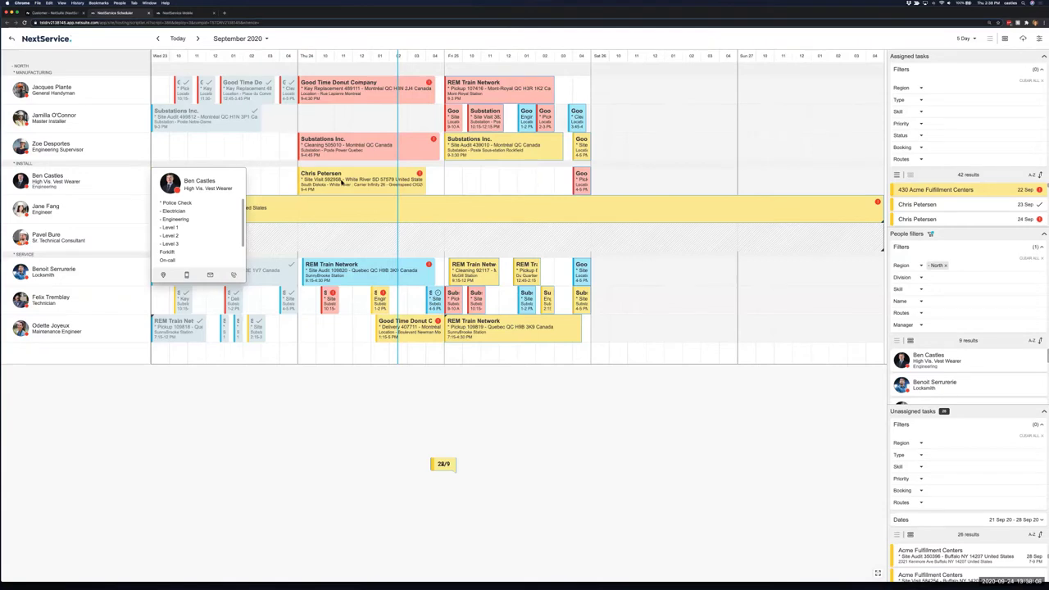
Step: In the NextService Scheduler, download the service ticket of the Thu 24 Sep White River site visit and enlarge the report for reading
click(341, 182)
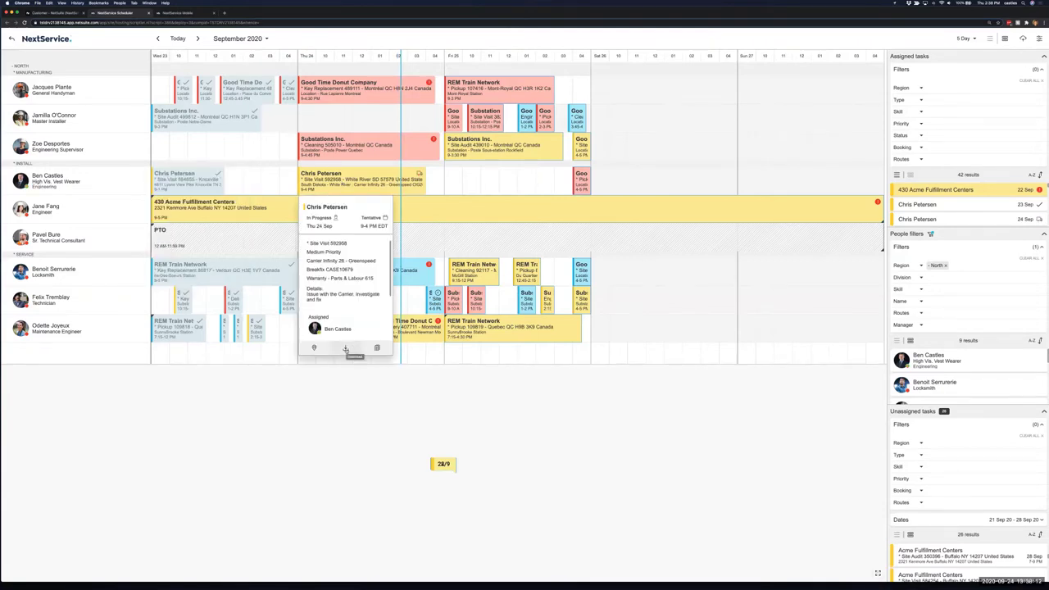
click(345, 349)
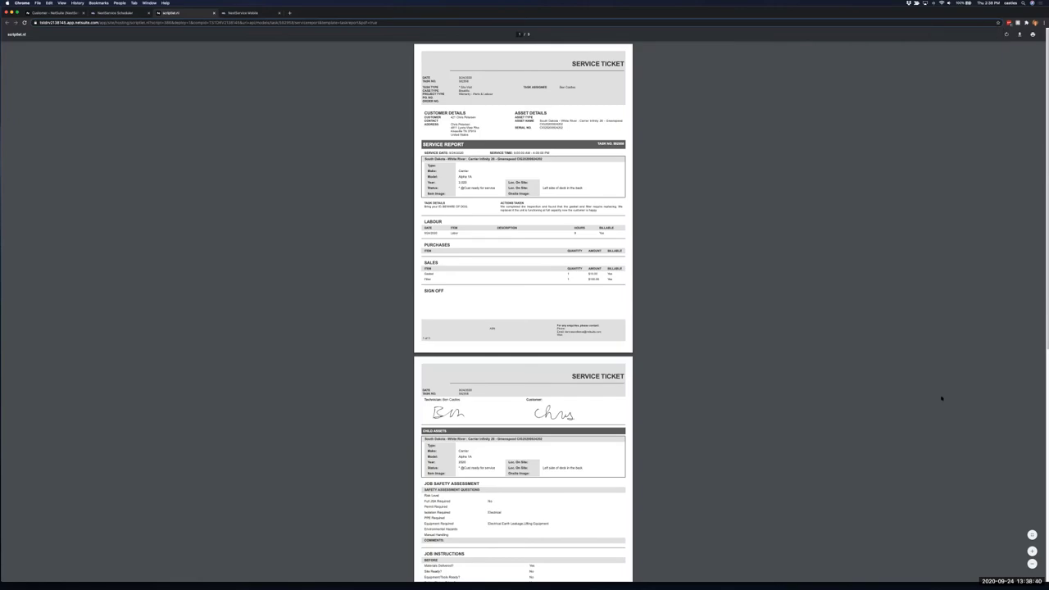
click(1032, 551)
click(1031, 550)
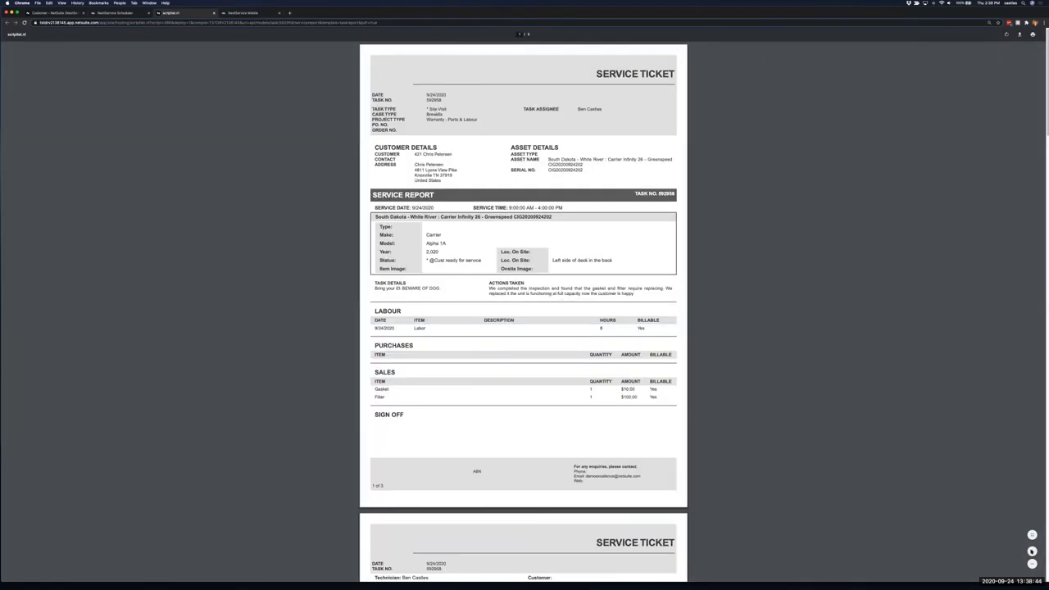
click(1032, 551)
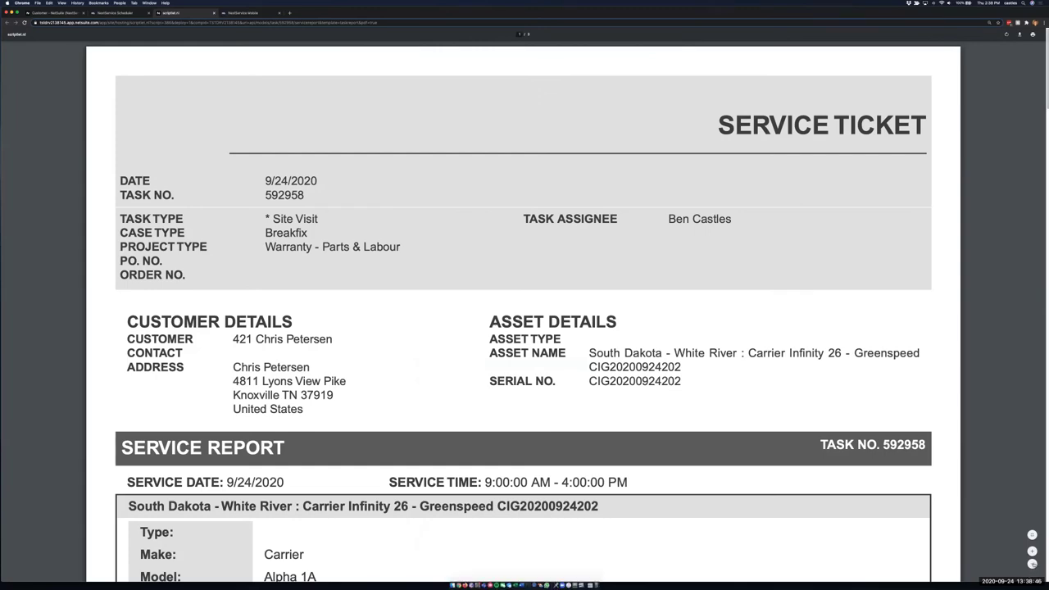
Step: Read the first page of the service ticket, covering asset details, Actions Taken, Labour, Purchases and Sales
click(1032, 563)
click(1032, 564)
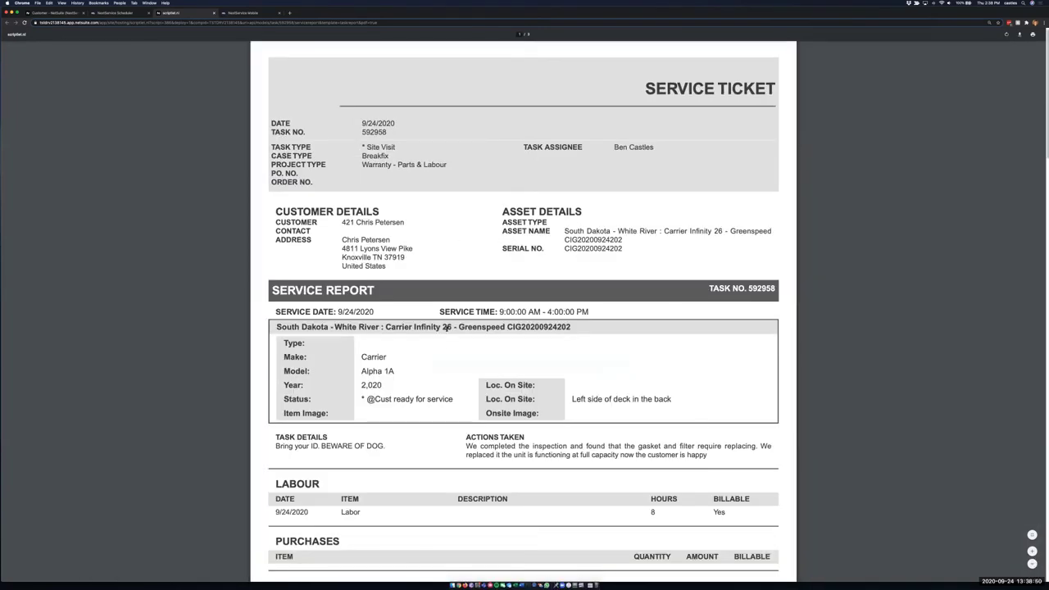
scroll(454, 359, down, 2)
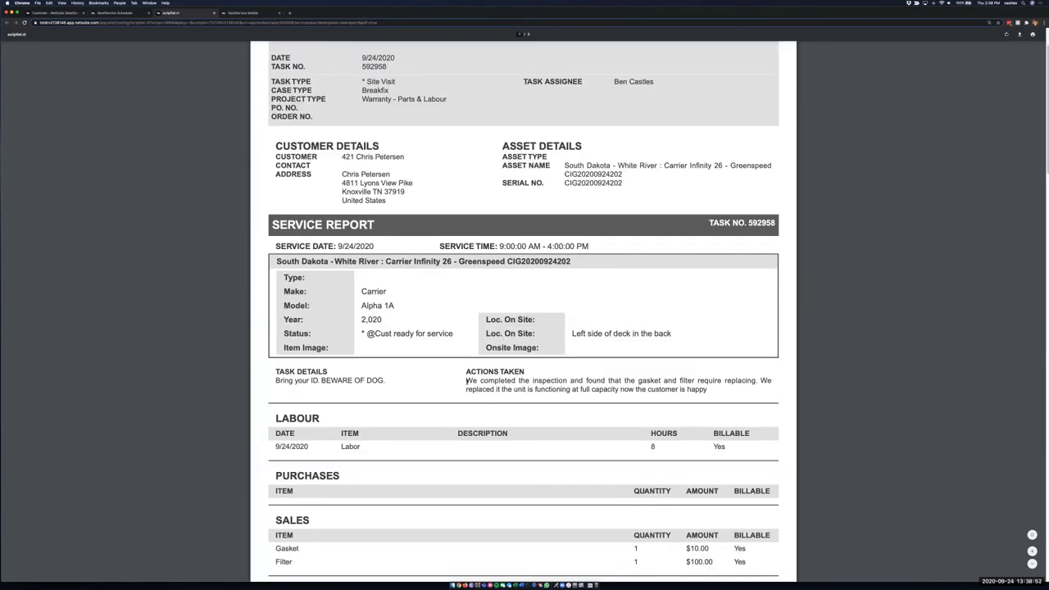
drag(466, 380, 622, 384)
scroll(302, 399, down, 2)
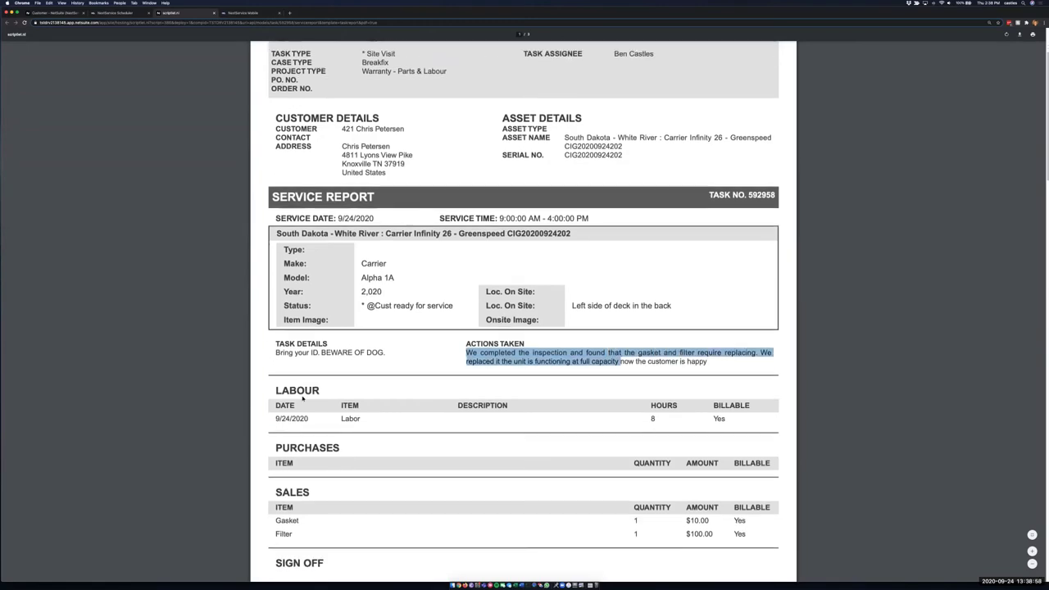
click(668, 420)
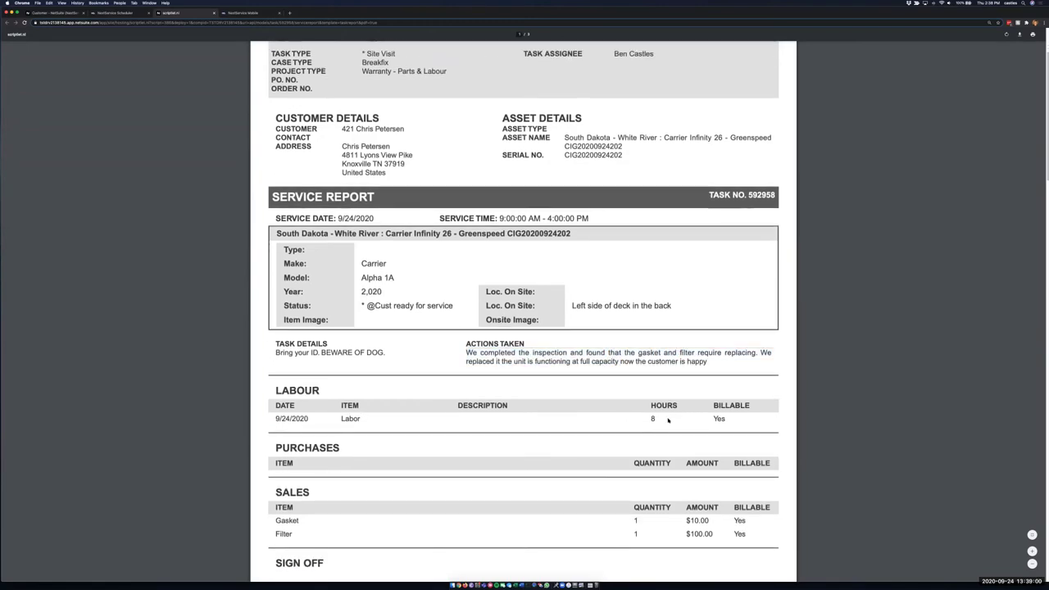
scroll(440, 438, down, 5)
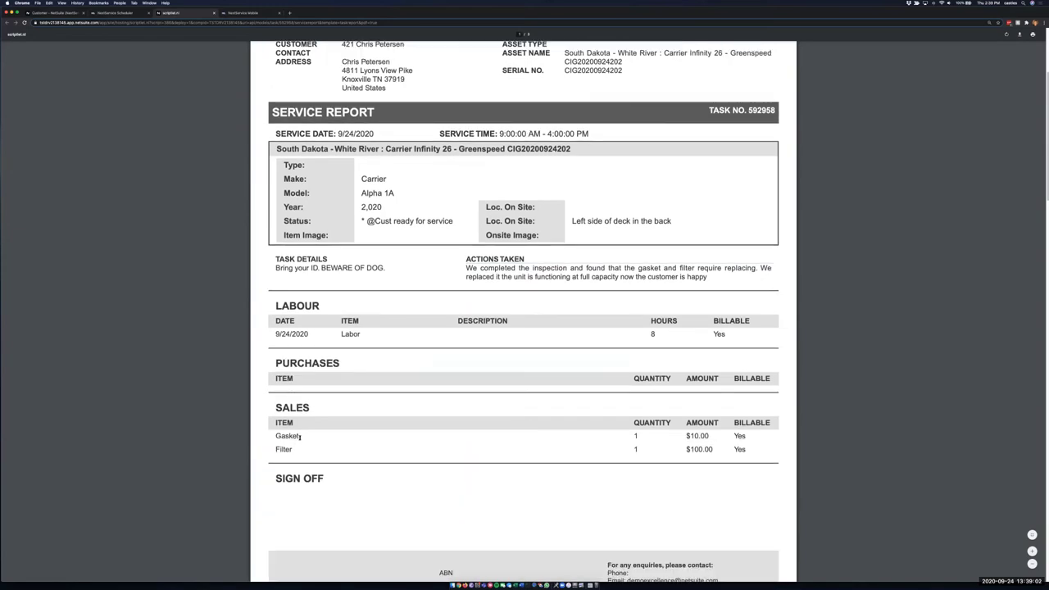
scroll(379, 468, down, 5)
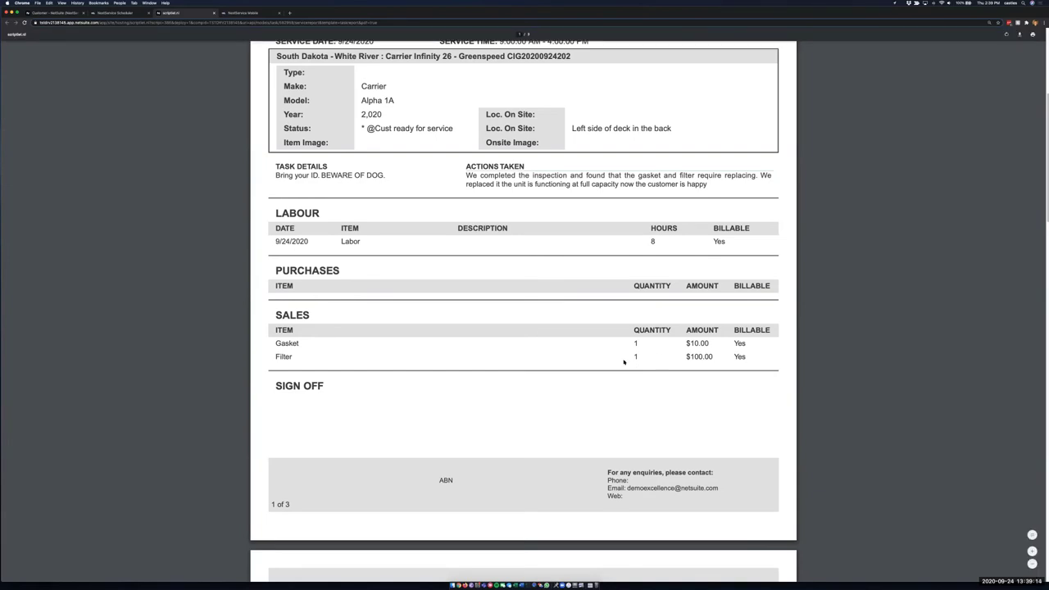
scroll(595, 403, down, 5)
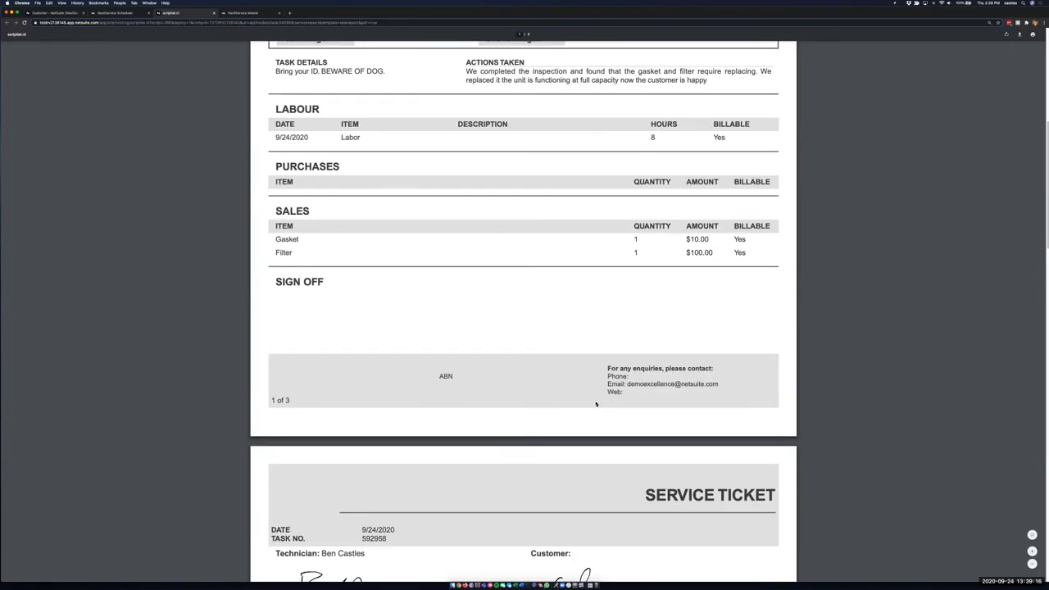
Step: Check the sign-off signatures, the Job Safety Assessment, and the before and after Job Instructions with their images in the service ticket
scroll(596, 403, down, 6)
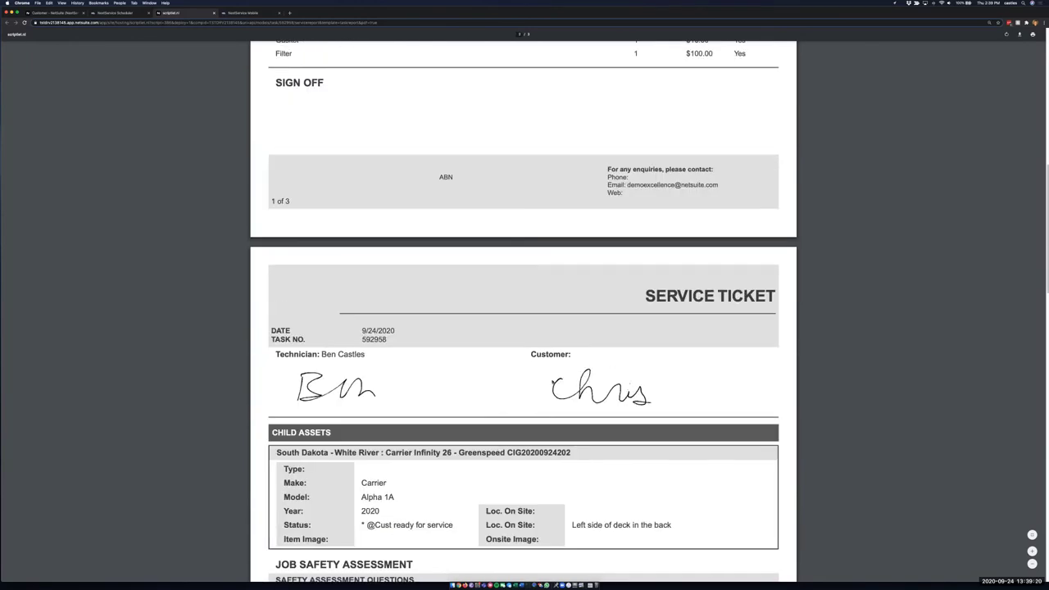
scroll(599, 419, down, 1)
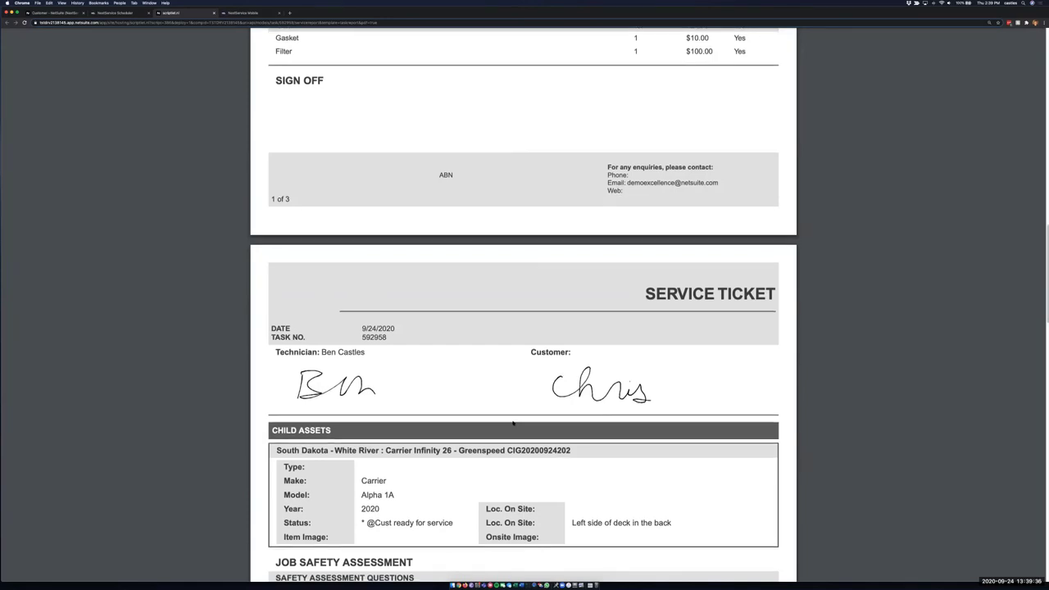
scroll(513, 423, down, 6)
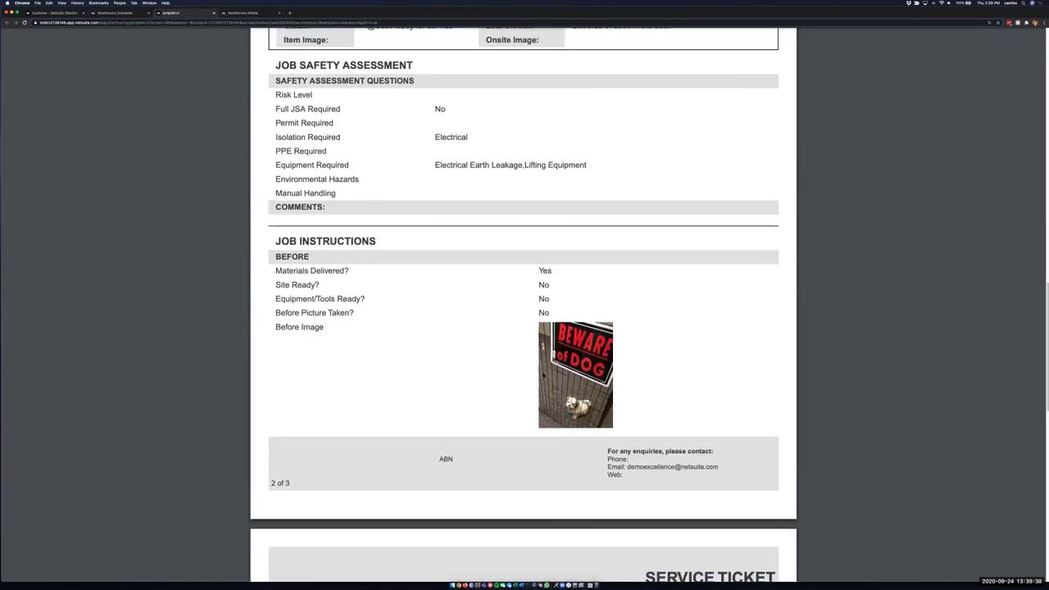
scroll(542, 376, down, 1)
scroll(542, 376, down, 2)
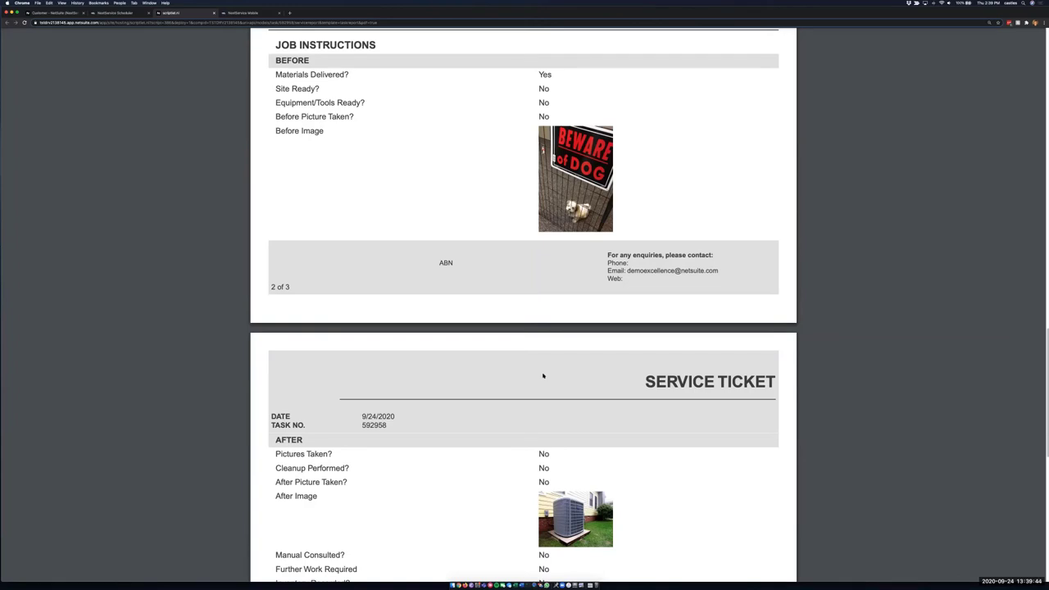
scroll(517, 409, down, 3)
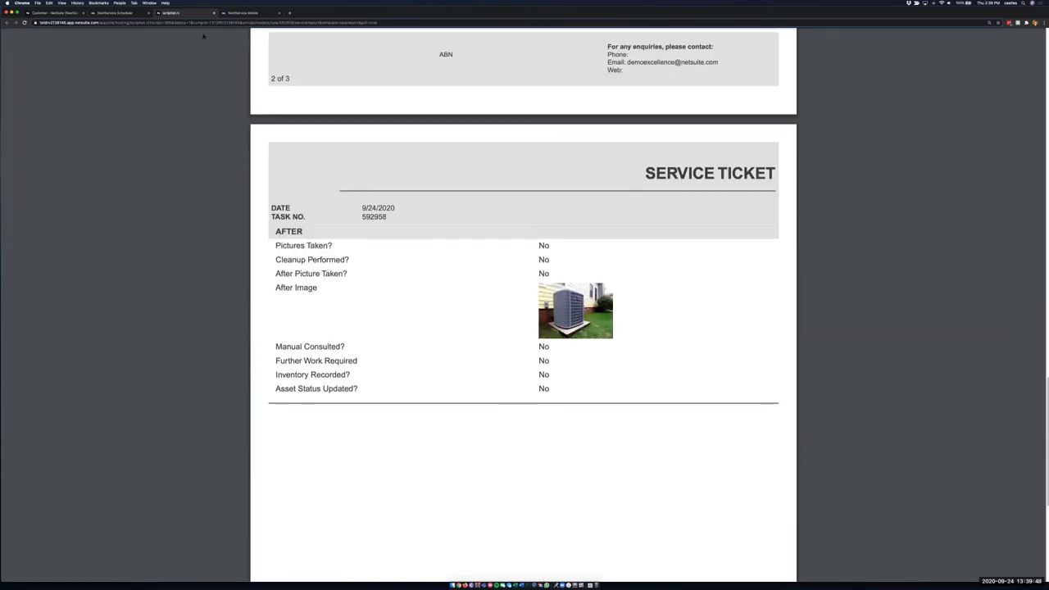
Step: Close the service ticket, open the Breakfix case of the White River site visit from the Scheduler, and show its transactions
key(super+w)
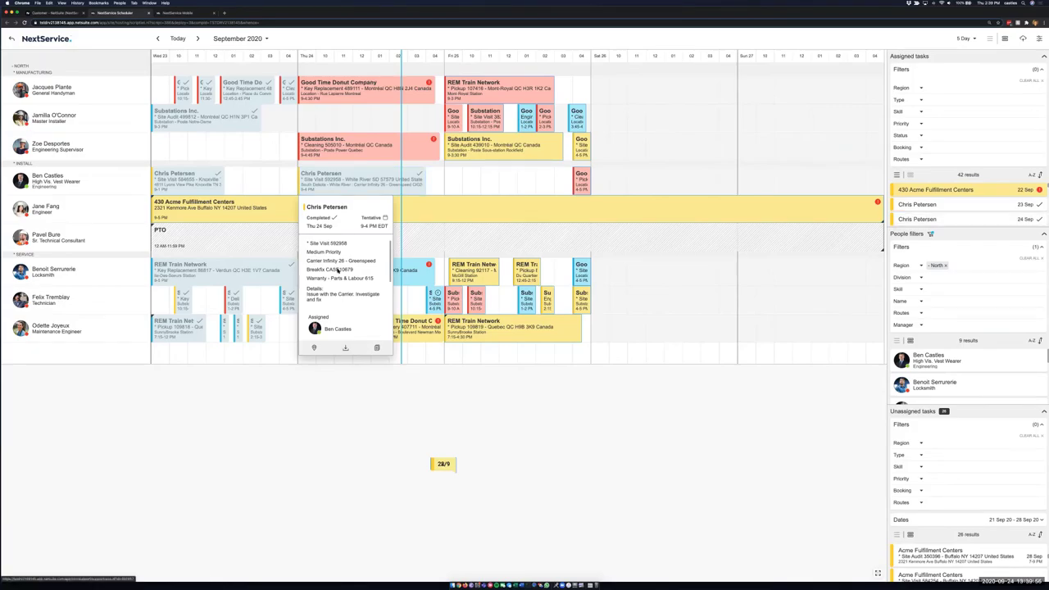
click(336, 270)
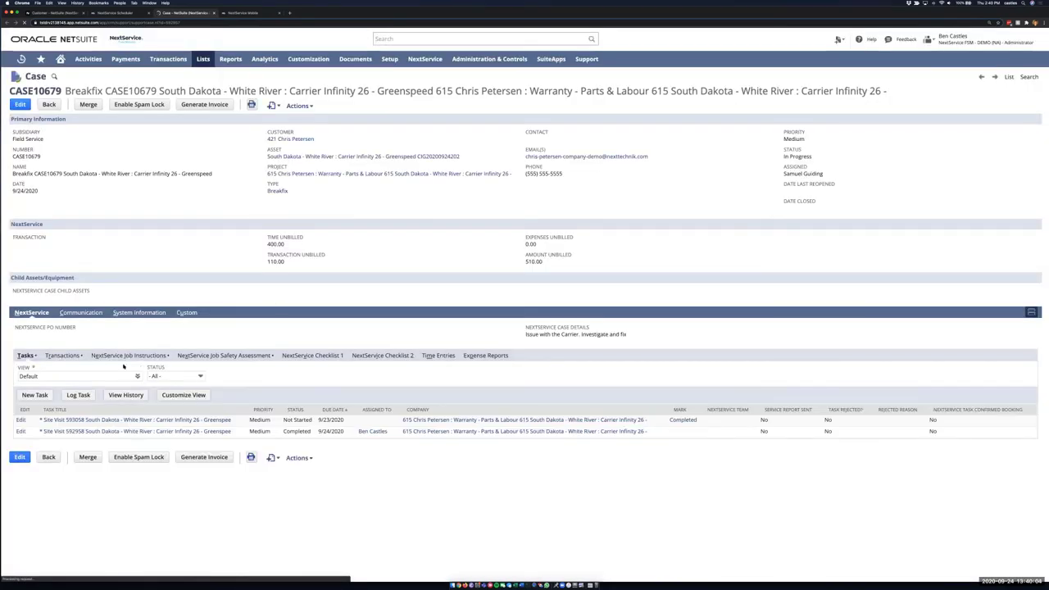
click(71, 355)
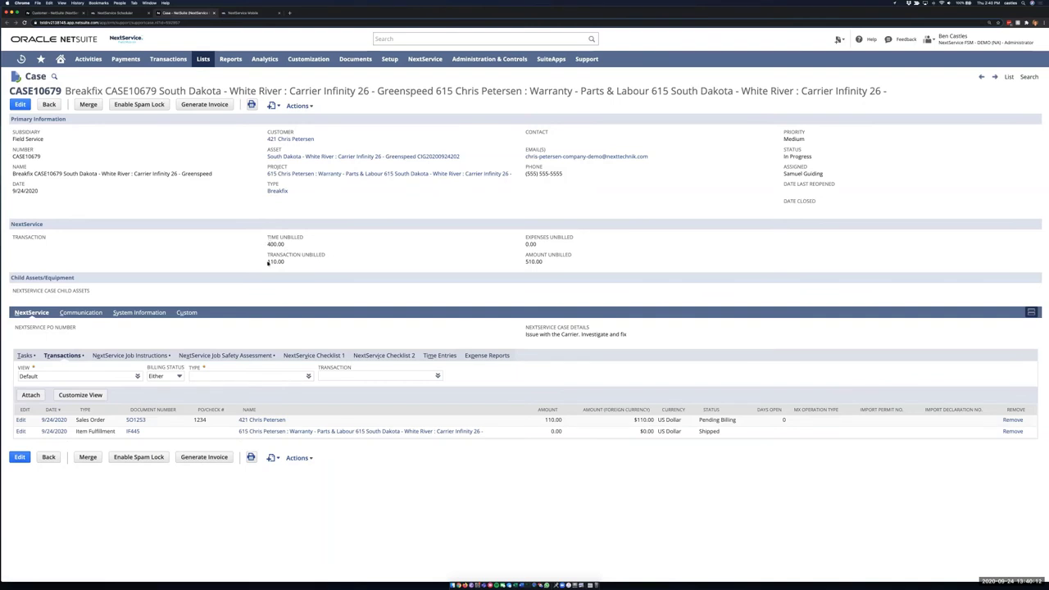
Step: Open the case's sales order for the gasket and filter, bill everything remaining on it, and save the invoice
click(136, 419)
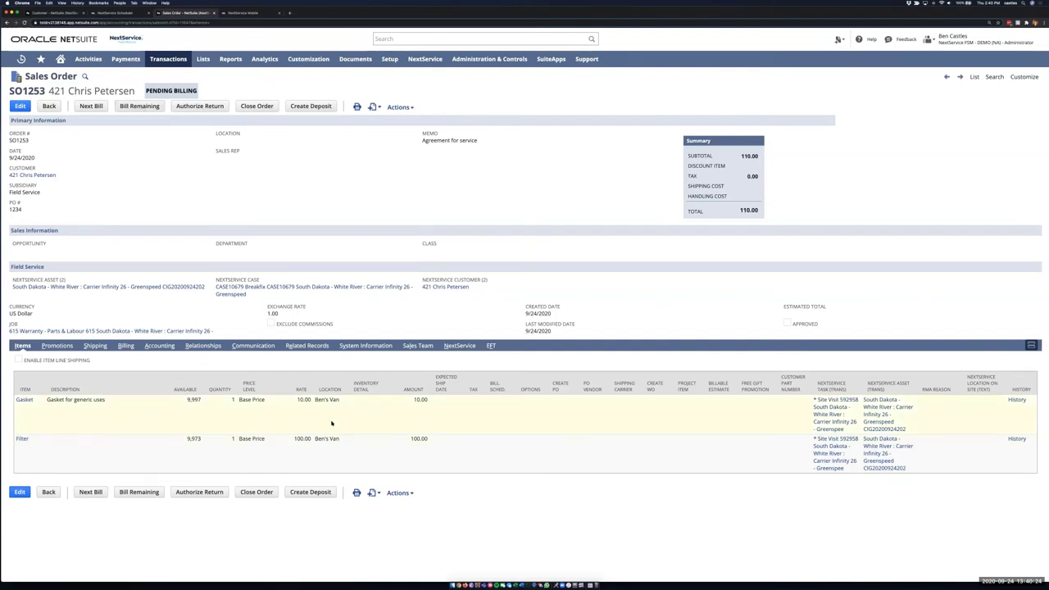
click(139, 106)
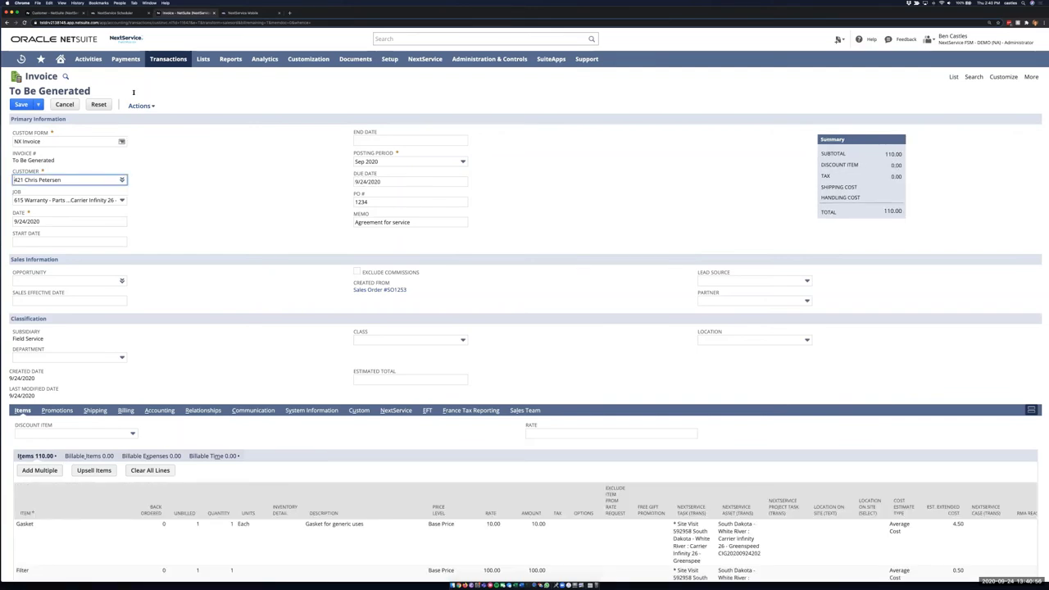
click(21, 104)
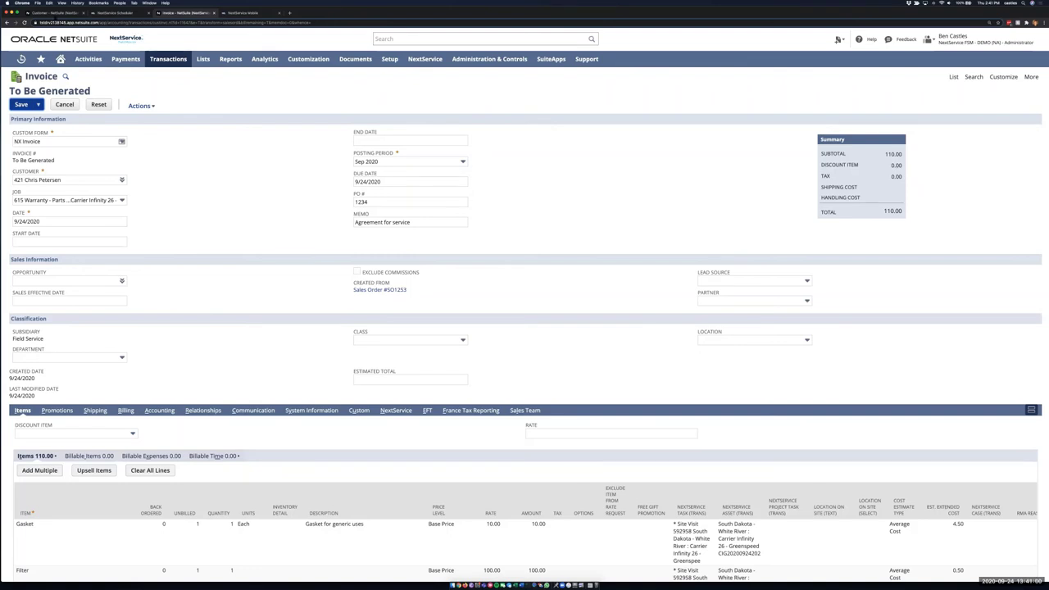
Step: Return to the customer's record and run the Profitability Report
click(54, 12)
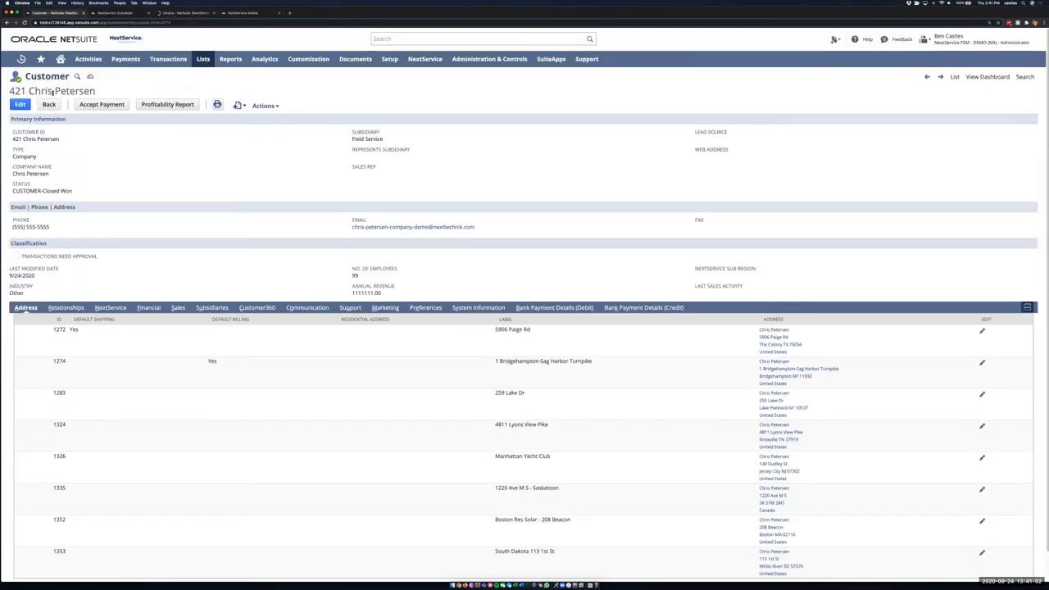
double_click(51, 91)
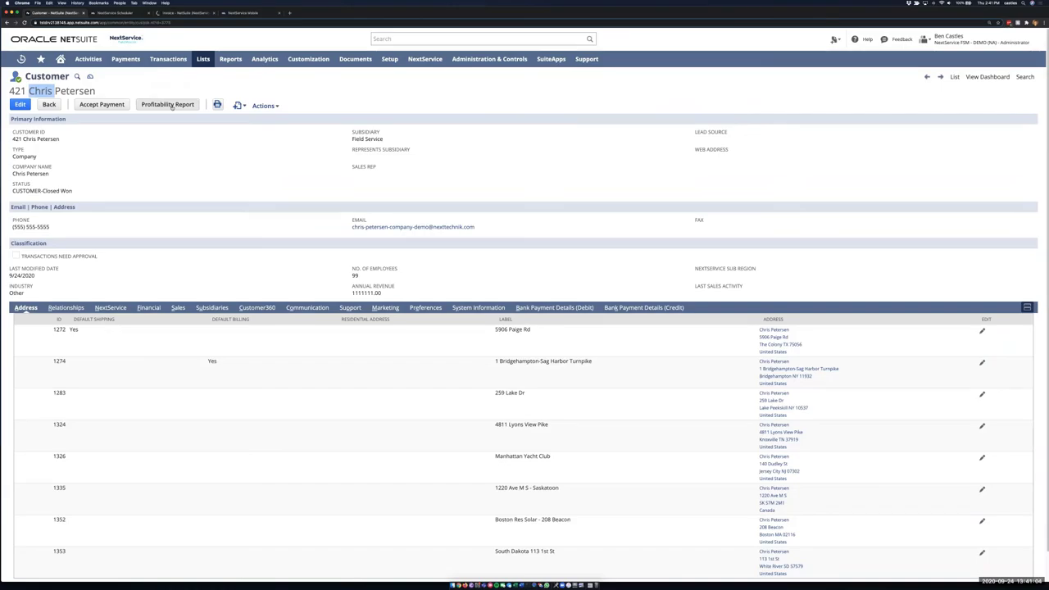
click(169, 105)
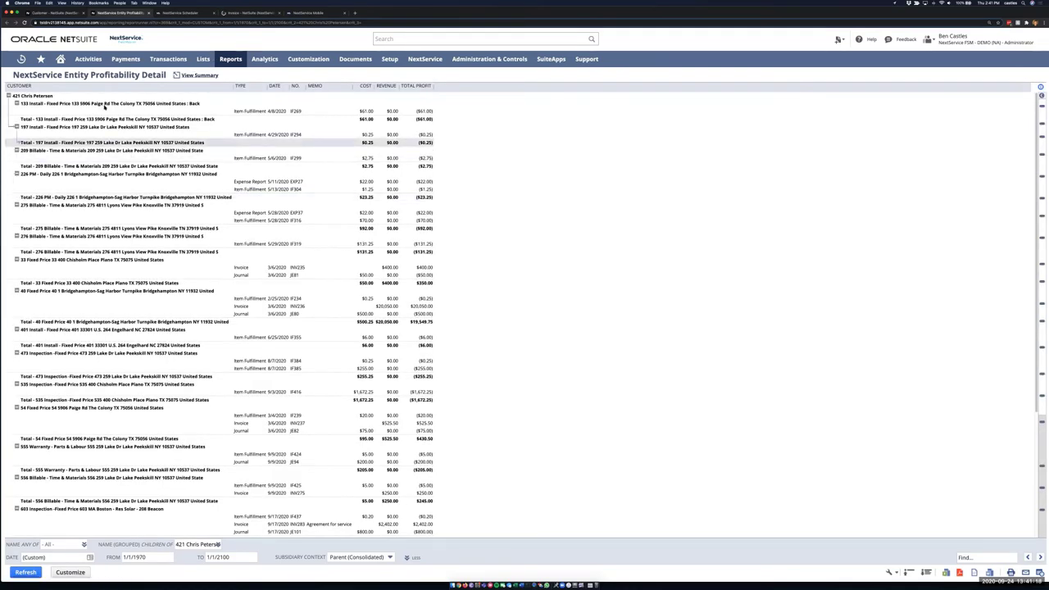
Step: Examine cost, revenue and profit per job in the Entity Profitability Detail report, enlarged for reading, especially the South Dakota - White River warranty job
scroll(141, 204, down, 1)
scroll(141, 204, down, 4)
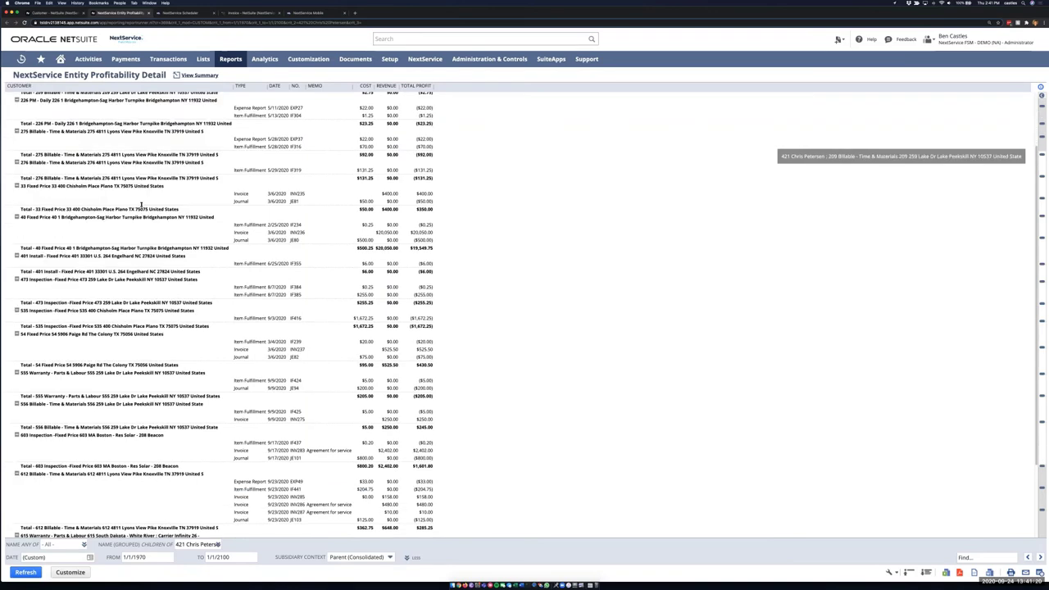
scroll(145, 227, down, 2)
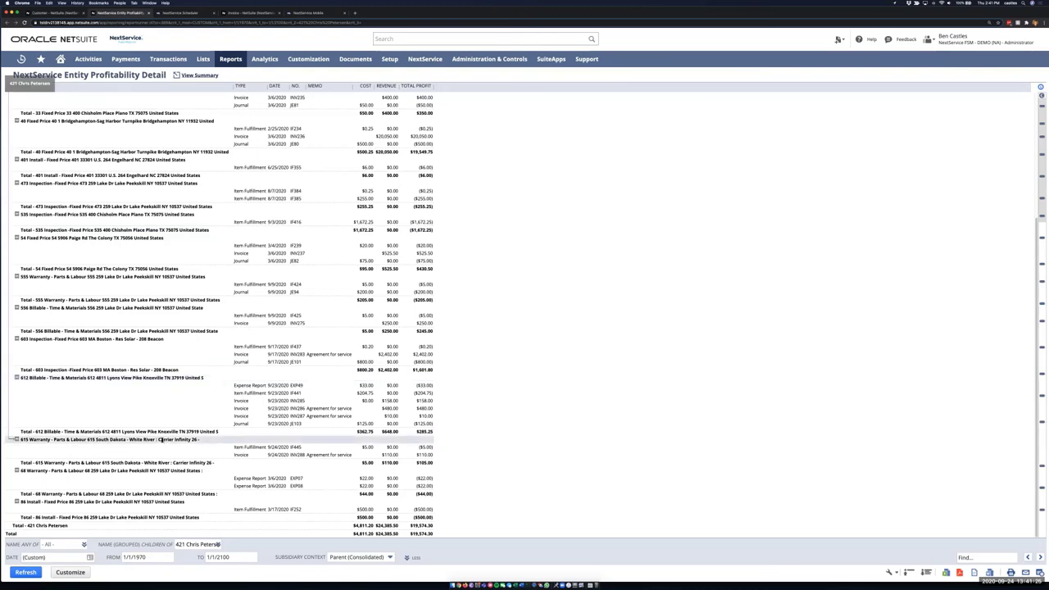
scroll(162, 449, up, 2)
scroll(107, 467, down, 2)
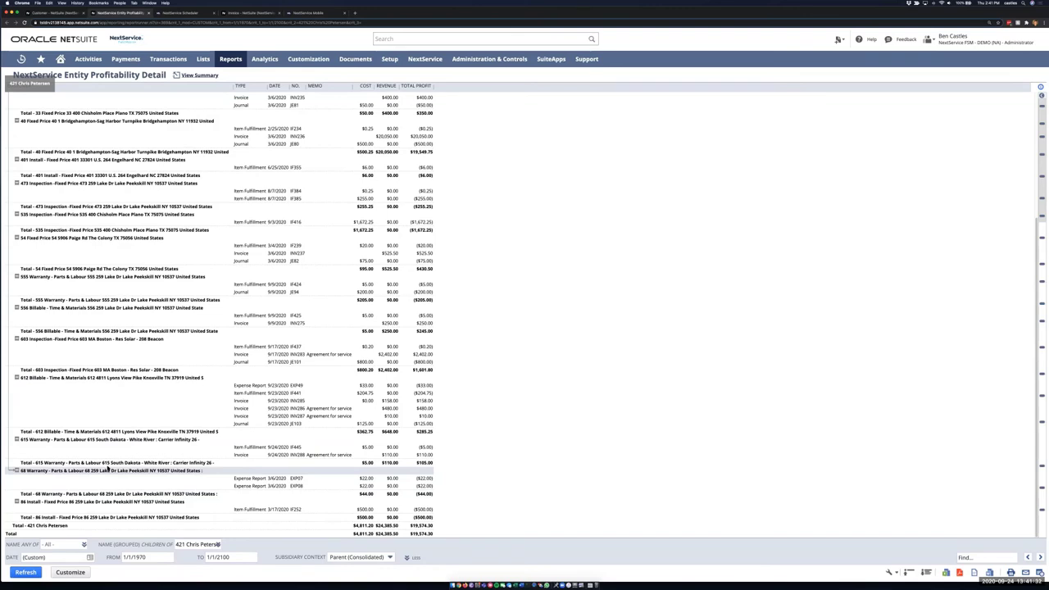
key(super+plus)
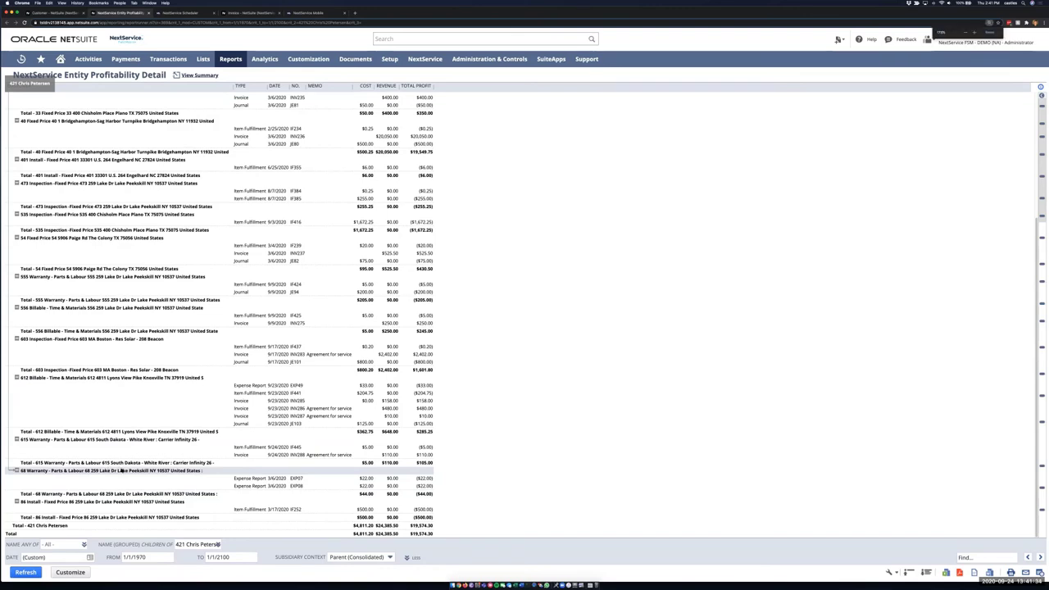
key(super+equal)
scroll(106, 470, down, 3)
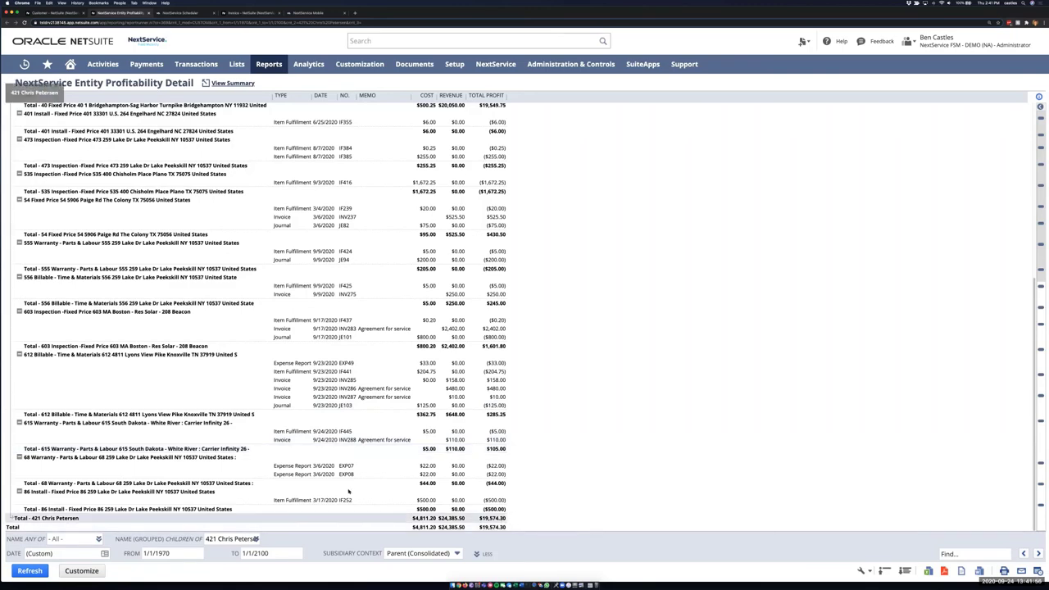
scroll(348, 491, up, 3)
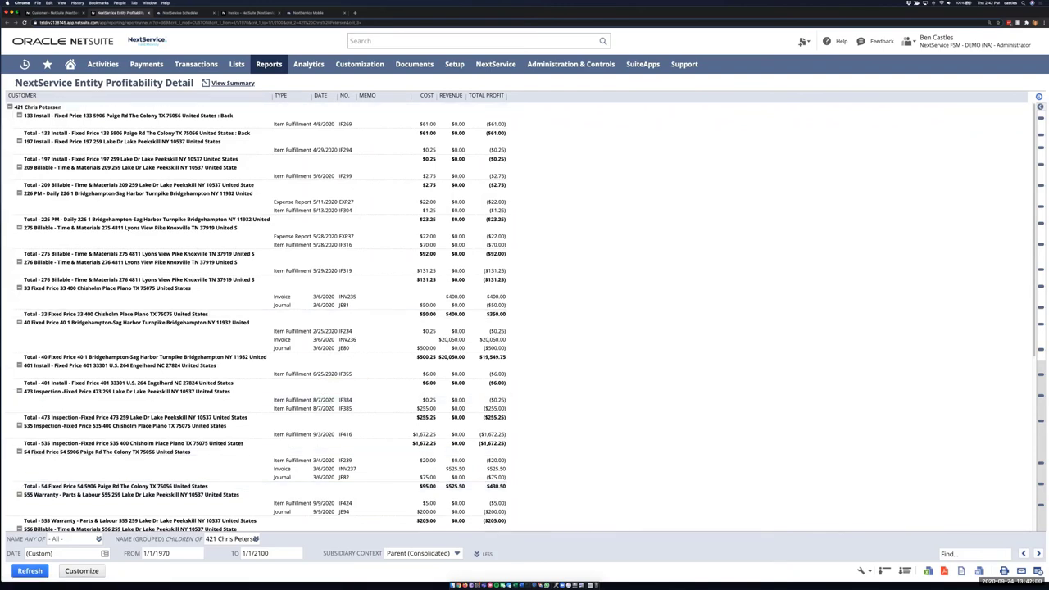
Step: Open the Home dashboard with its reminders, key performance indicators and expiring technician skills
click(70, 65)
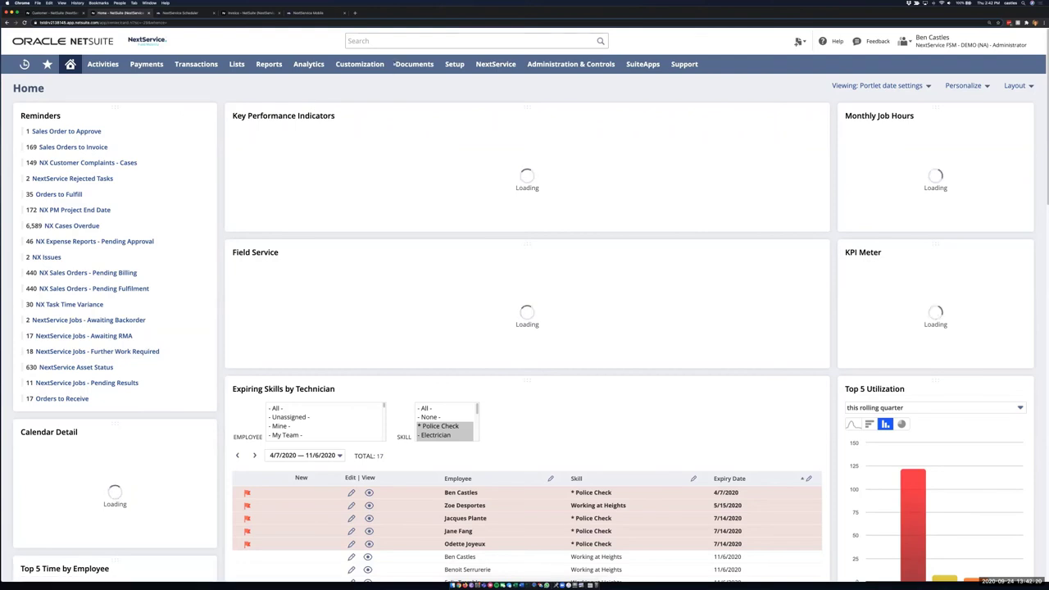
mouse_move(395, 64)
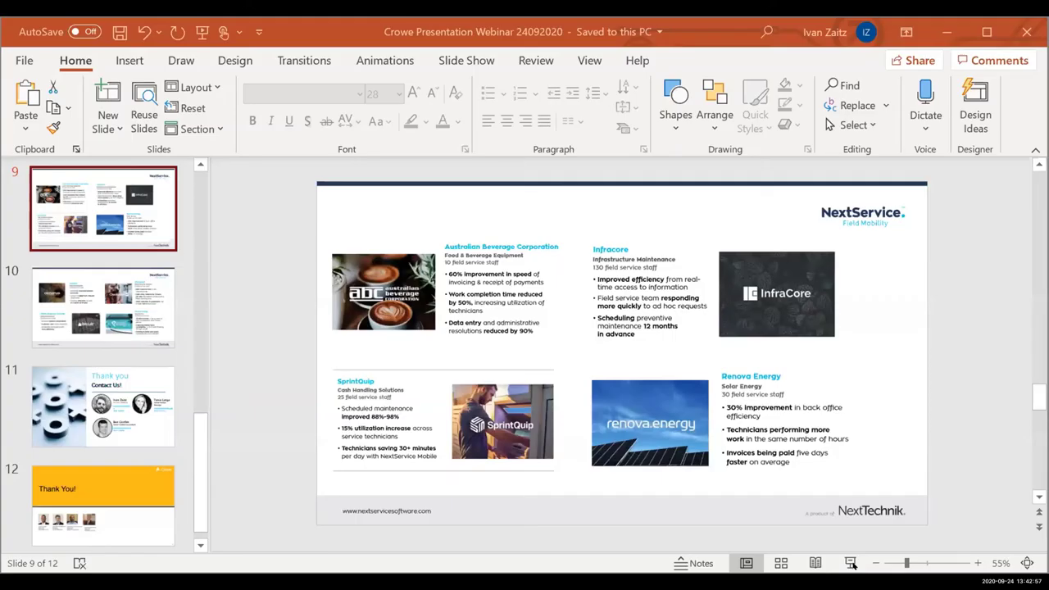
Step: Switch to the Crowe Presentation Webinar 24092020 file in PowerPoint and start the slide show from slide 9
click(851, 563)
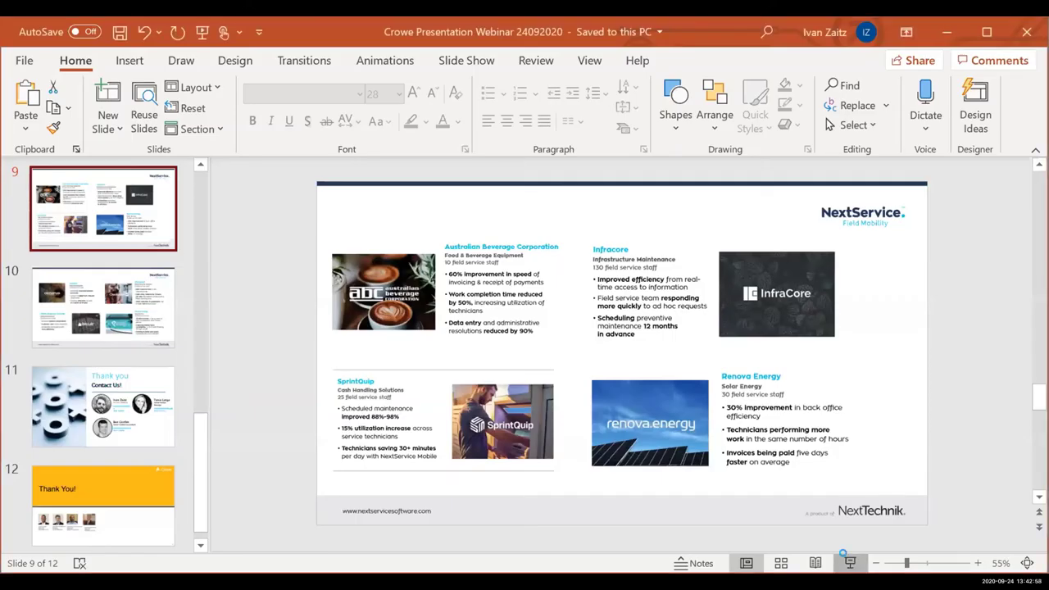